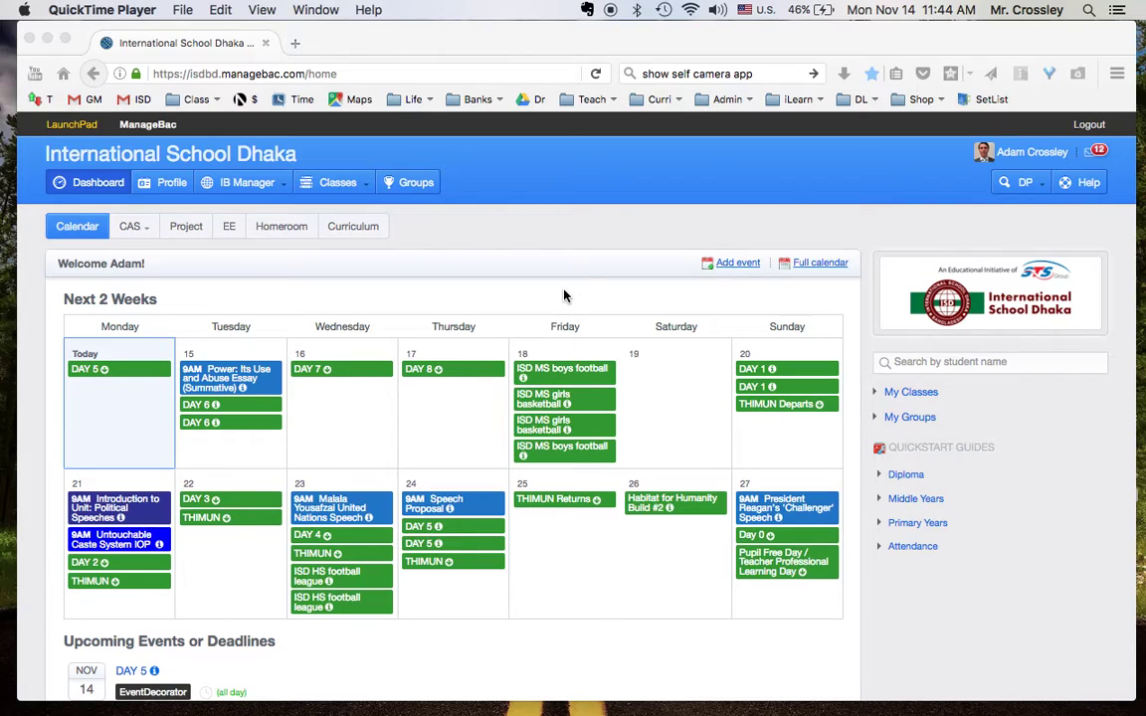
- Open the Add Resources page from the tasks of the Grade 10 Language and Literature English 2 class
click(564, 295)
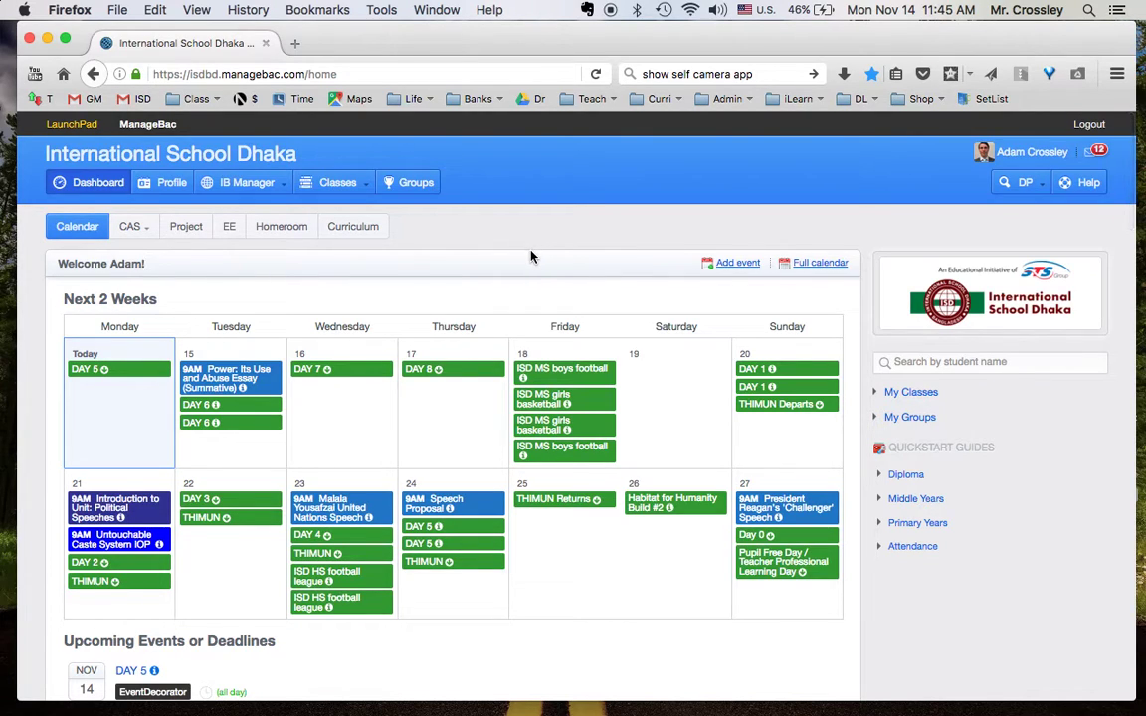
click(356, 183)
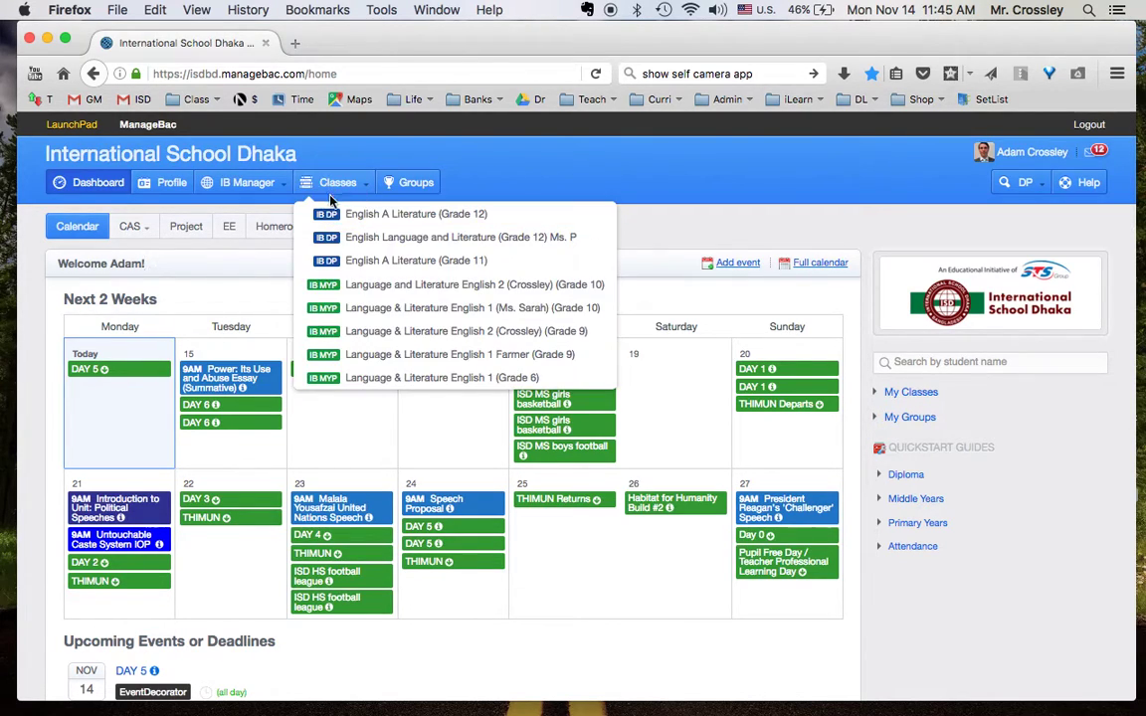
click(339, 290)
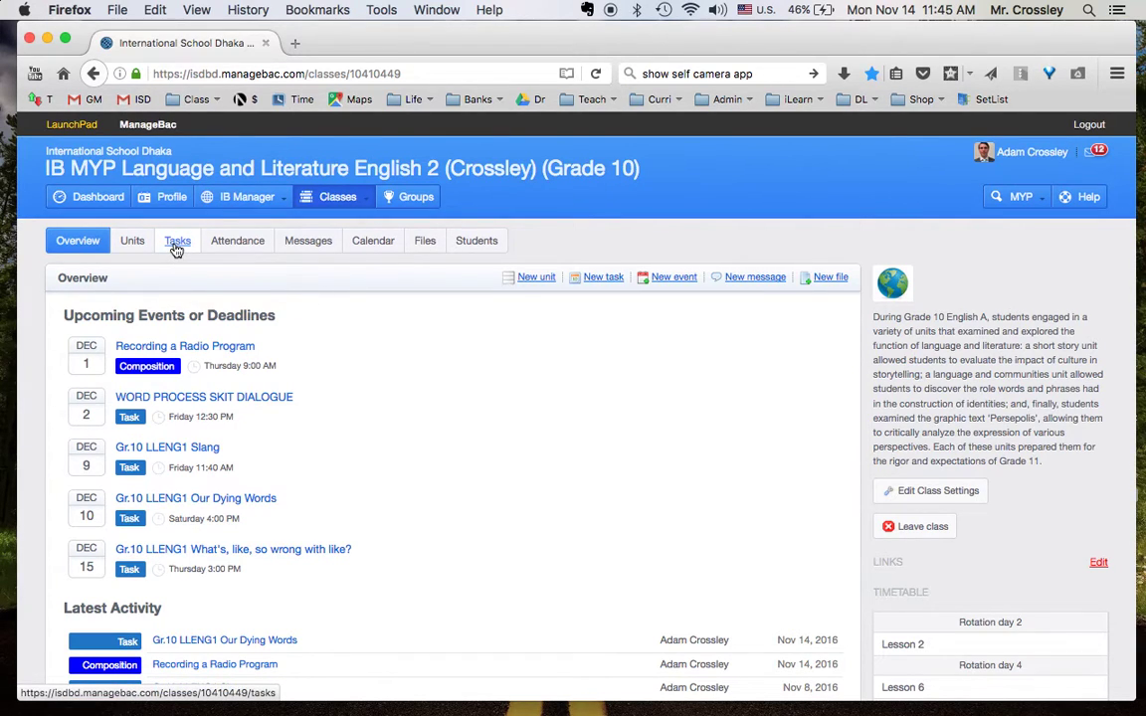
click(176, 242)
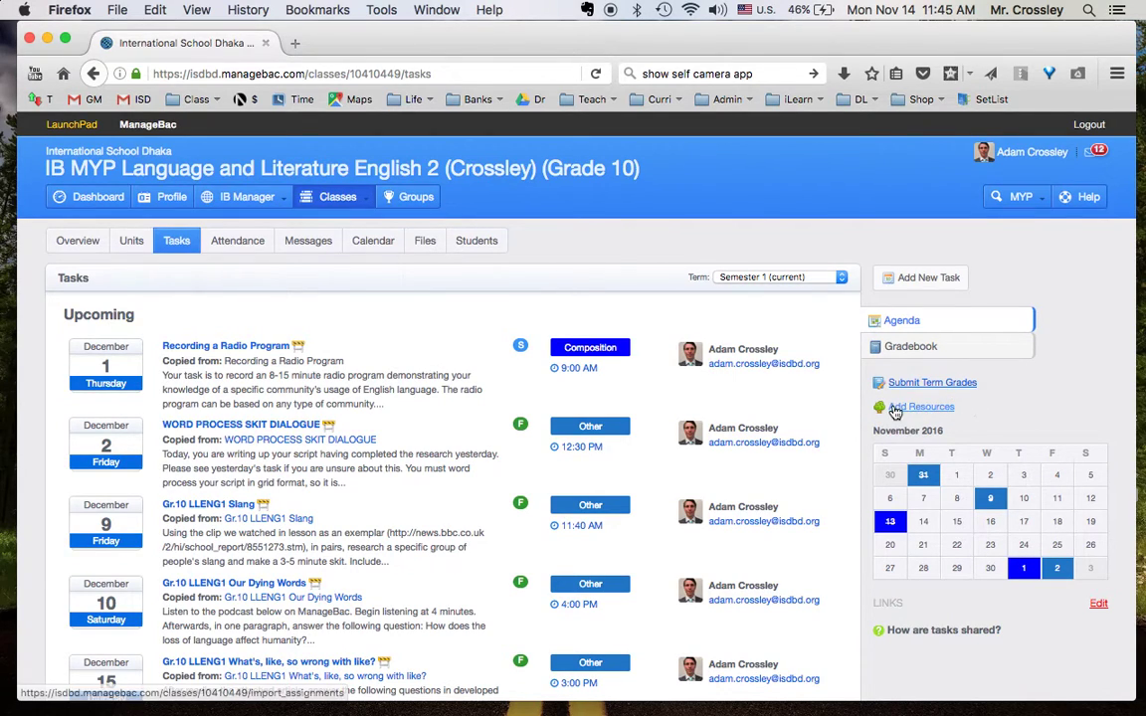
click(913, 411)
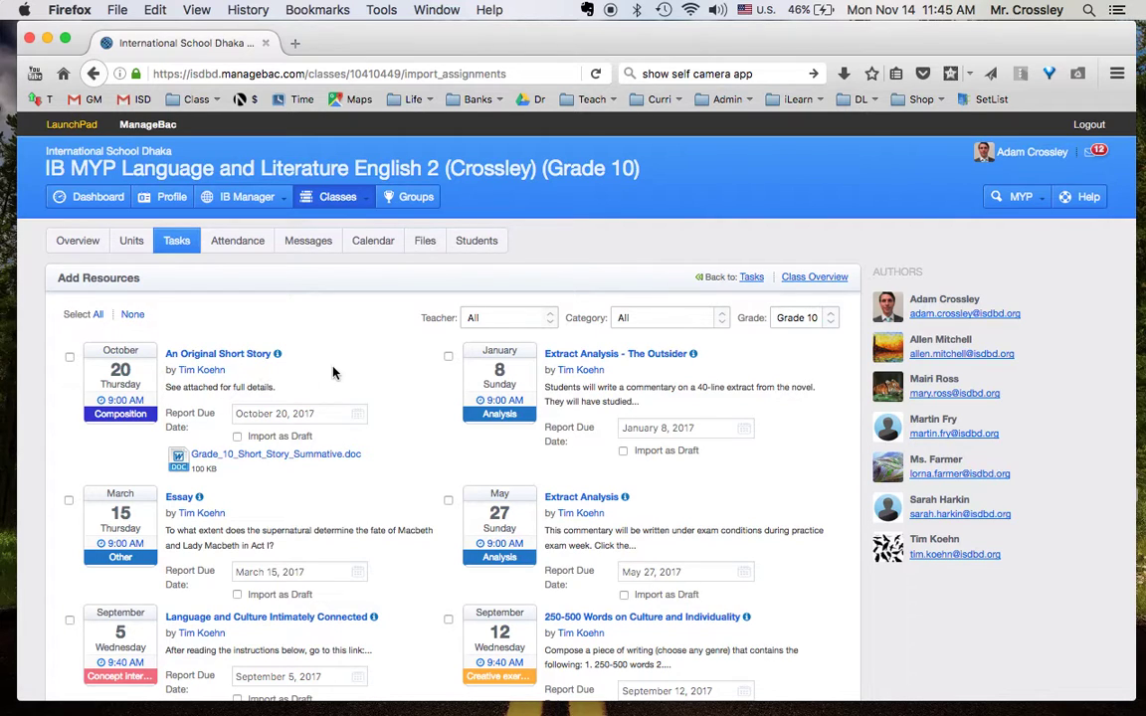
- Examine the Grade 10 tasks available for import, including their authors, report due dates and attached files
scroll(335, 373, down, 2)
scroll(337, 373, down, 3)
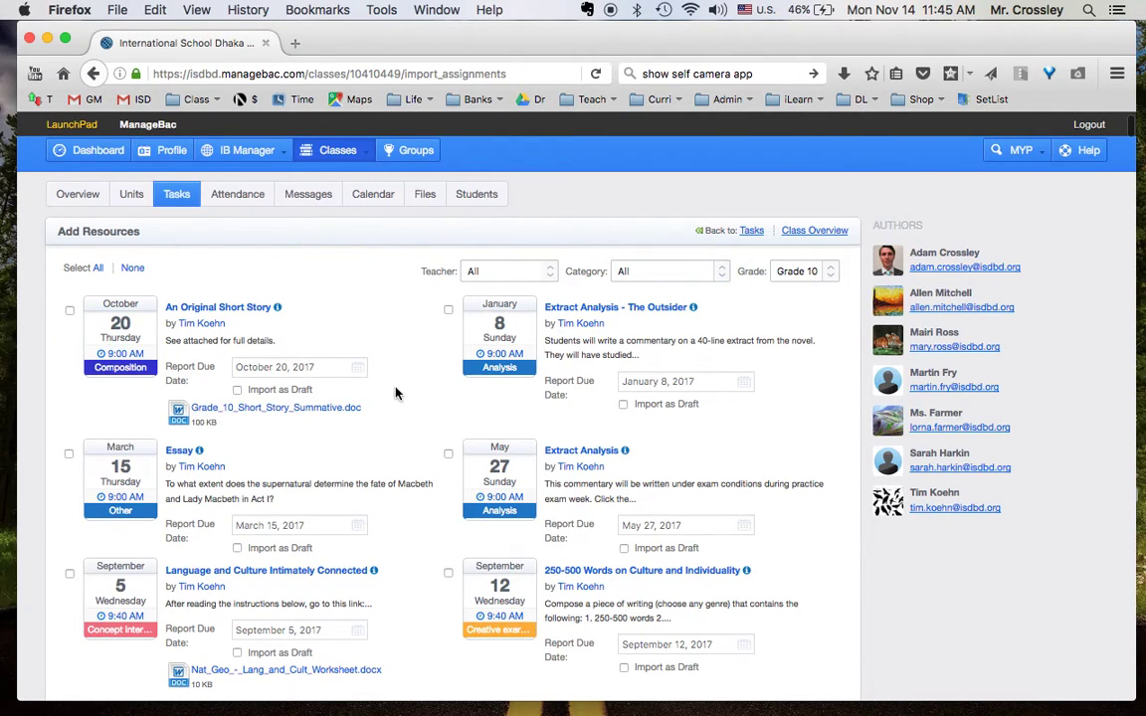
scroll(409, 404, down, 1)
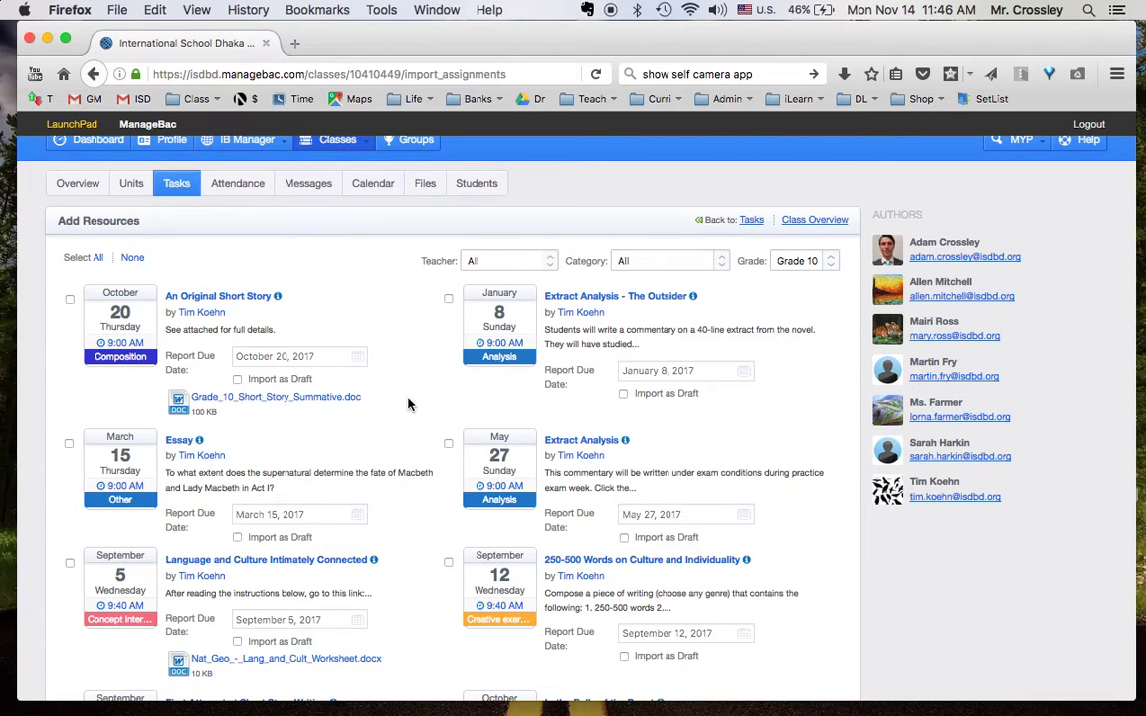
scroll(398, 403, down, 3)
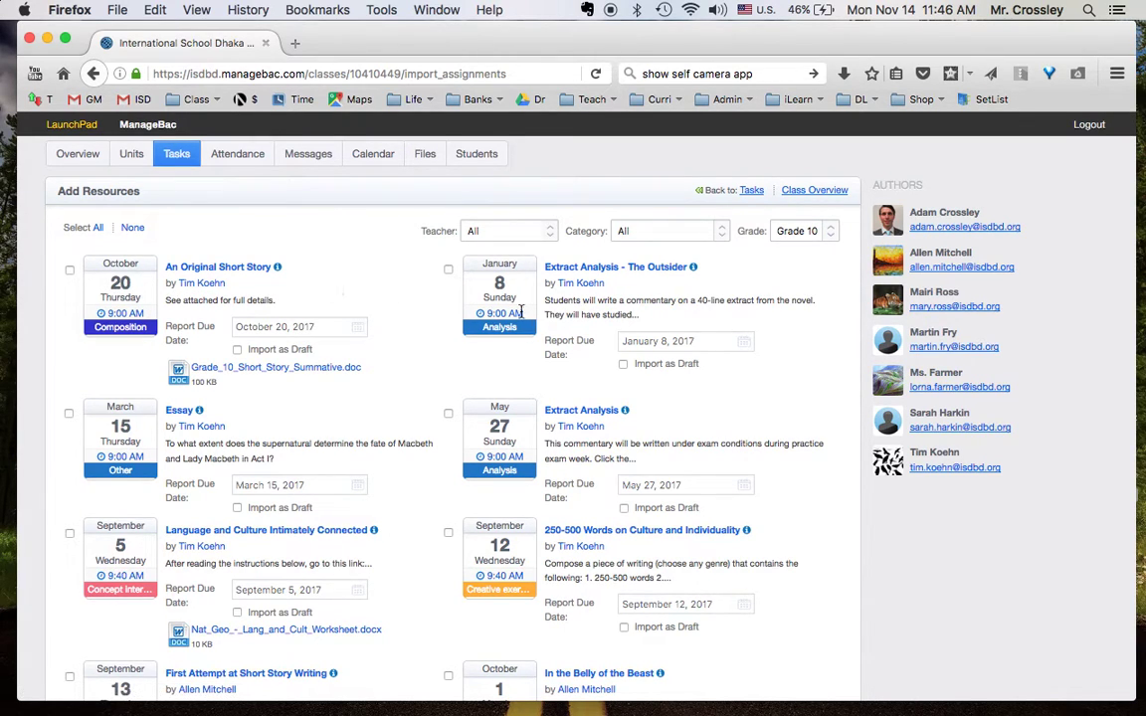
scroll(409, 335, down, 3)
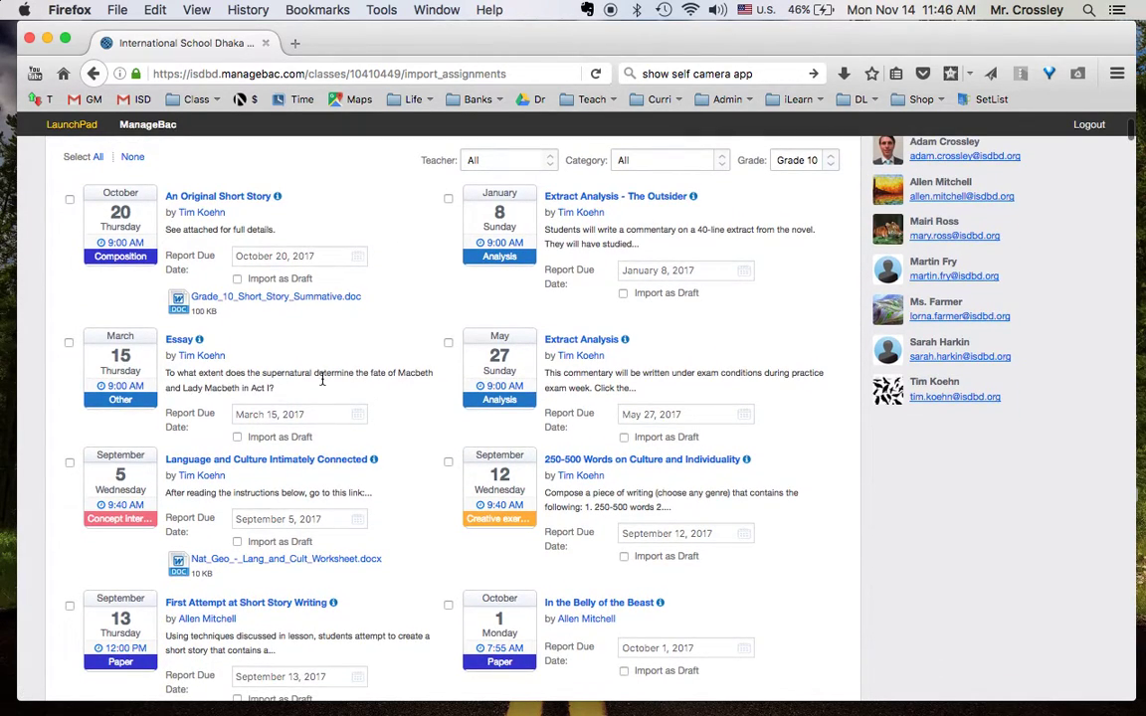
scroll(373, 430, down, 3)
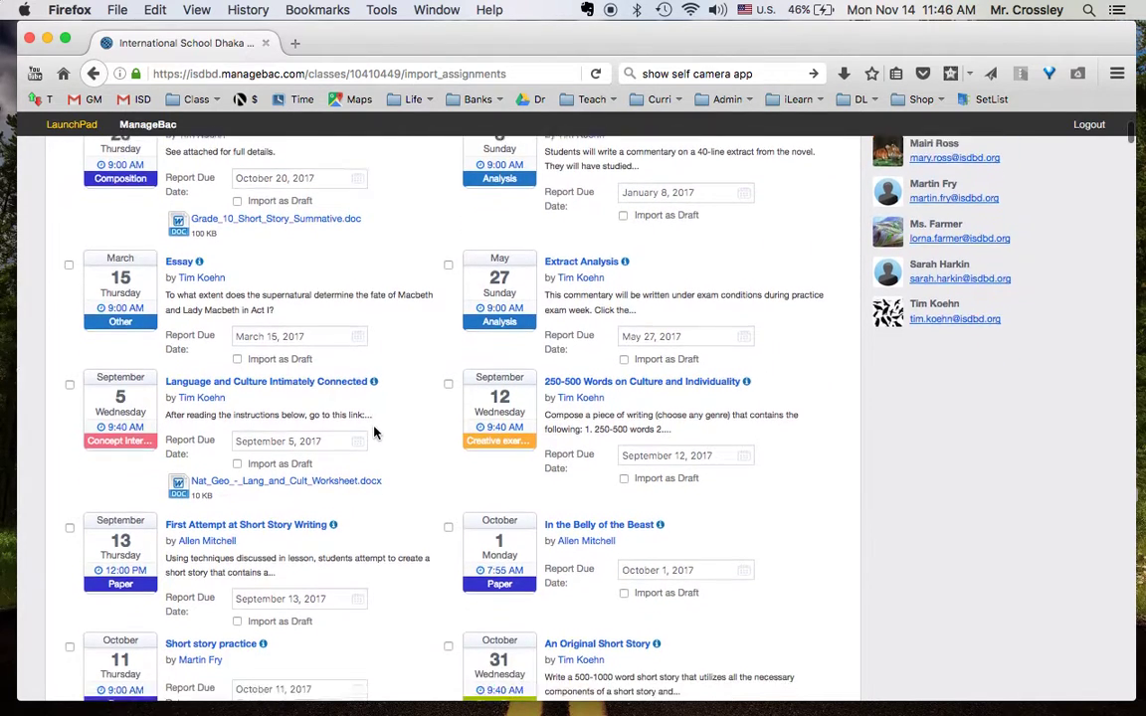
scroll(374, 432, down, 1)
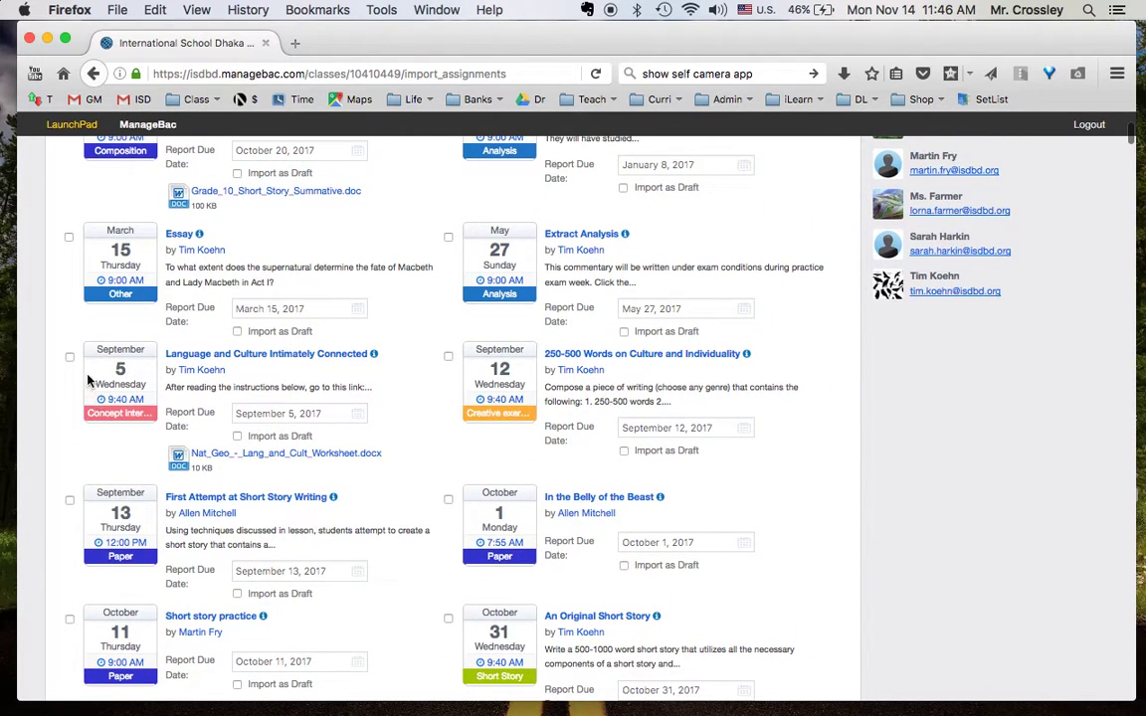
scroll(476, 314, down, 3)
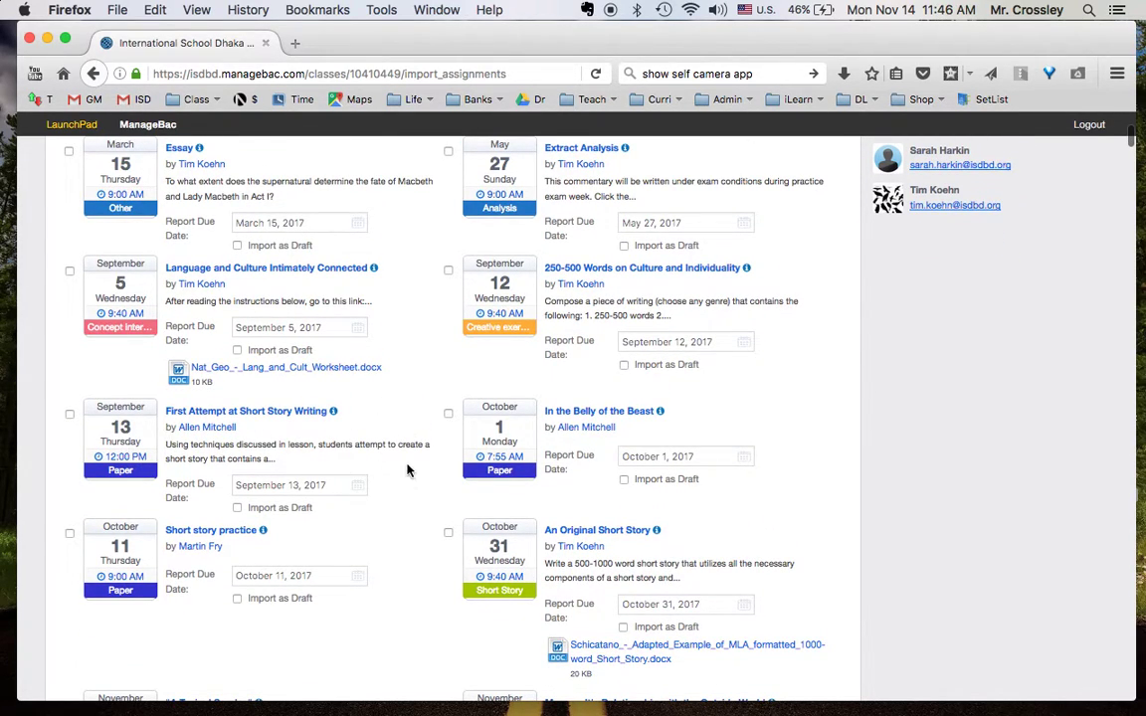
scroll(268, 560, down, 3)
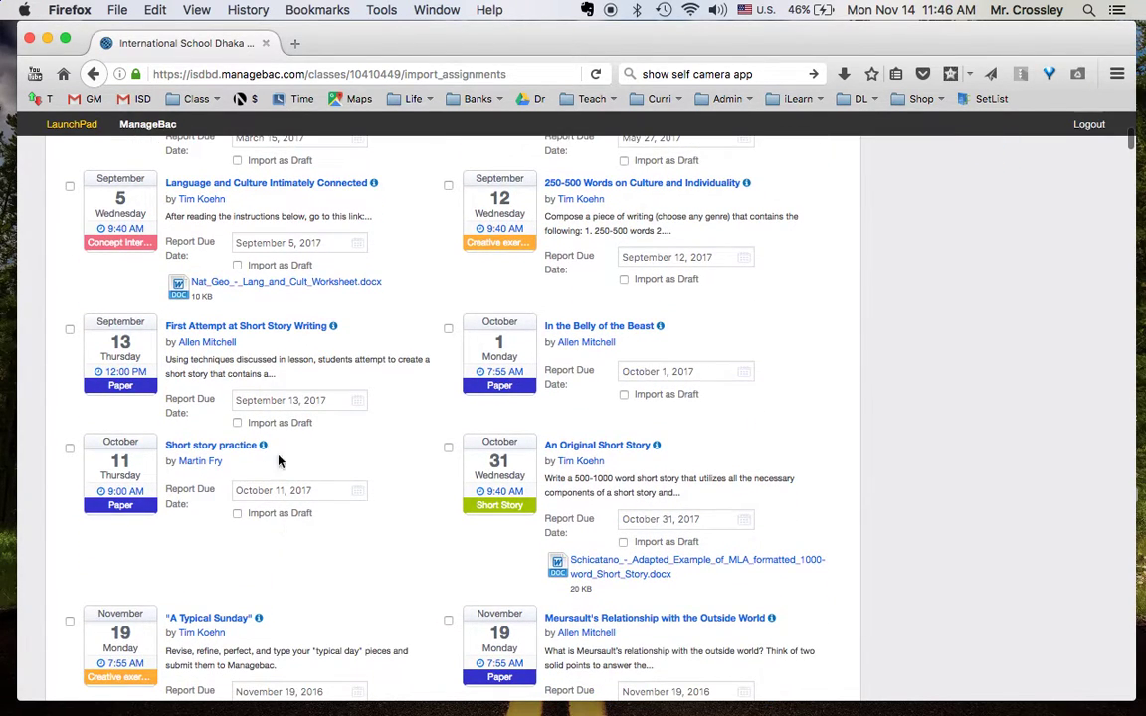
scroll(298, 445, up, 3)
scroll(296, 445, up, 10)
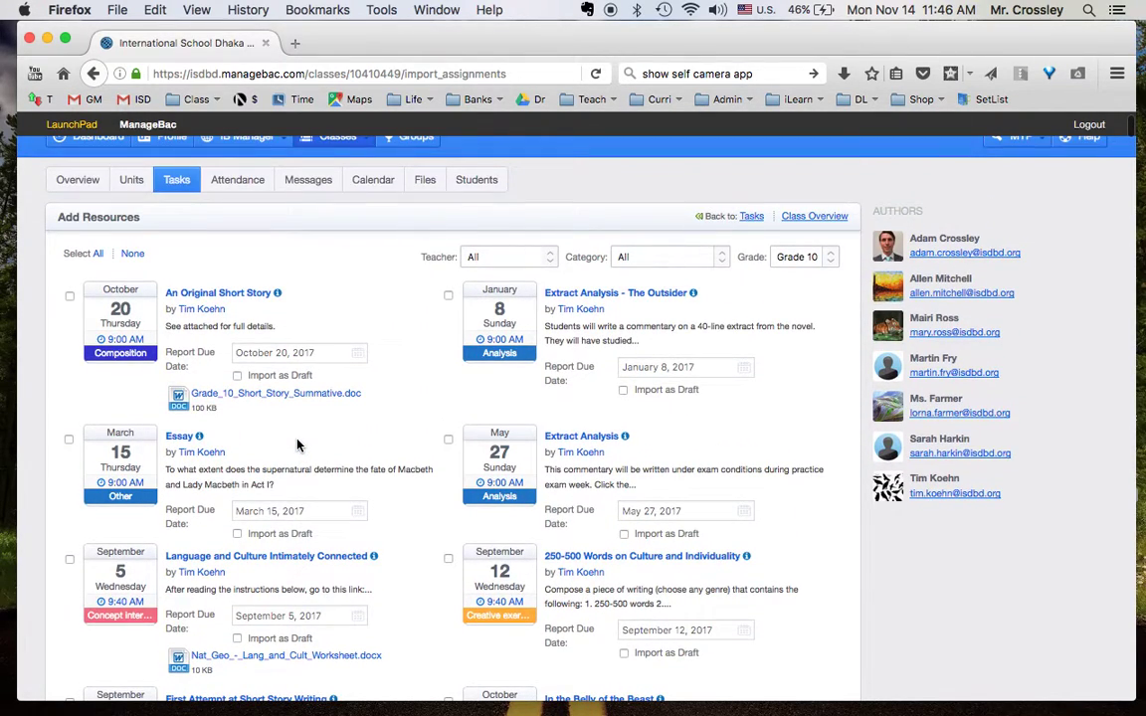
scroll(415, 358, up, 2)
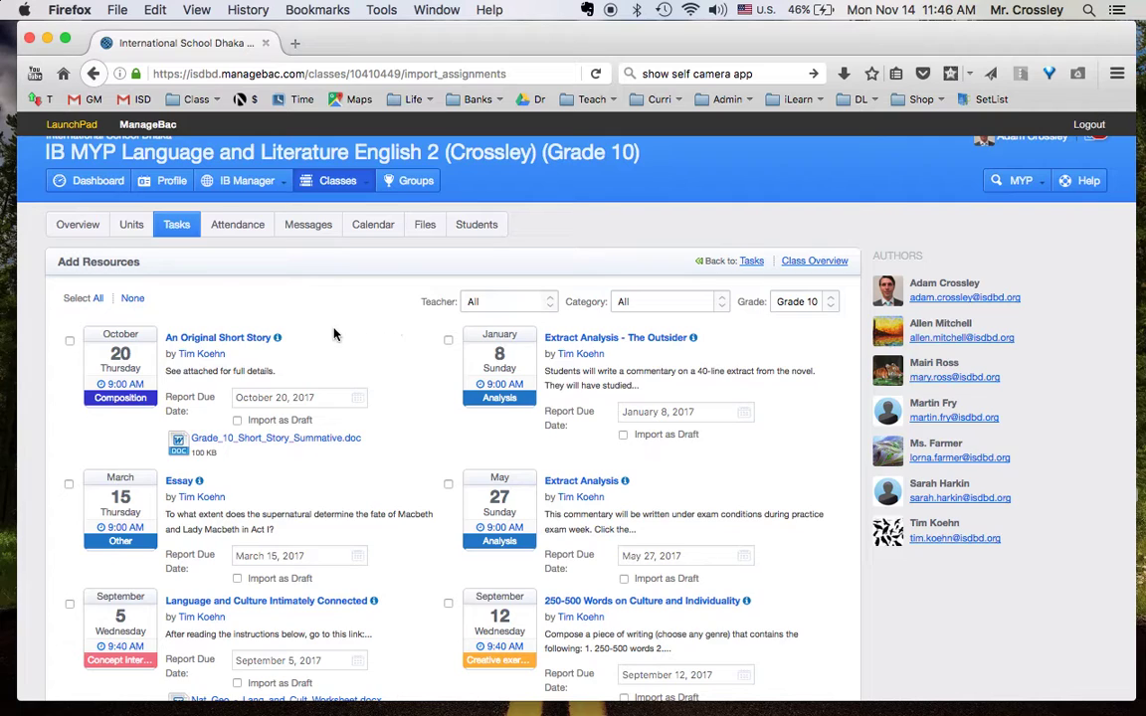
scroll(333, 334, down, 1)
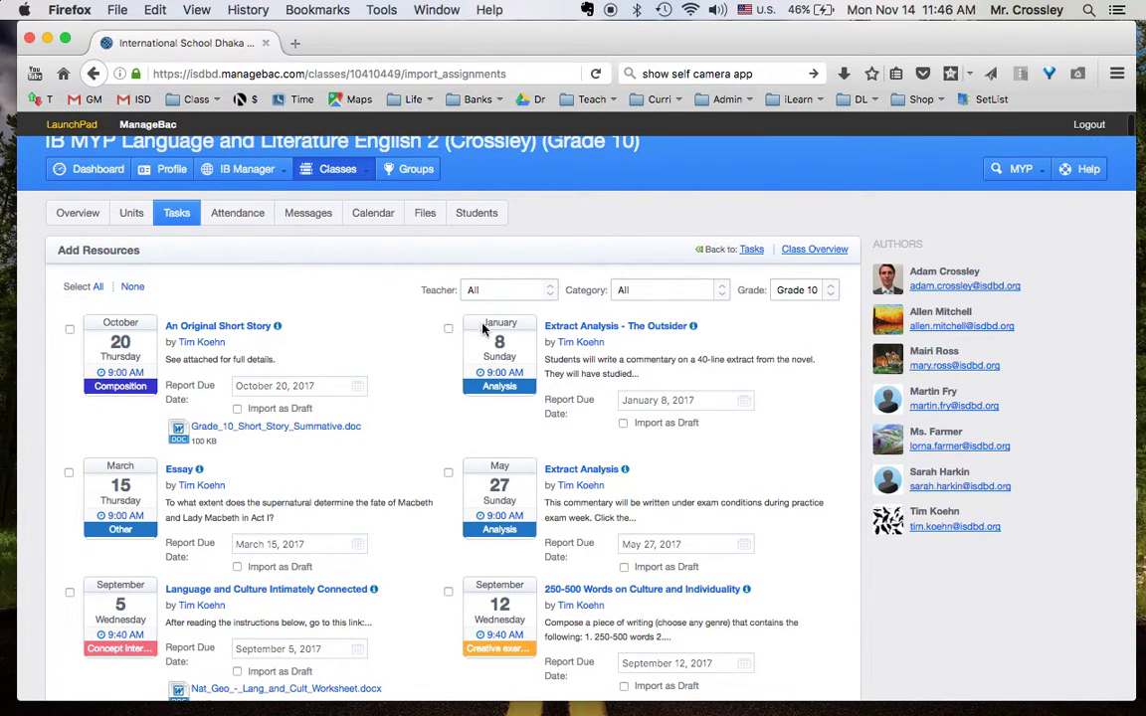
- Filter the importable tasks by two individual teachers in turn and reset the teacher filter to All
click(553, 296)
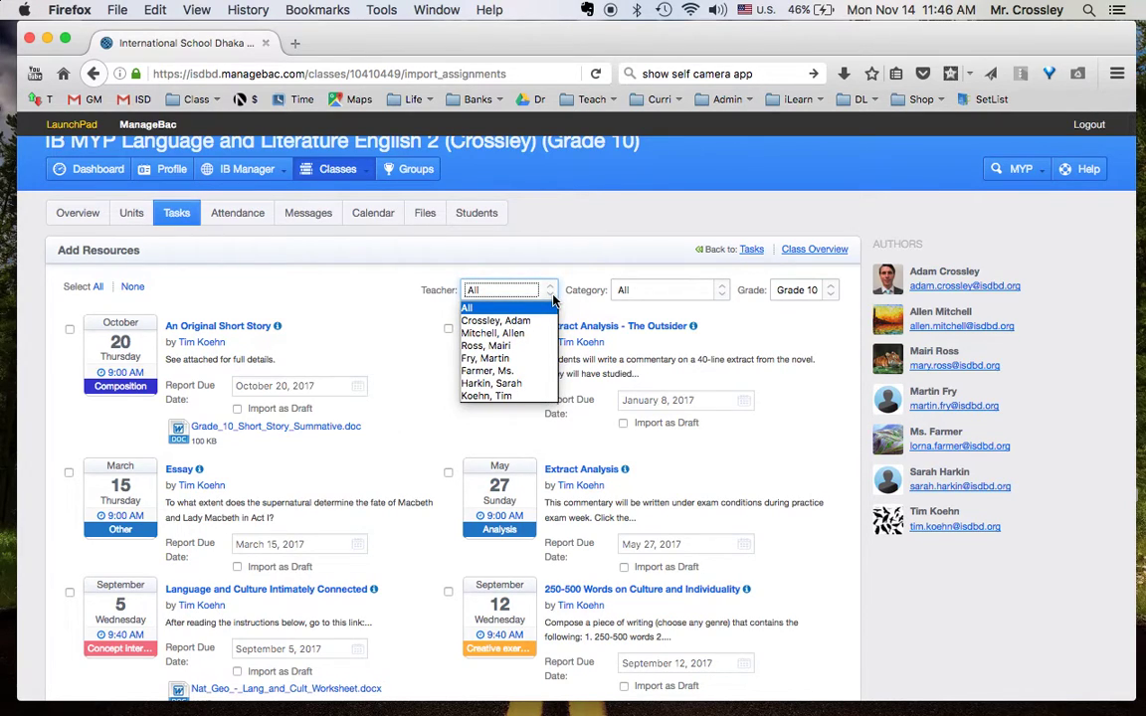
click(530, 335)
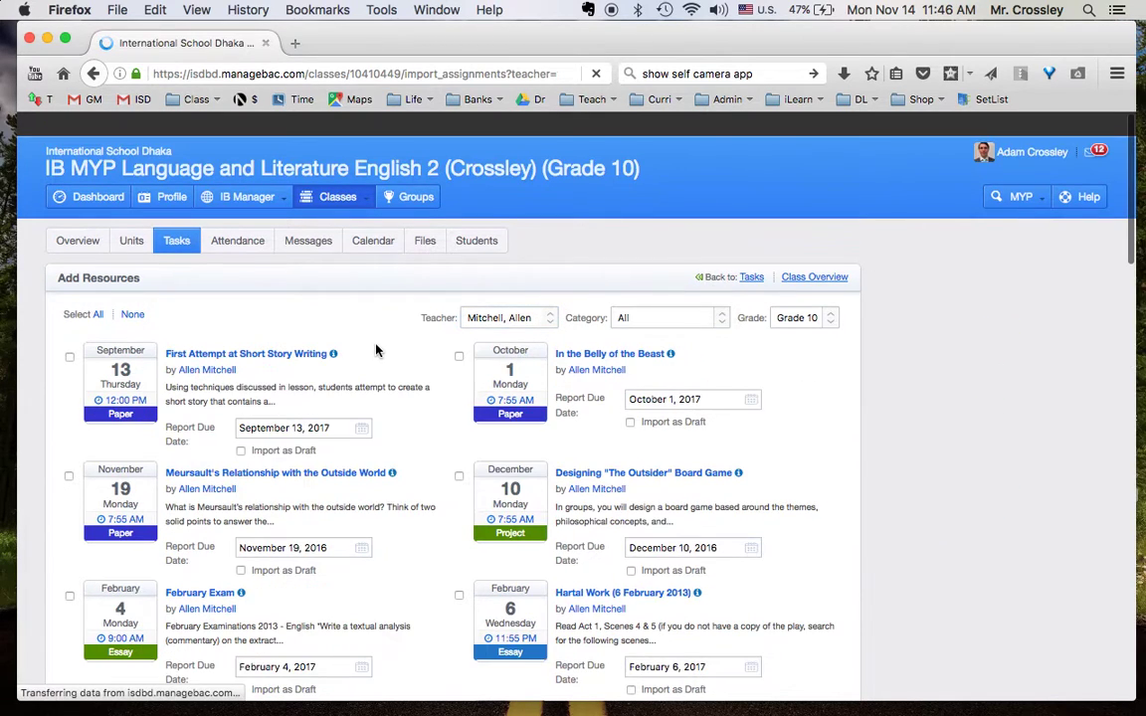
click(550, 312)
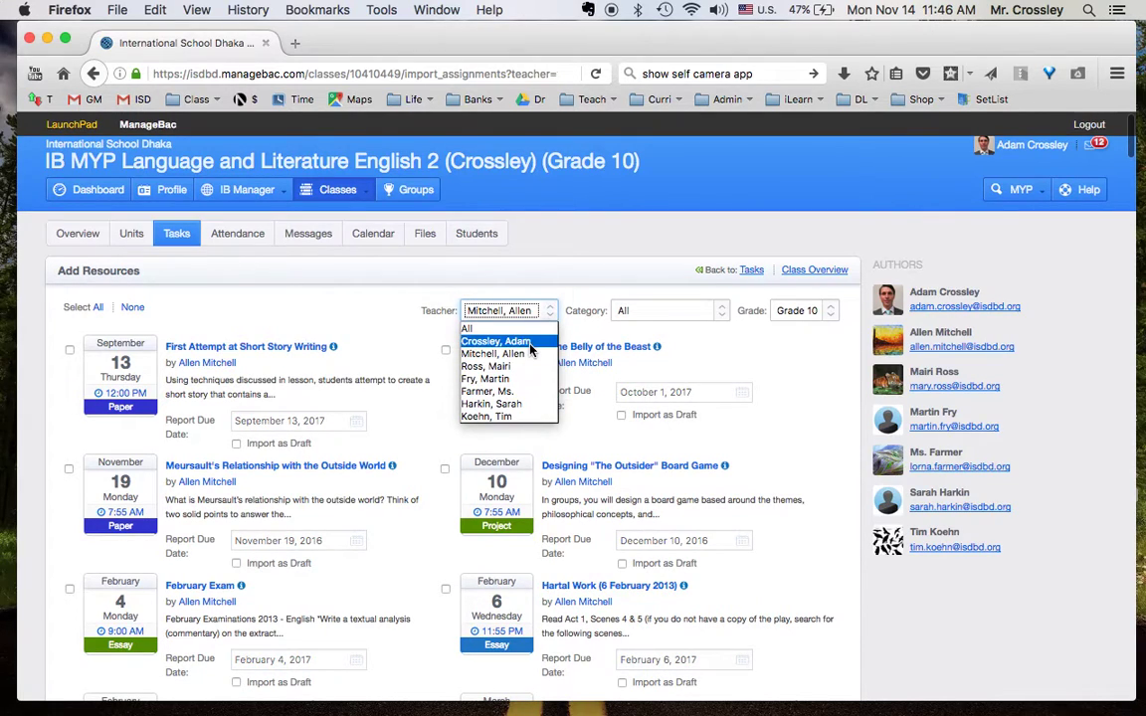
click(529, 343)
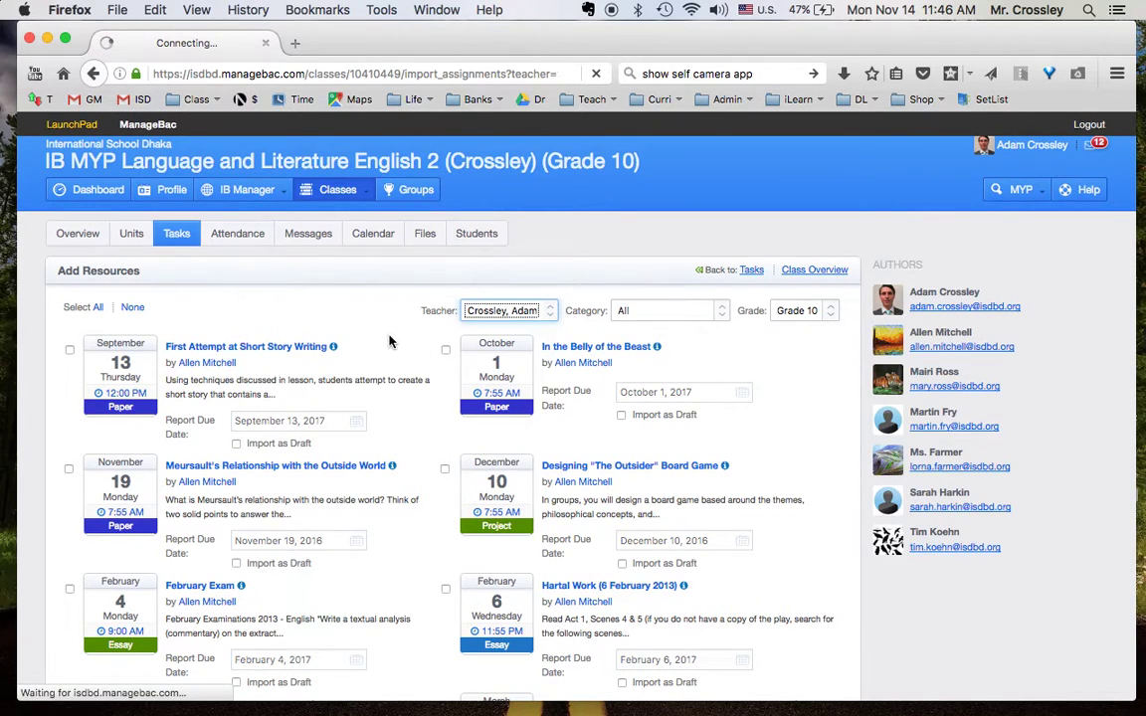
click(552, 318)
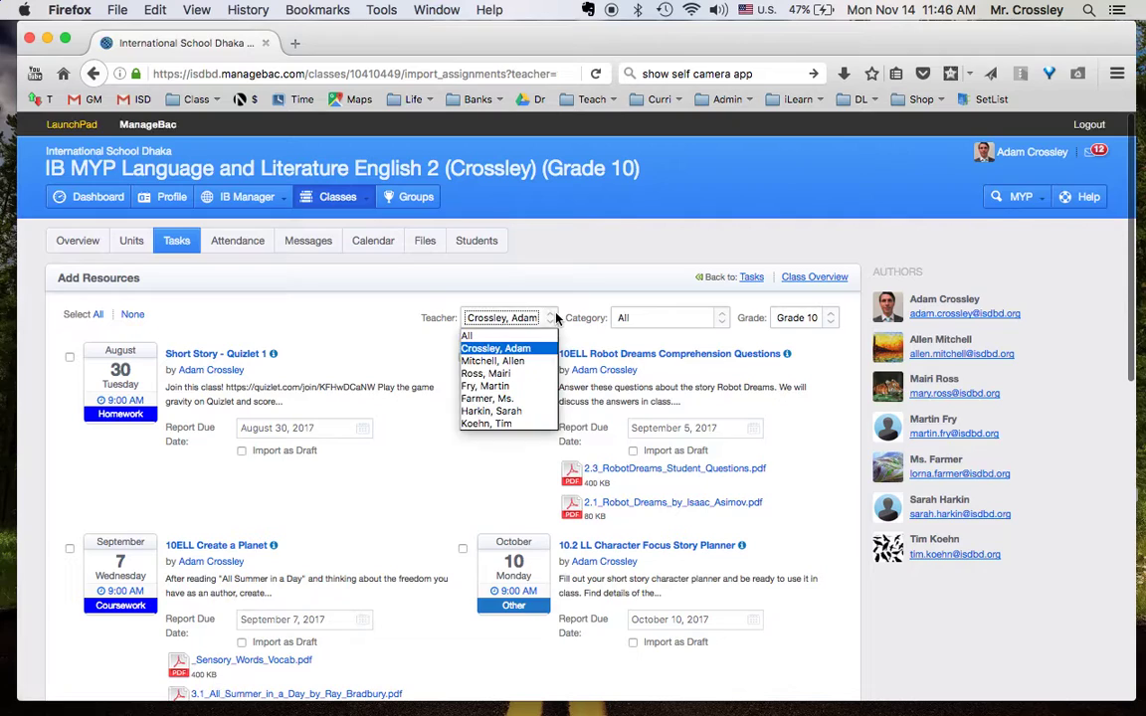
click(479, 336)
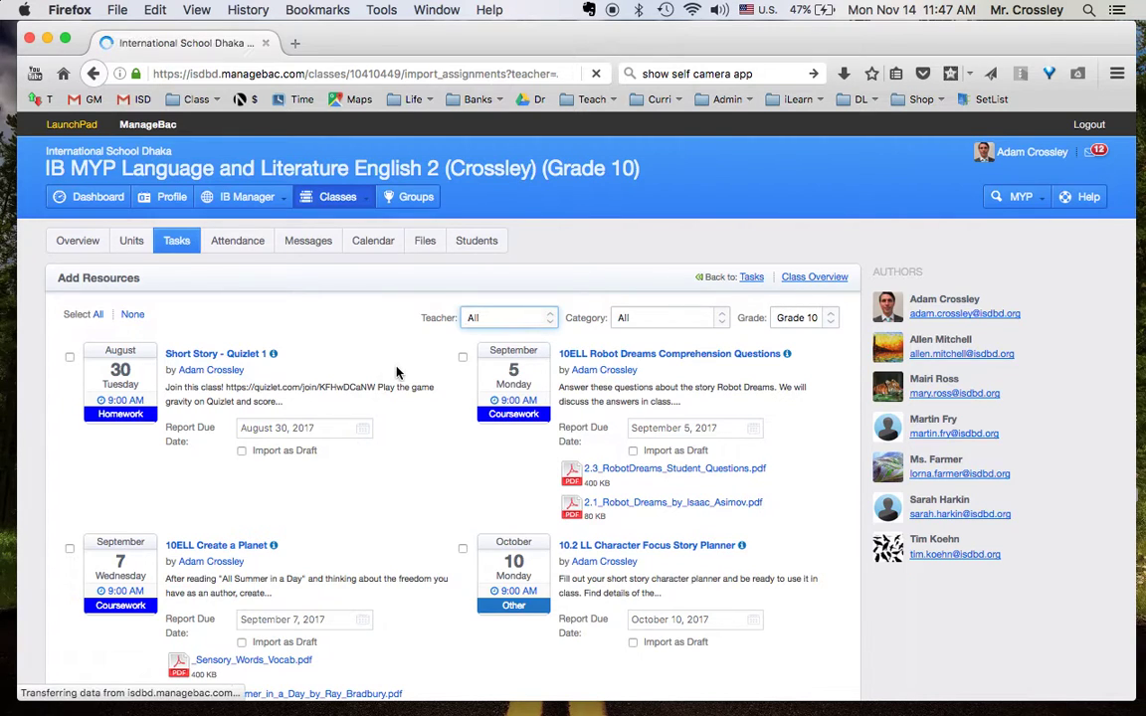
- Look through the unfiltered Grade 10 resources down to the September short story tasks
scroll(396, 373, down, 1)
scroll(396, 373, down, 1)
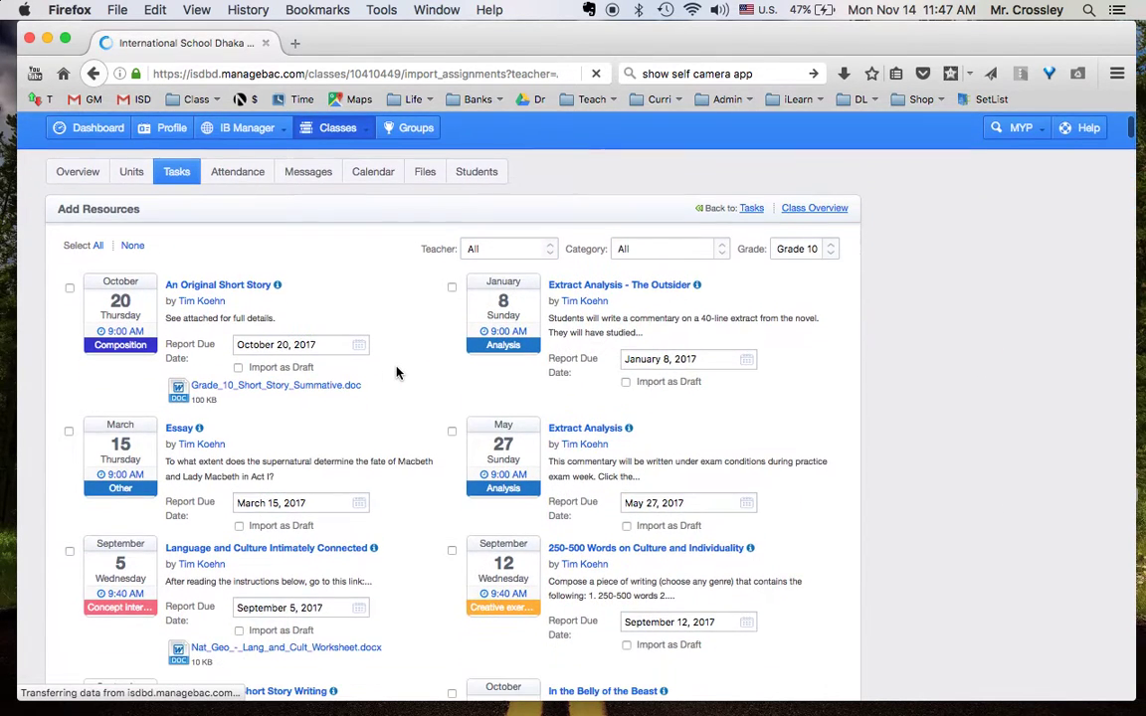
scroll(404, 378, down, 4)
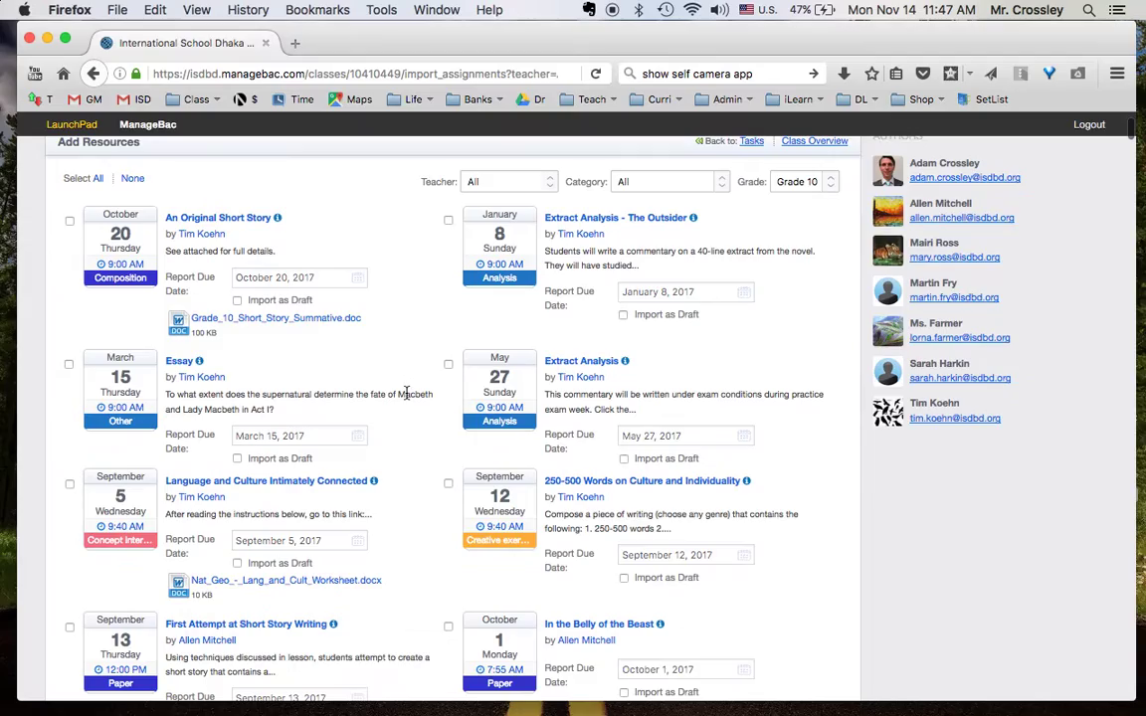
scroll(405, 400, down, 15)
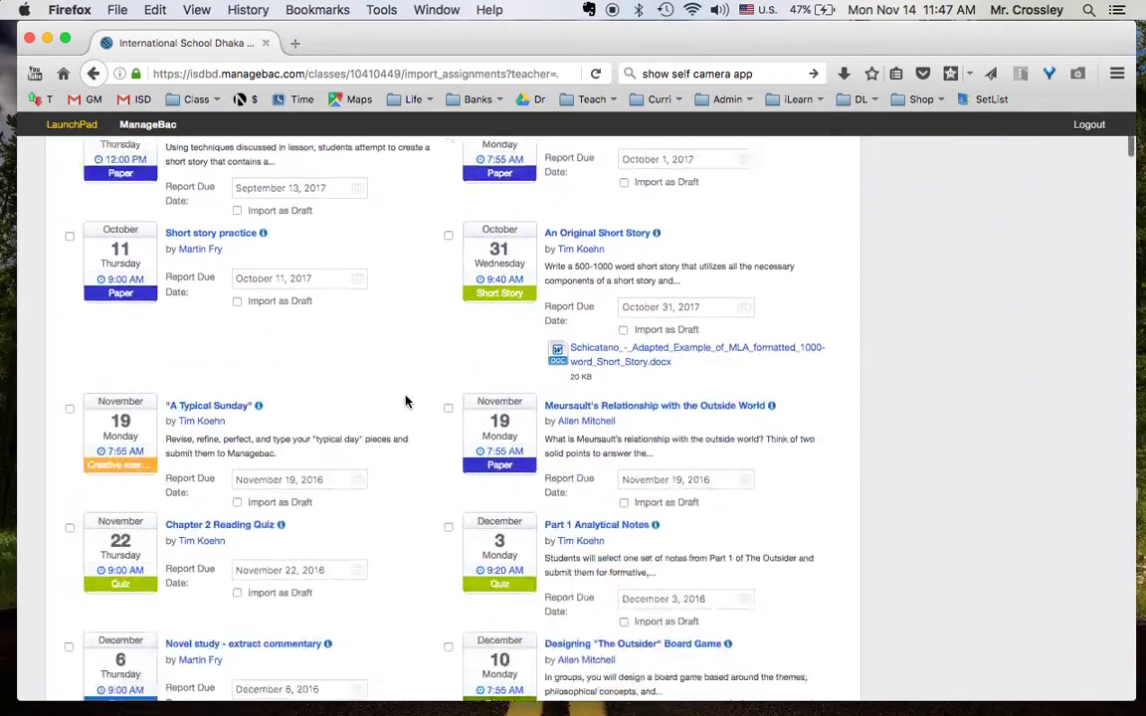
scroll(405, 401, down, 20)
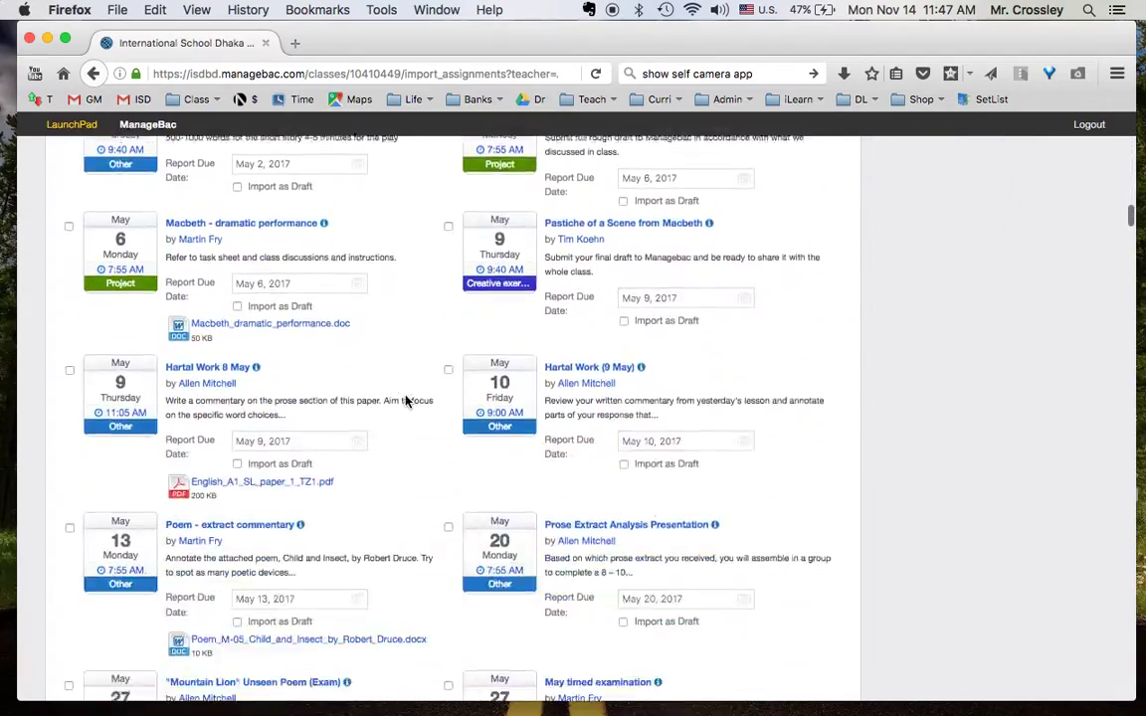
scroll(405, 401, down, 15)
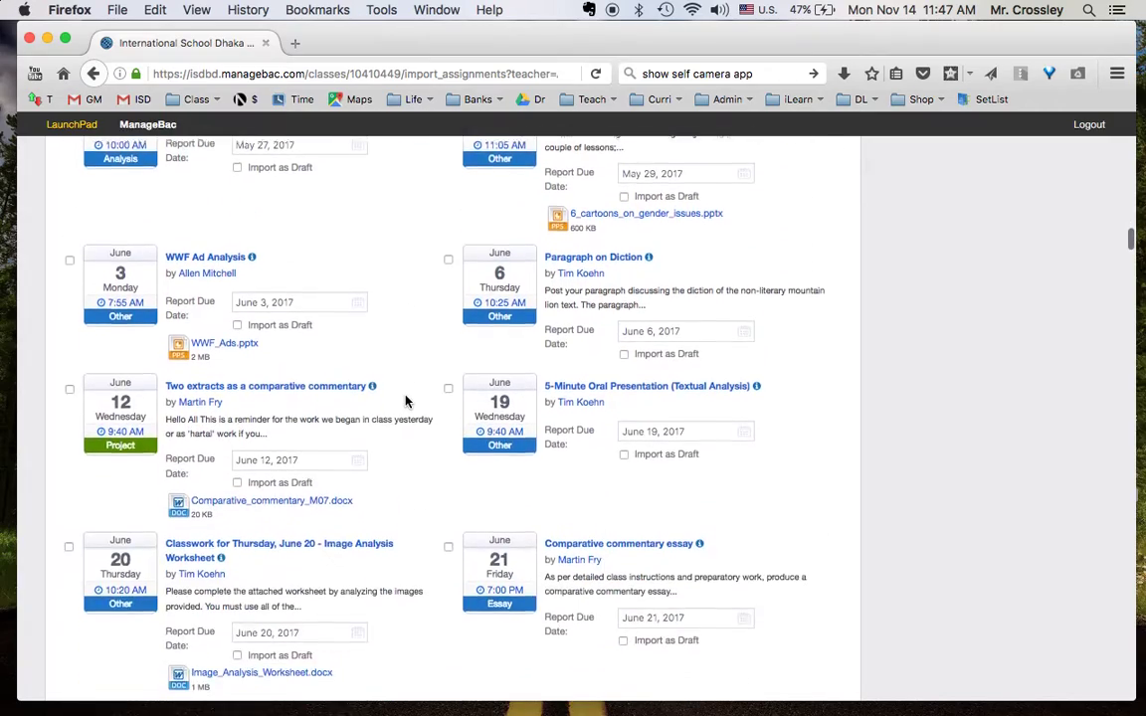
scroll(405, 401, down, 3)
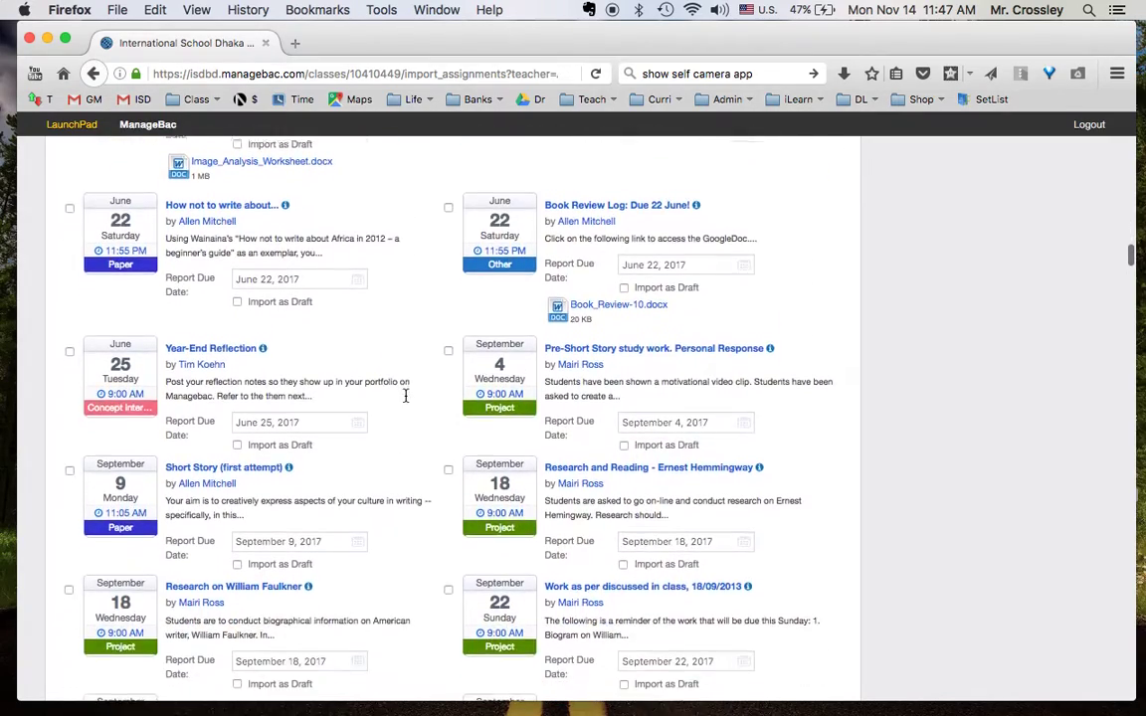
scroll(405, 401, down, 3)
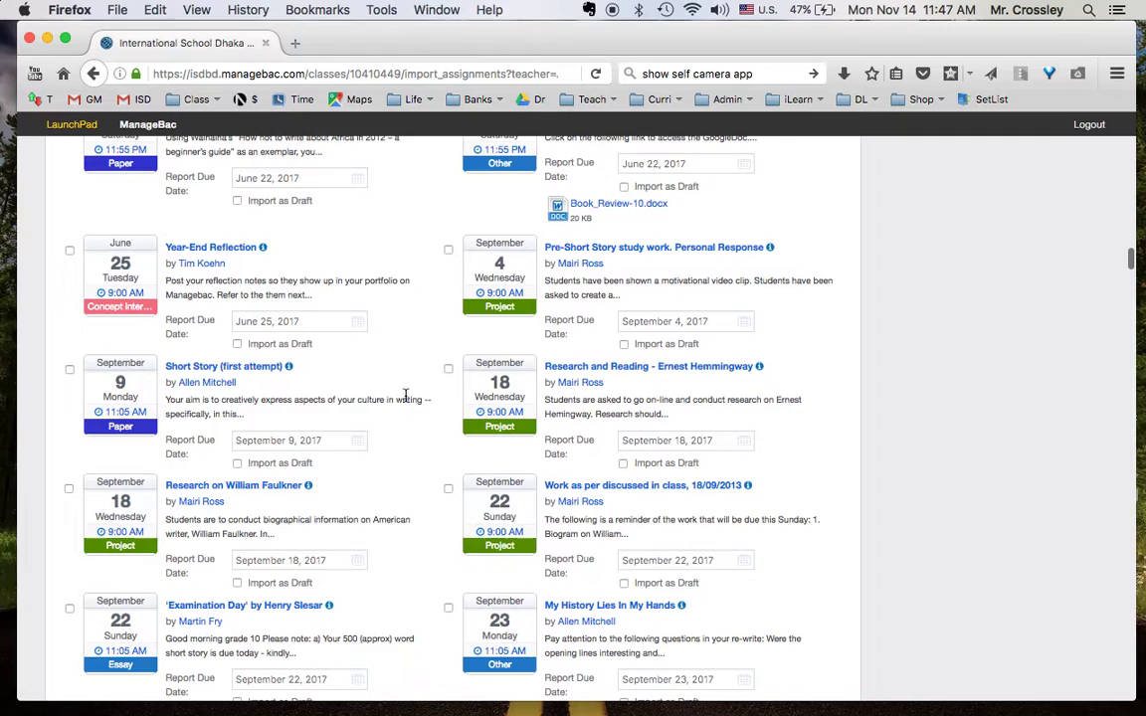
scroll(405, 401, down, 2)
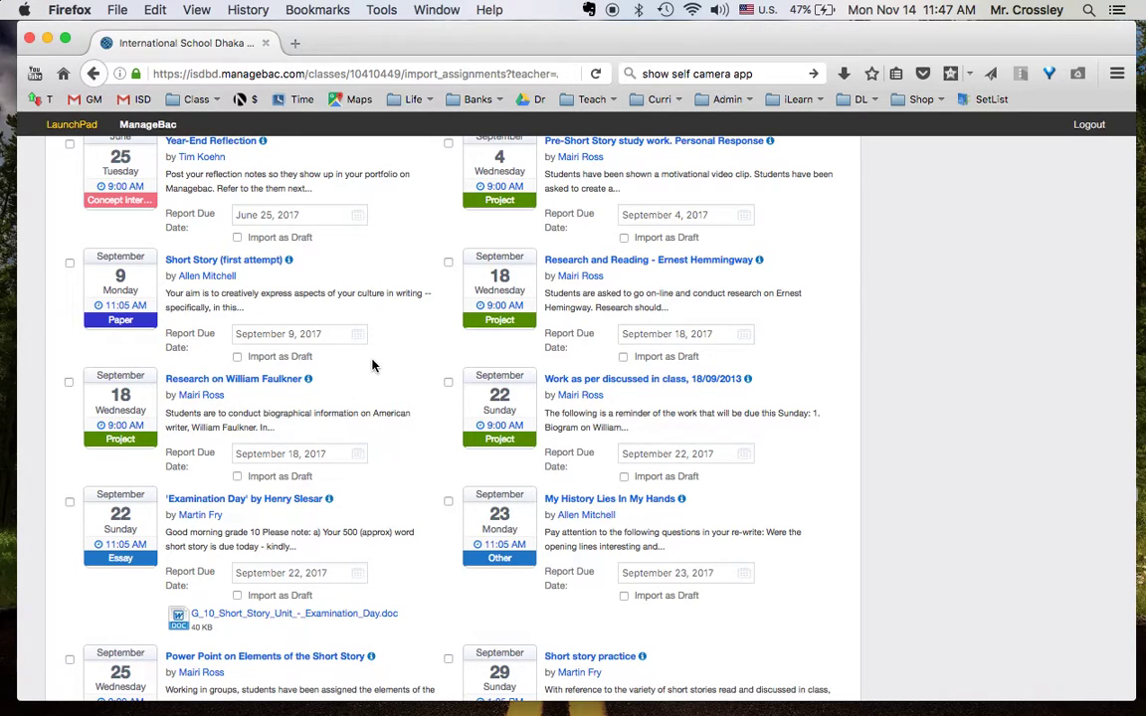
scroll(373, 367, down, 1)
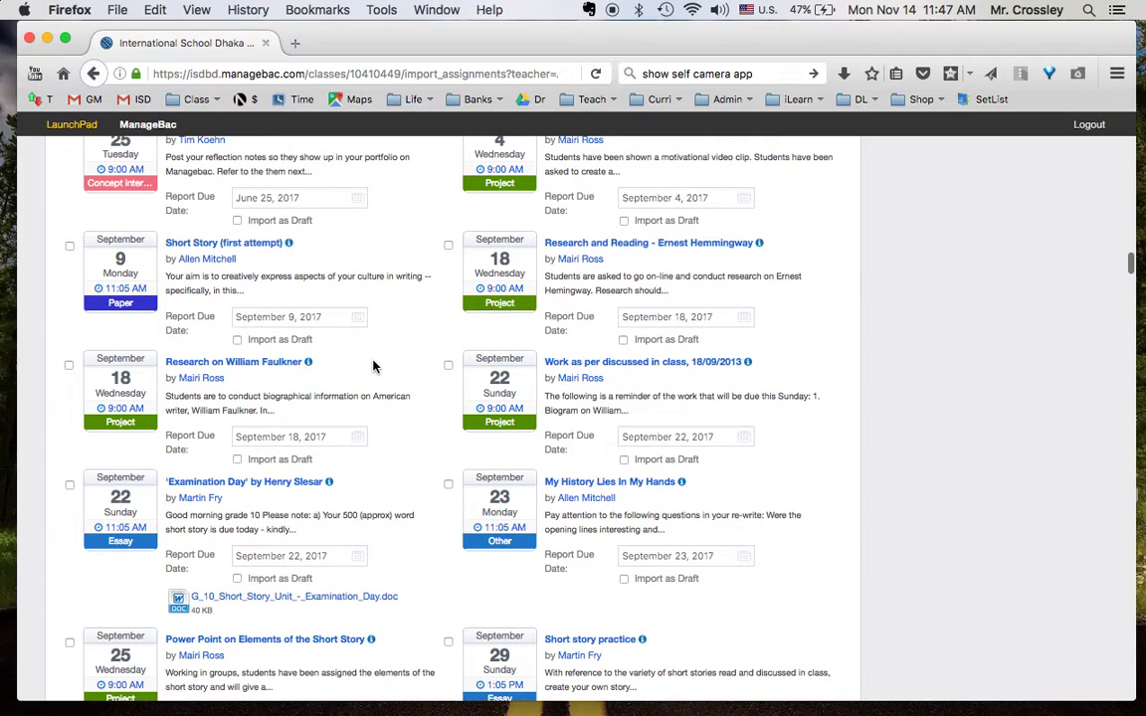
scroll(373, 366, down, 5)
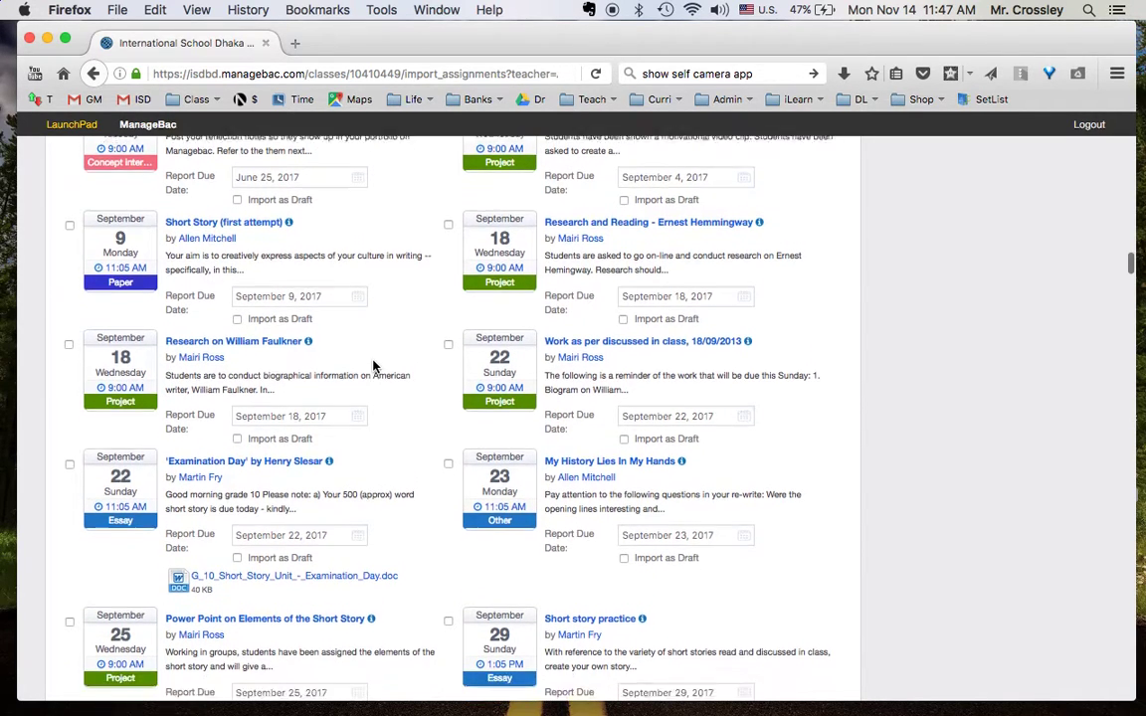
scroll(375, 366, down, 5)
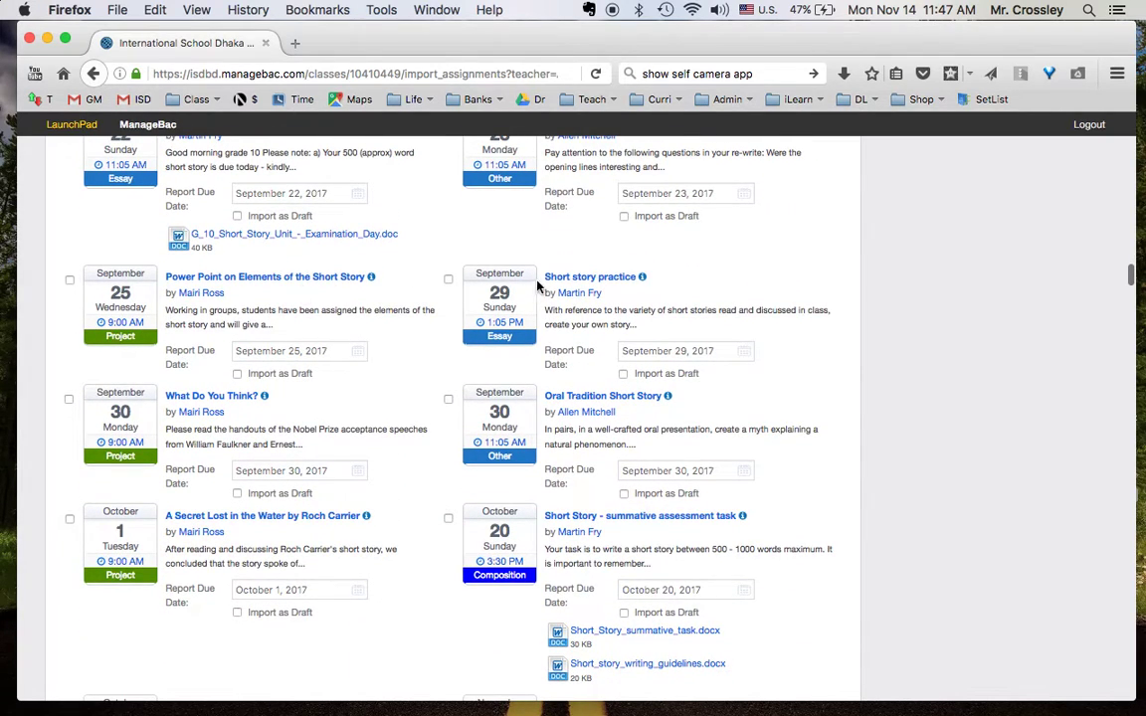
- View the details of the "Power Point on Elements of the Short Story" task and return to the resource list
mouse_move(287, 397)
click(290, 279)
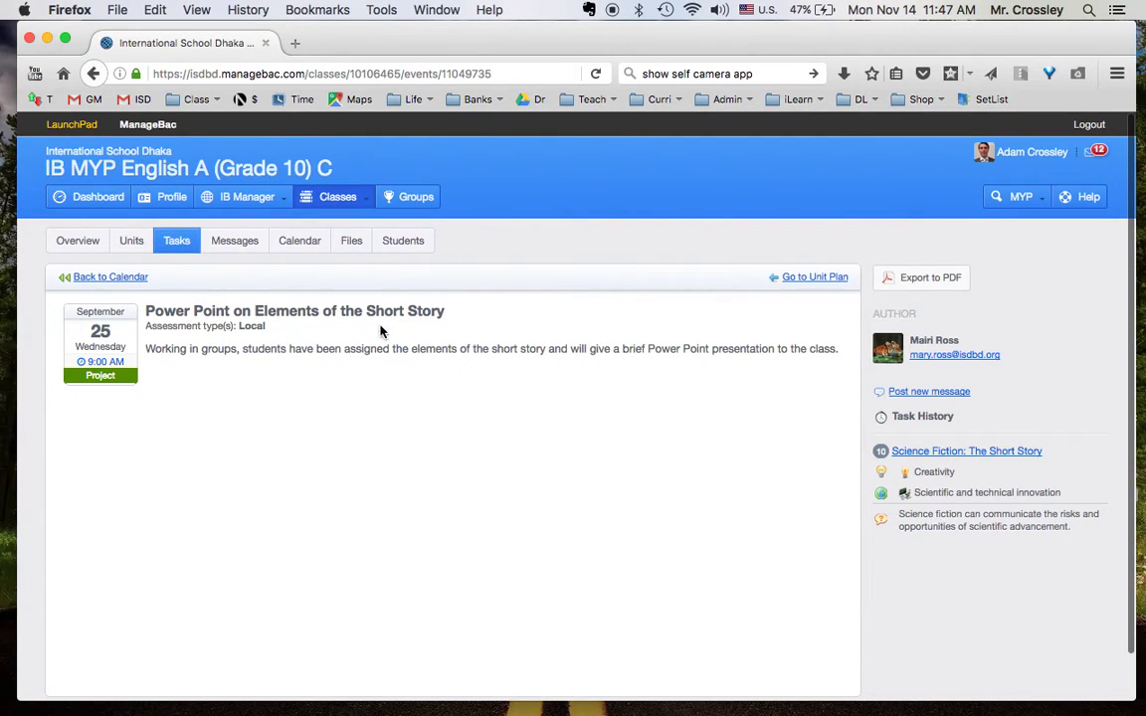
click(92, 74)
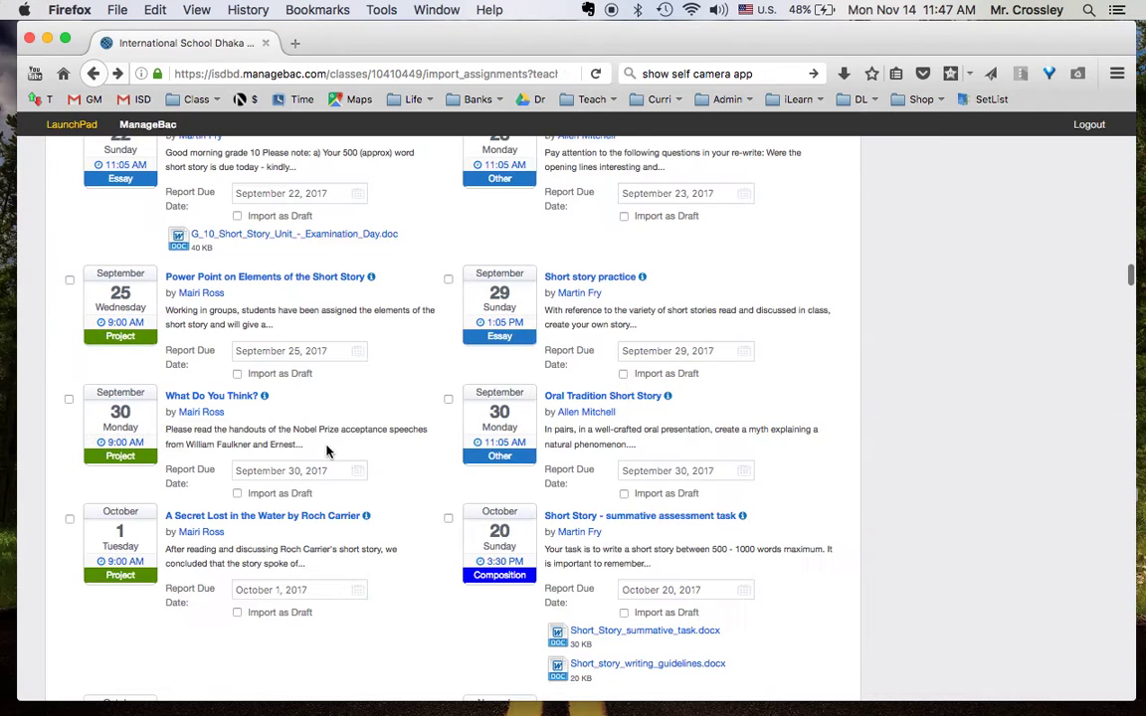
- Look through the autumn short story tasks and on to the November and December tasks about The Outsider
scroll(325, 449, down, 2)
scroll(326, 451, down, 2)
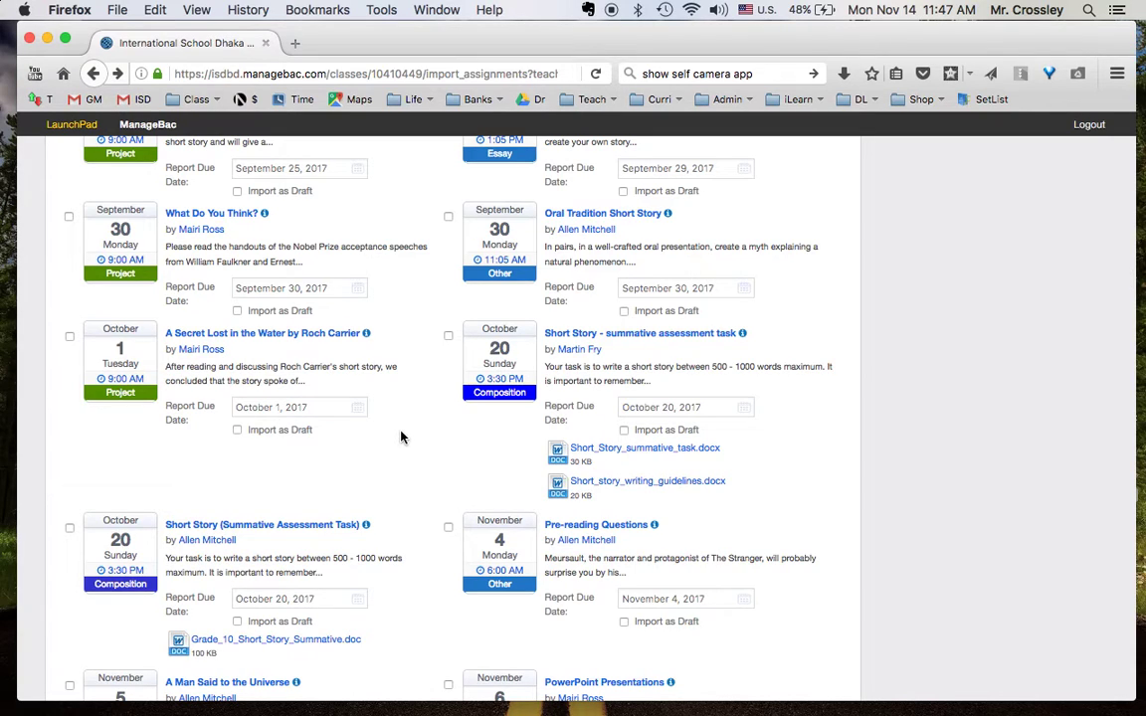
scroll(401, 436, down, 1)
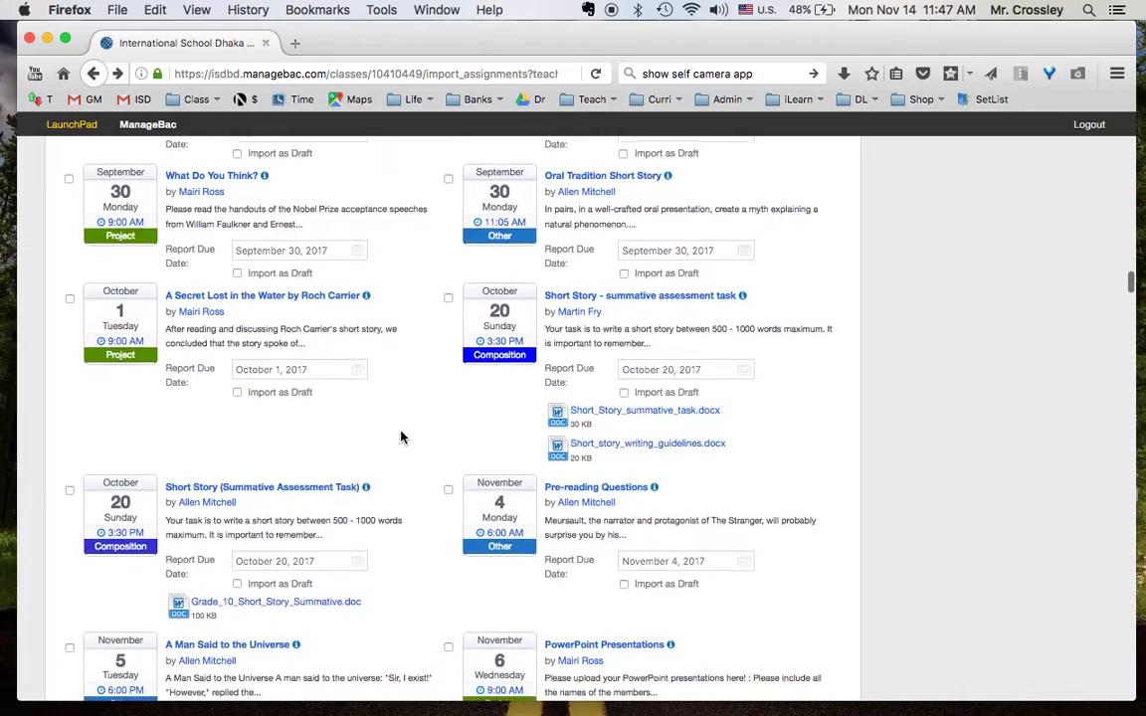
scroll(401, 436, down, 5)
scroll(401, 437, down, 15)
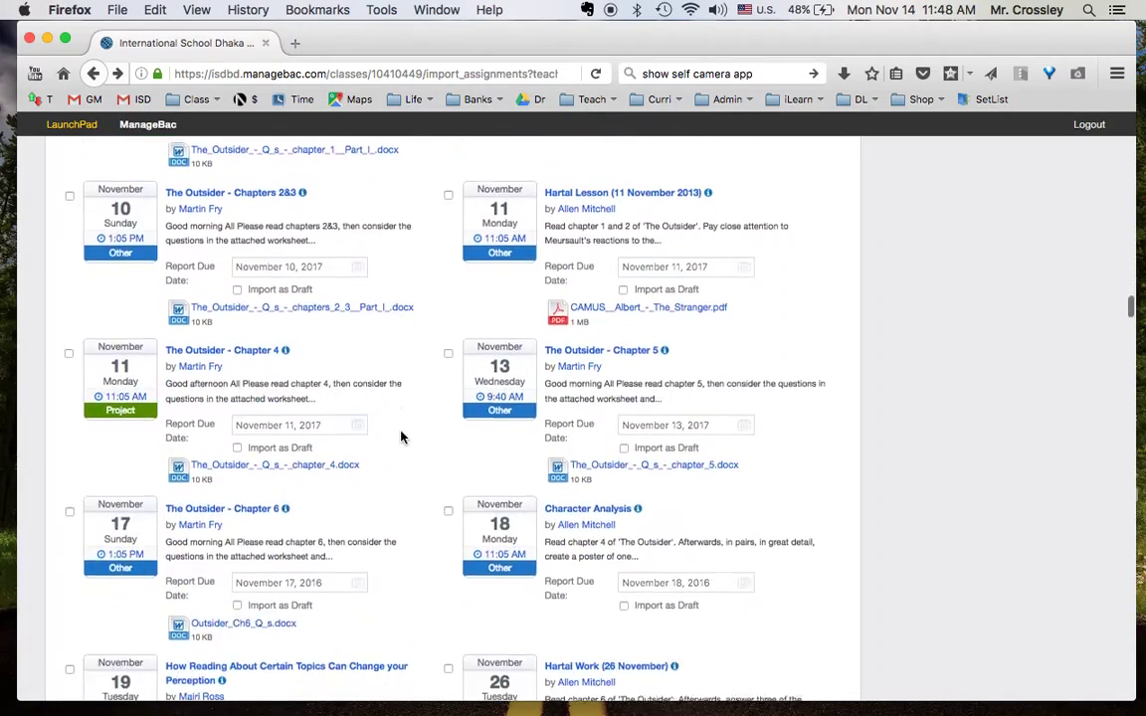
scroll(401, 437, down, 2)
scroll(401, 437, up, 2)
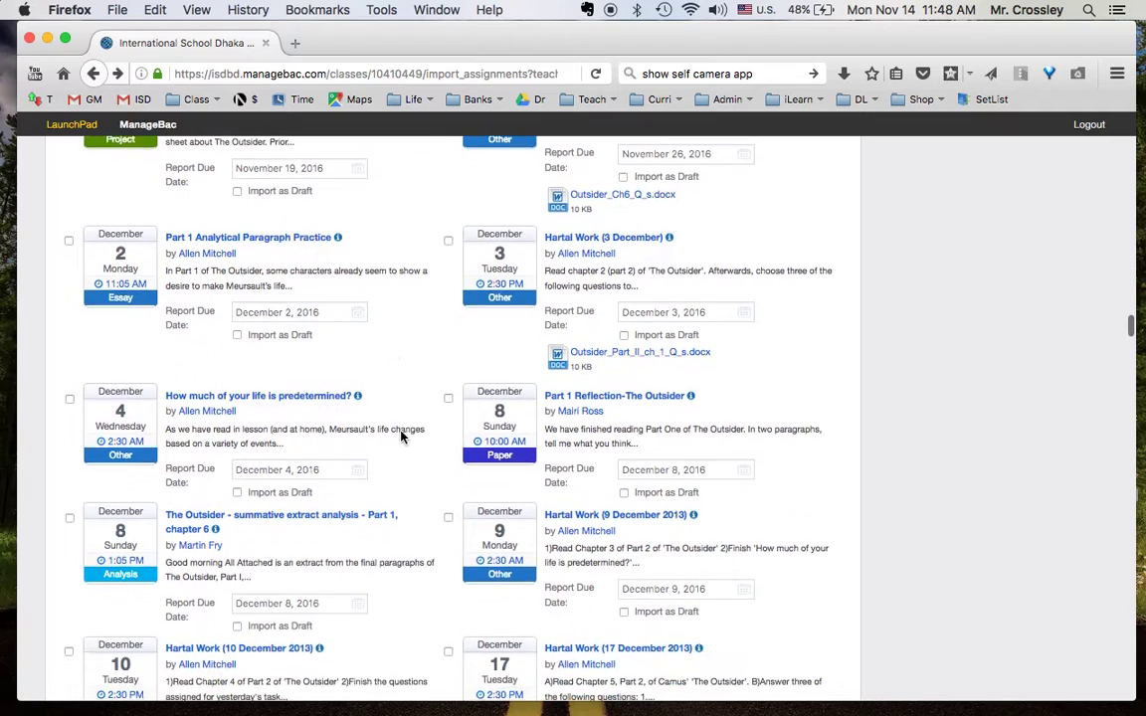
scroll(401, 437, up, 1)
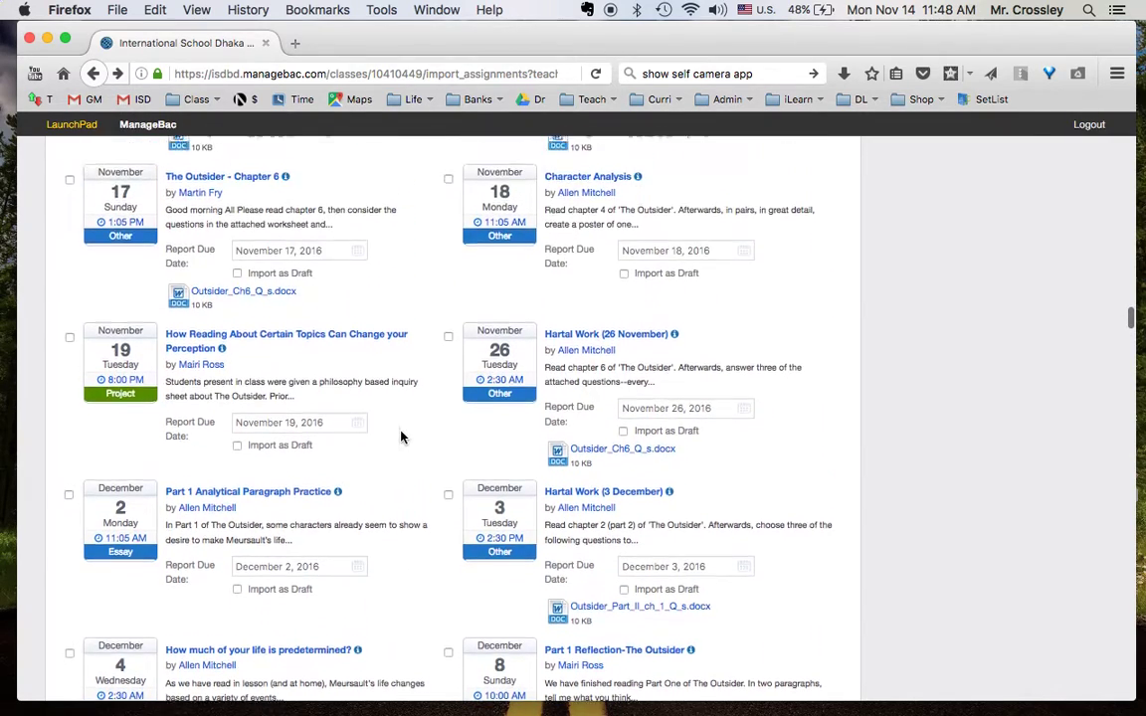
scroll(401, 436, up, 2)
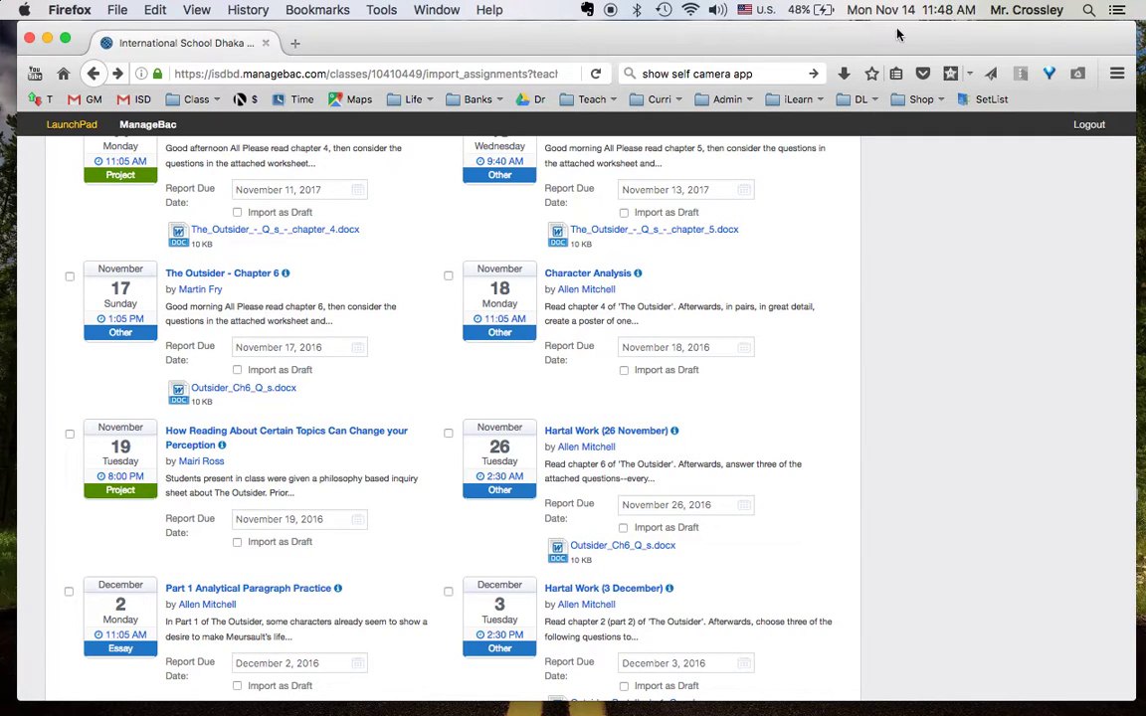
scroll(361, 545, down, 8)
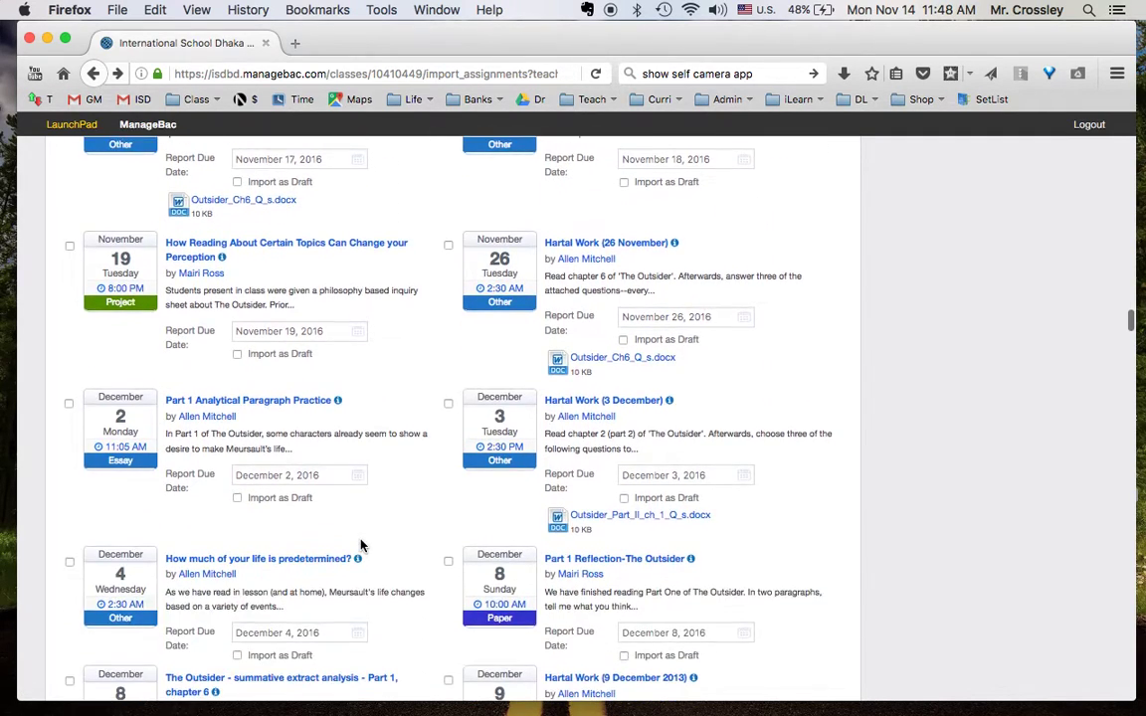
scroll(361, 544, up, 5)
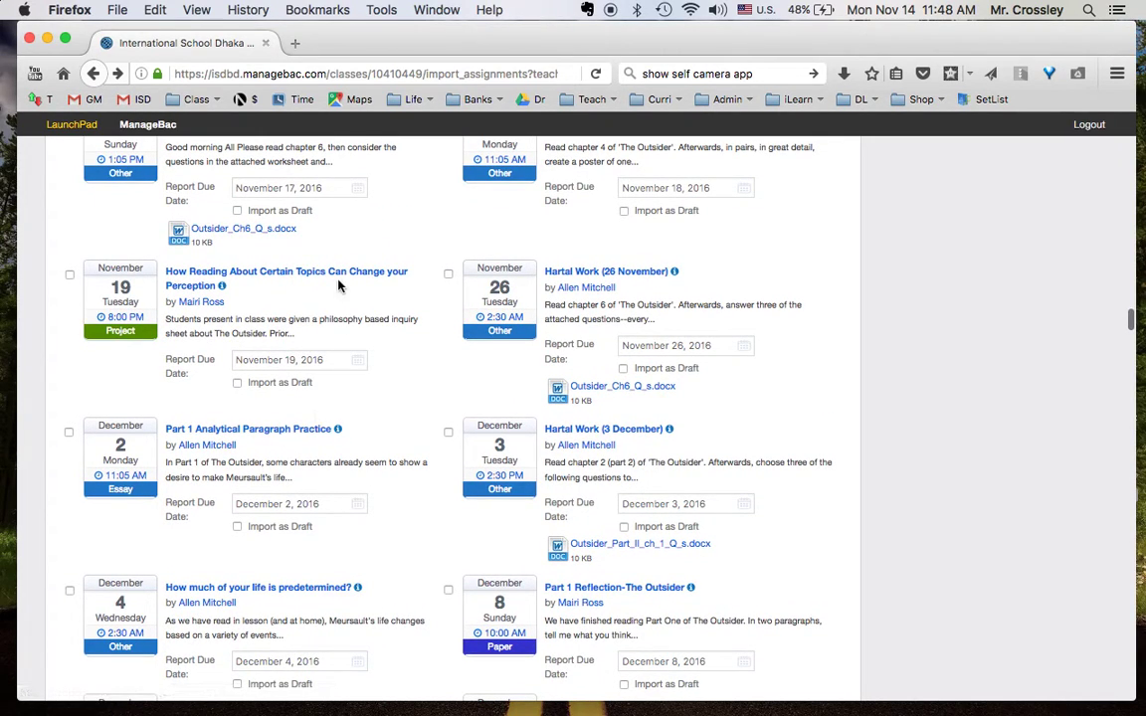
- Look through the remaining resources on The Outsider, Macbeth and poetry down to the October news short story tasks
scroll(414, 401, down, 15)
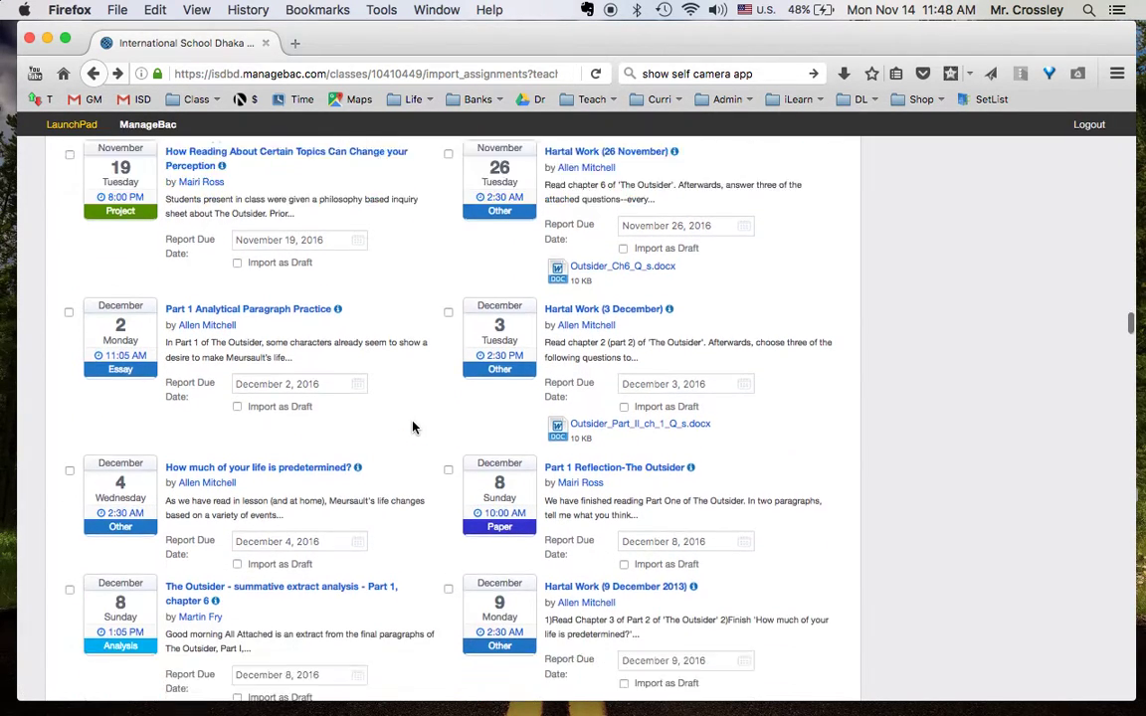
scroll(414, 428, down, 8)
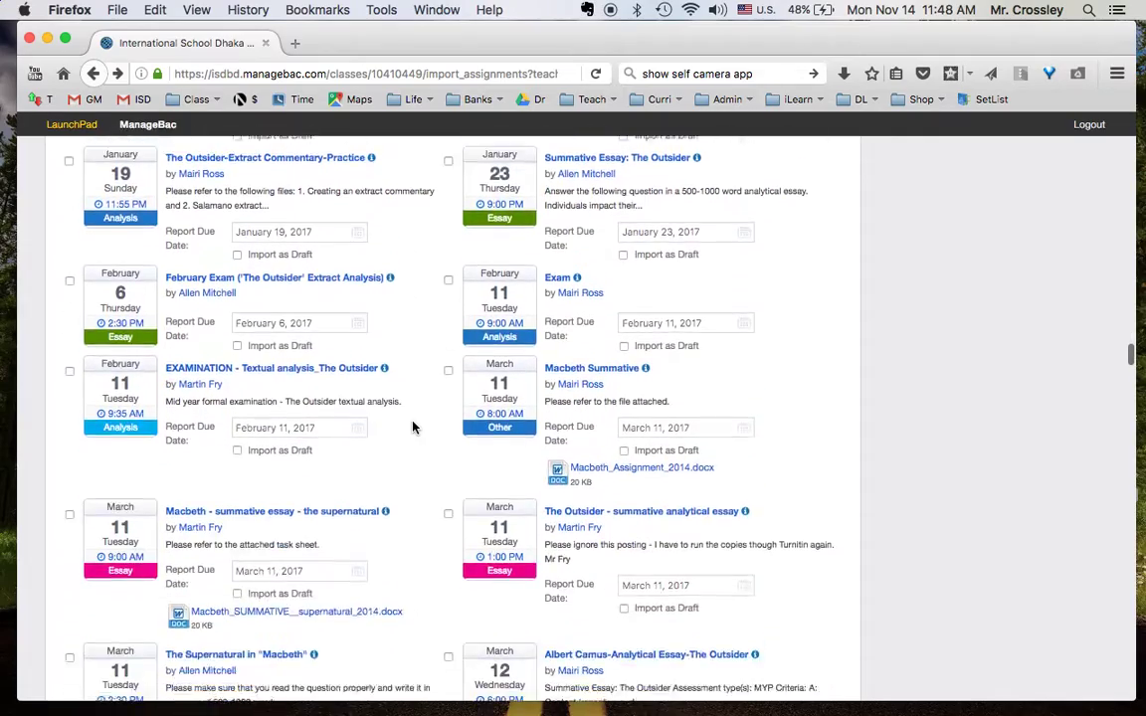
scroll(413, 428, down, 20)
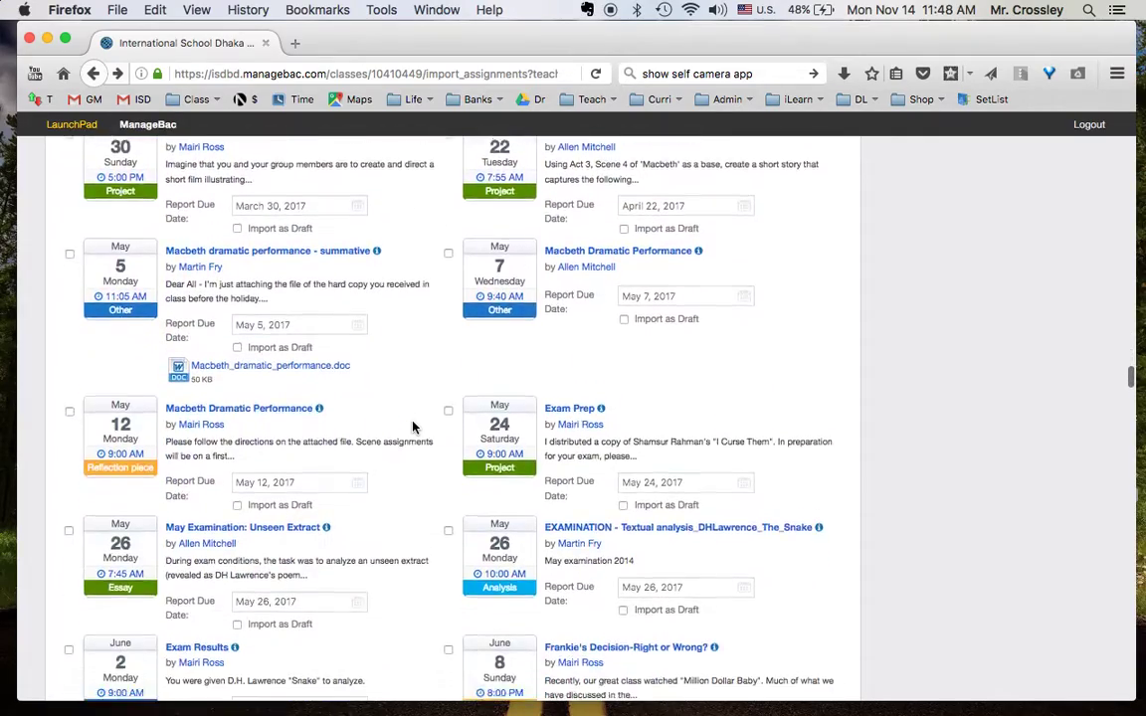
scroll(414, 428, down, 7)
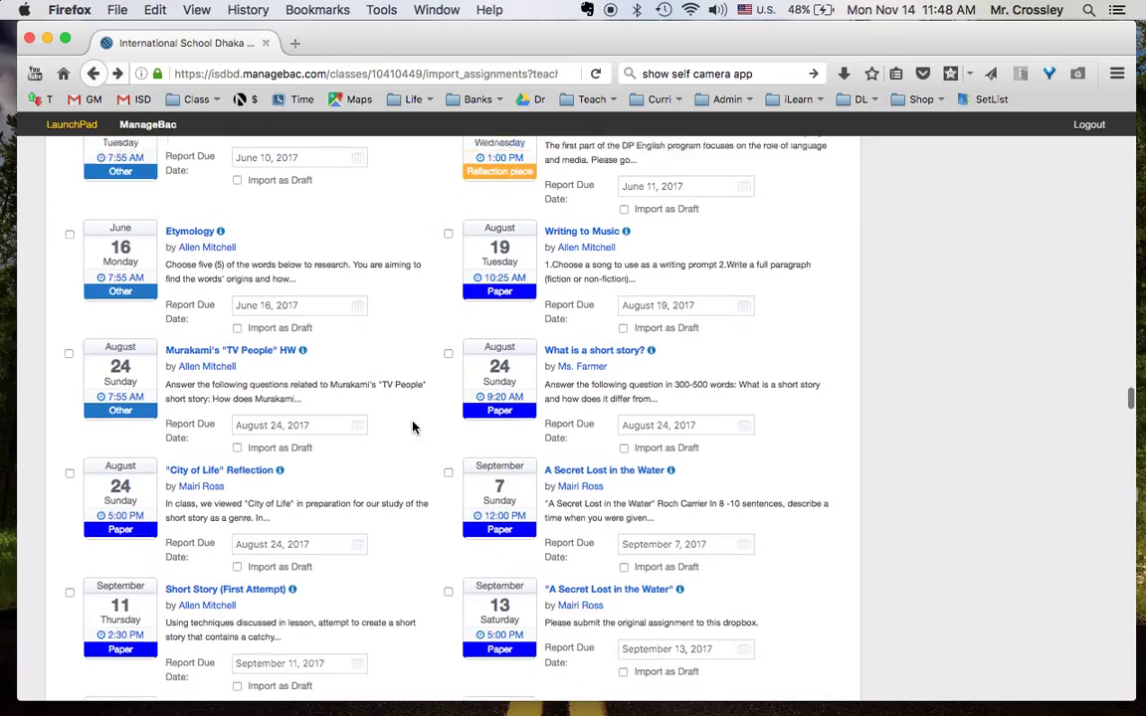
scroll(414, 428, down, 6)
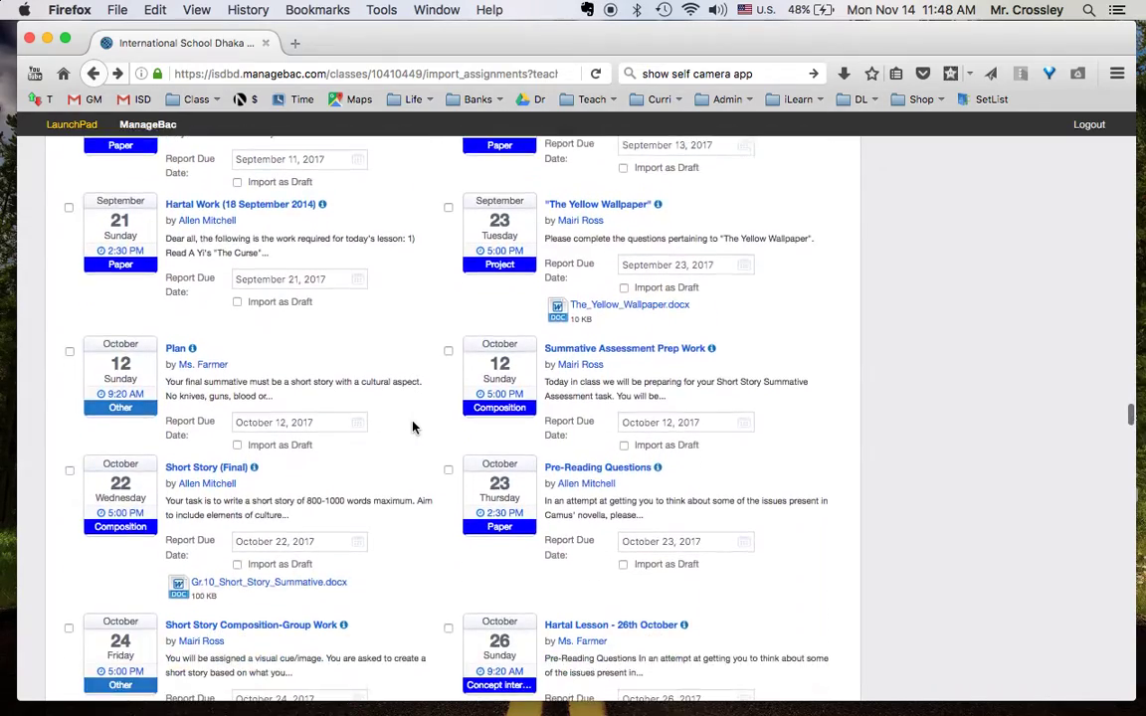
scroll(413, 422, down, 7)
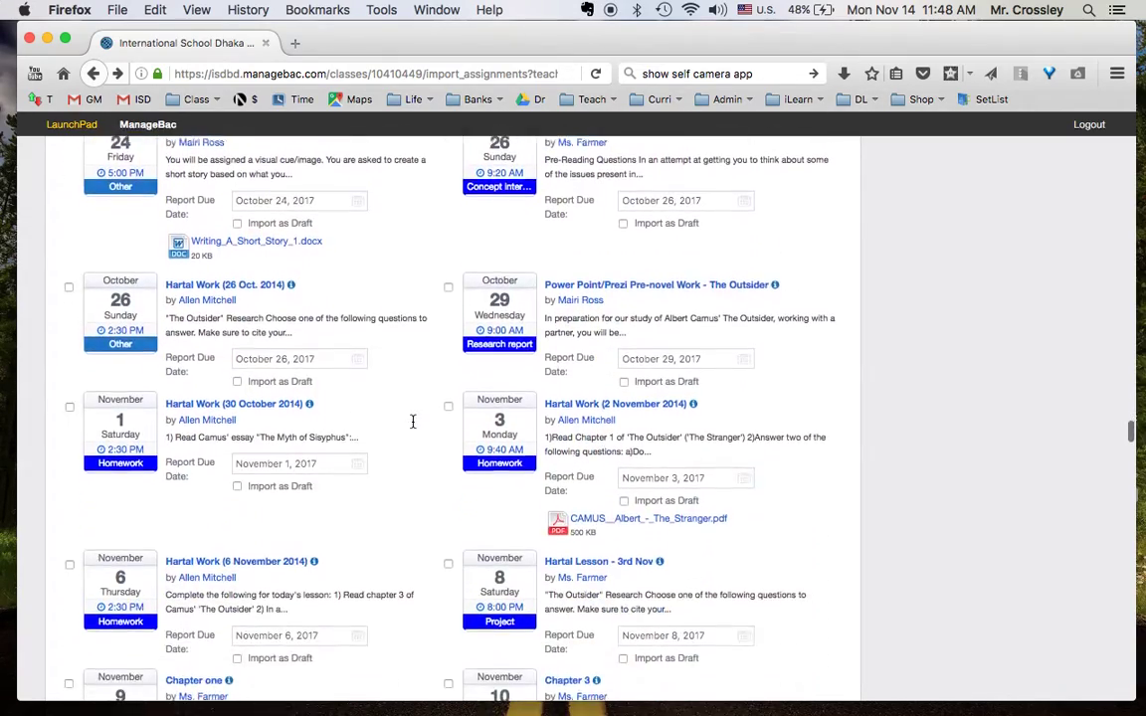
scroll(413, 428, down, 5)
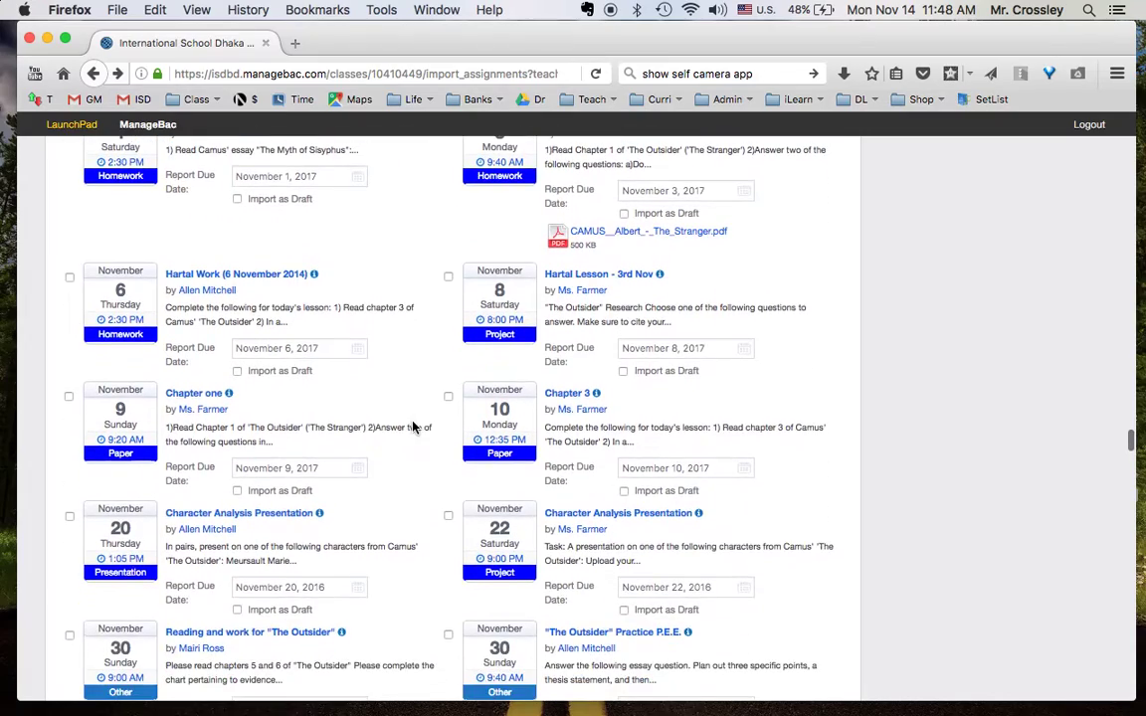
scroll(413, 422, down, 4)
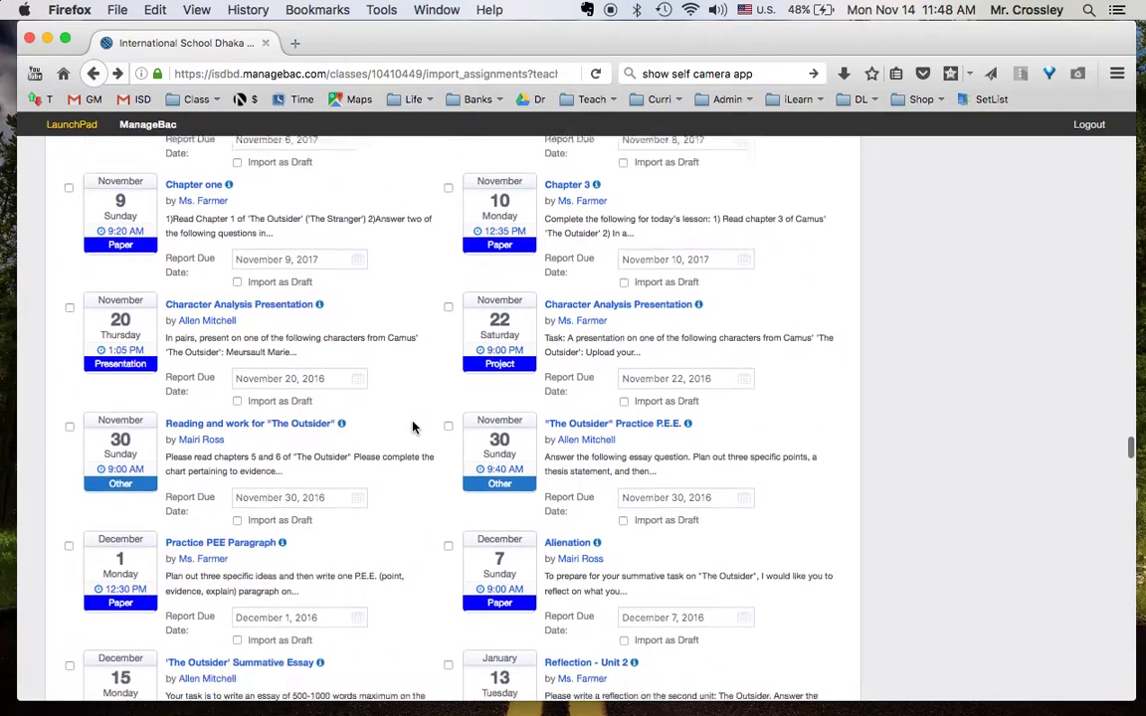
scroll(414, 428, down, 3)
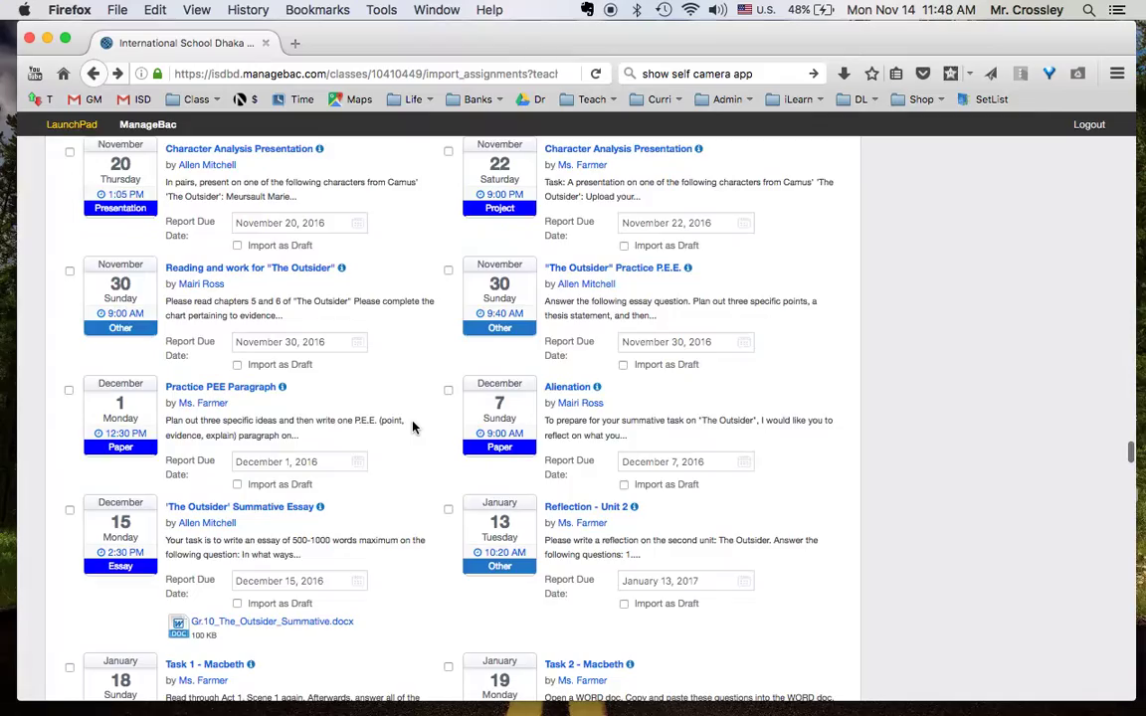
scroll(414, 428, down, 20)
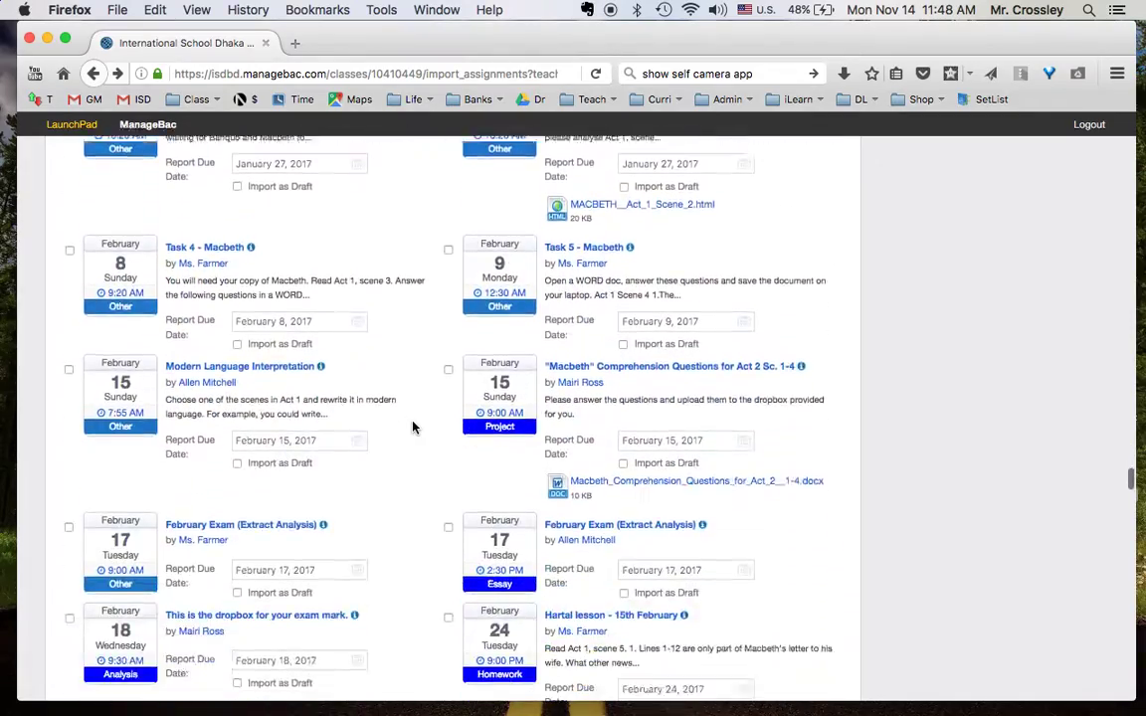
scroll(414, 428, down, 16)
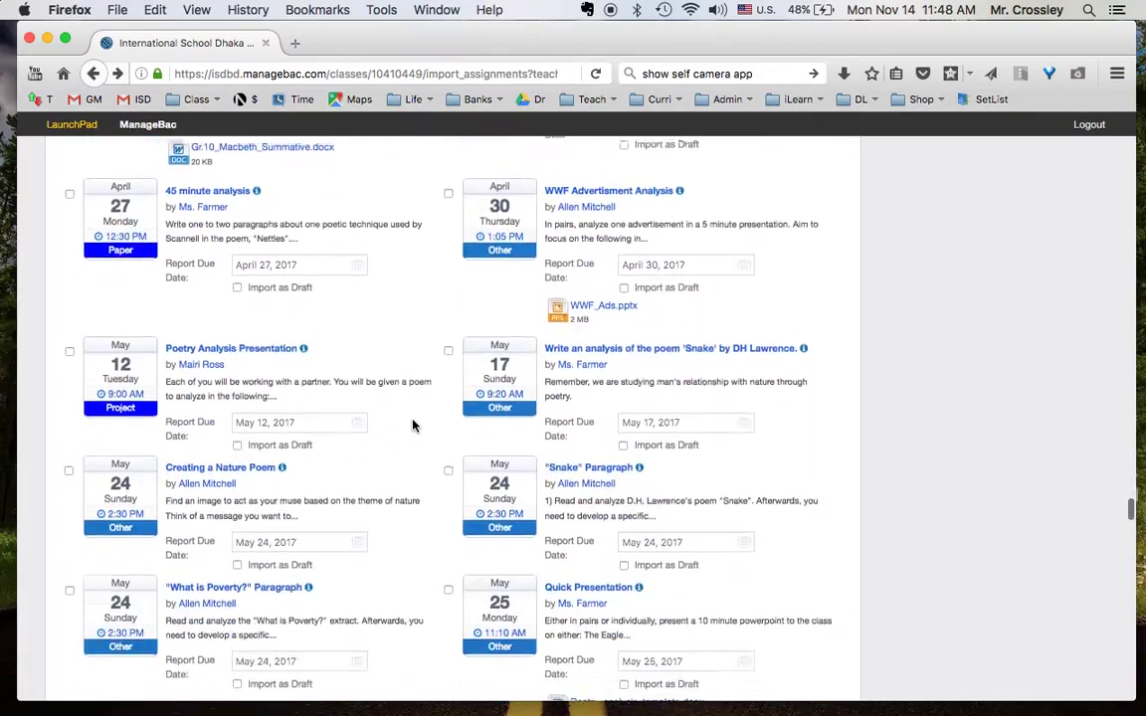
scroll(414, 425, down, 14)
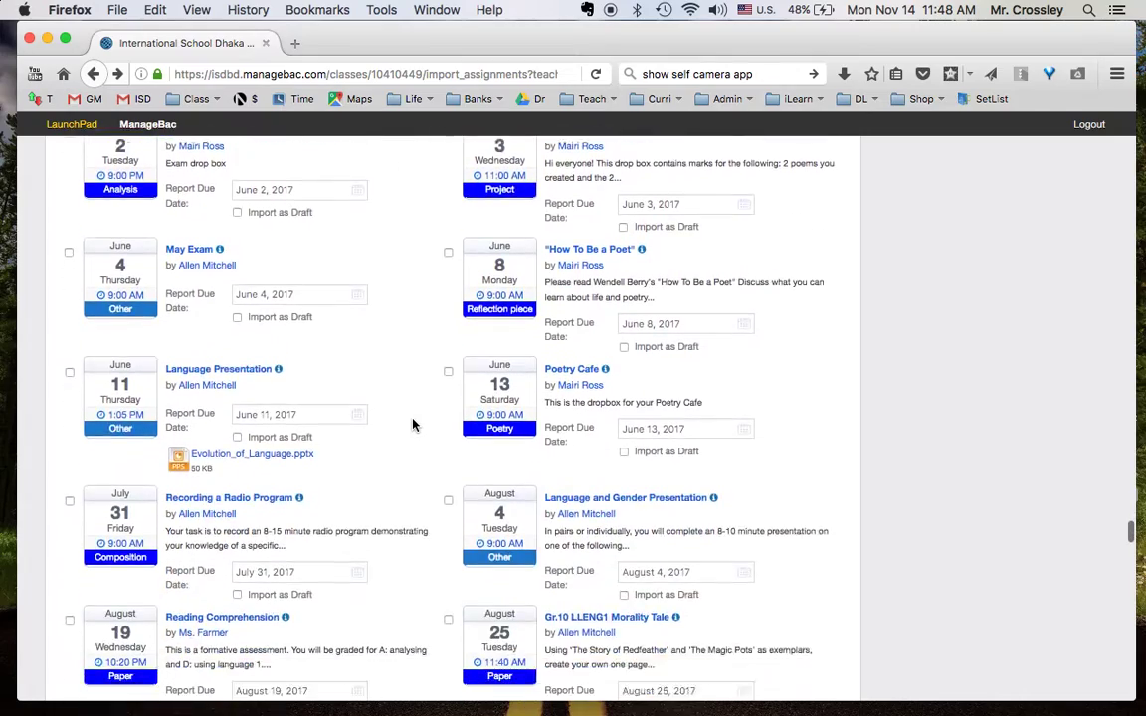
scroll(414, 425, down, 16)
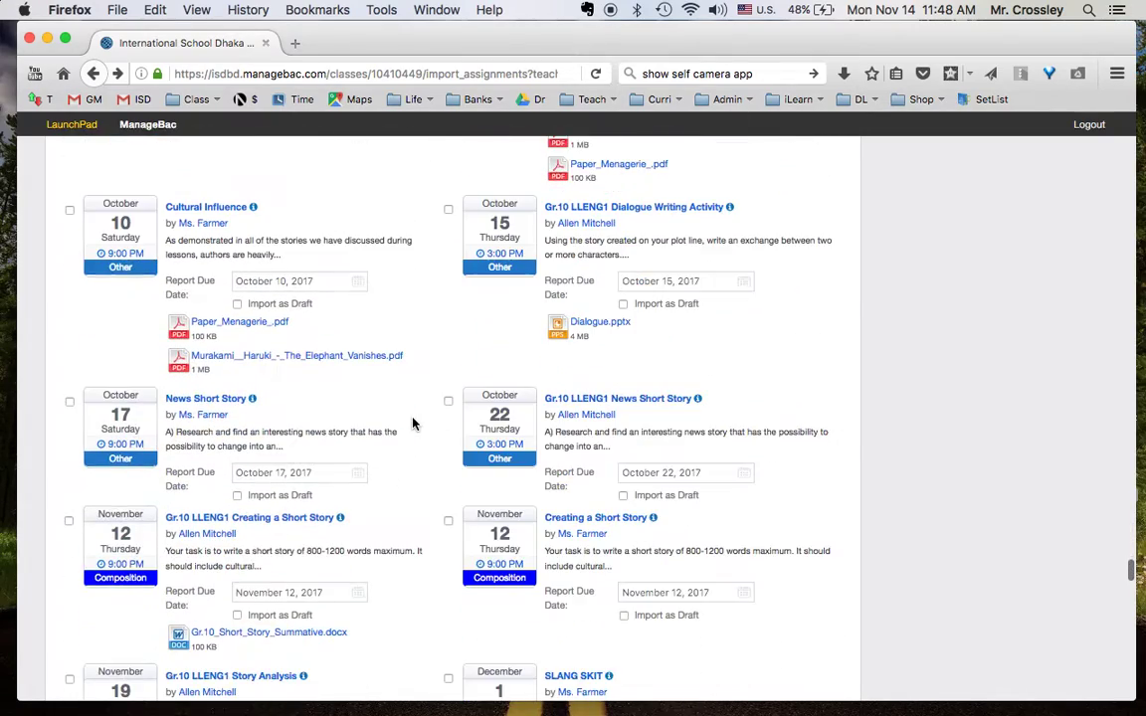
- Examine the slang, skit dialogue, word change and Teen Talk tasks, including their descriptions and attached files
scroll(414, 424, down, 4)
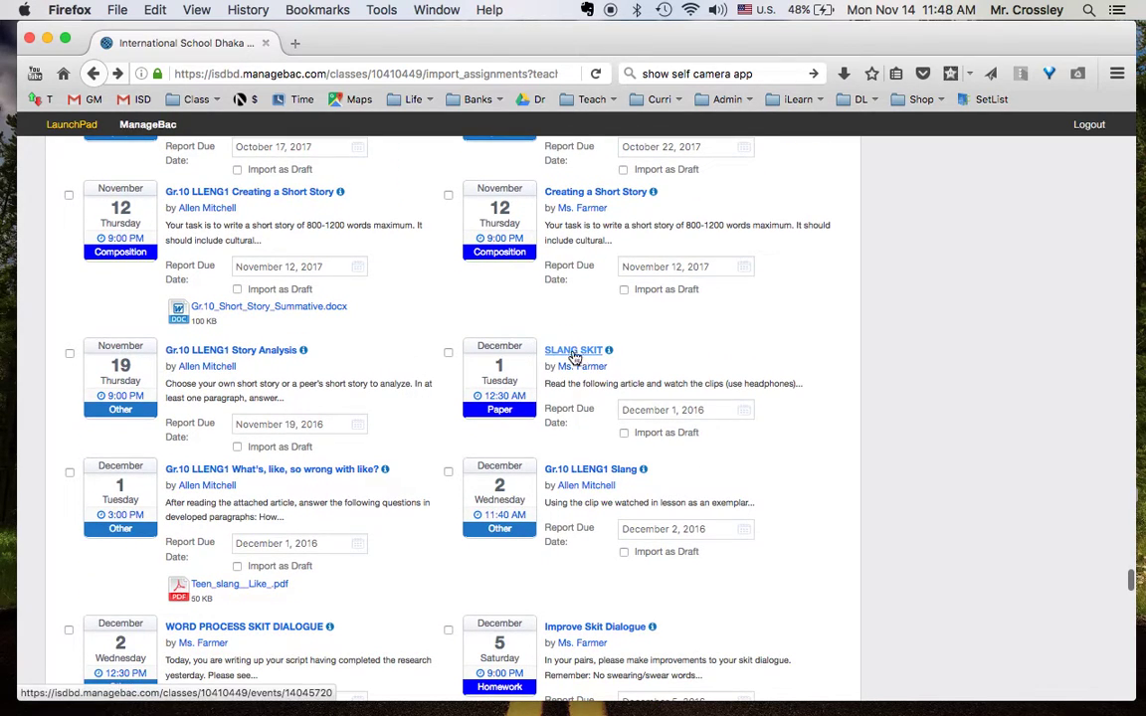
scroll(372, 398, down, 1)
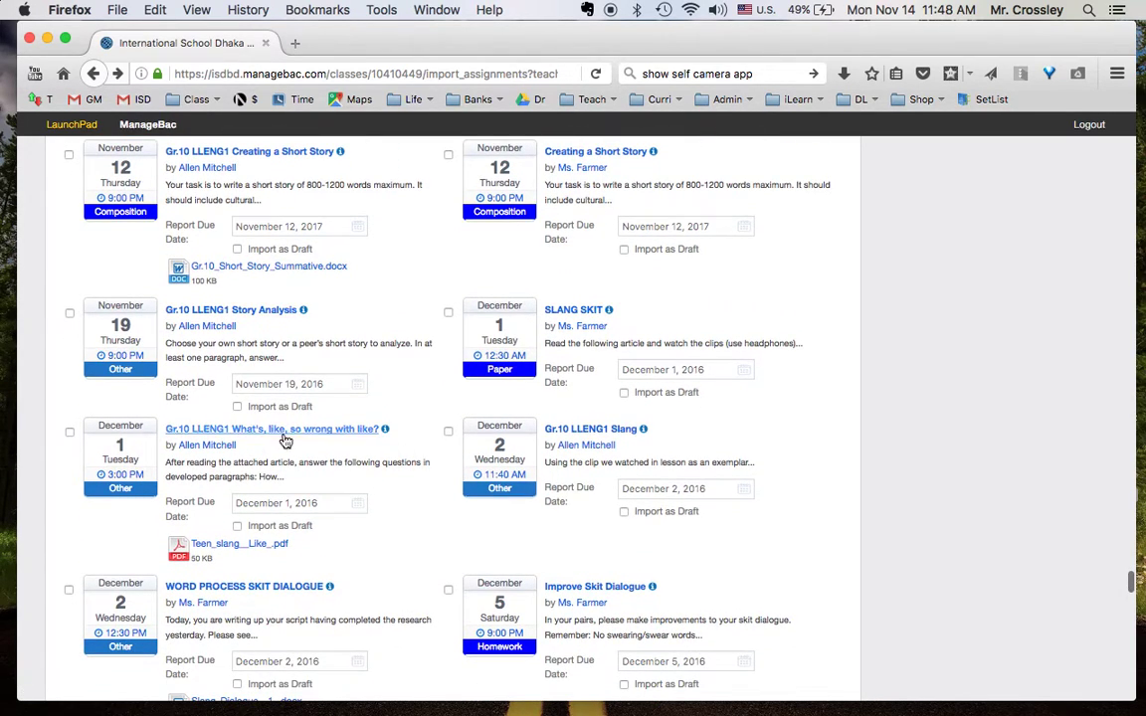
scroll(428, 497, down, 2)
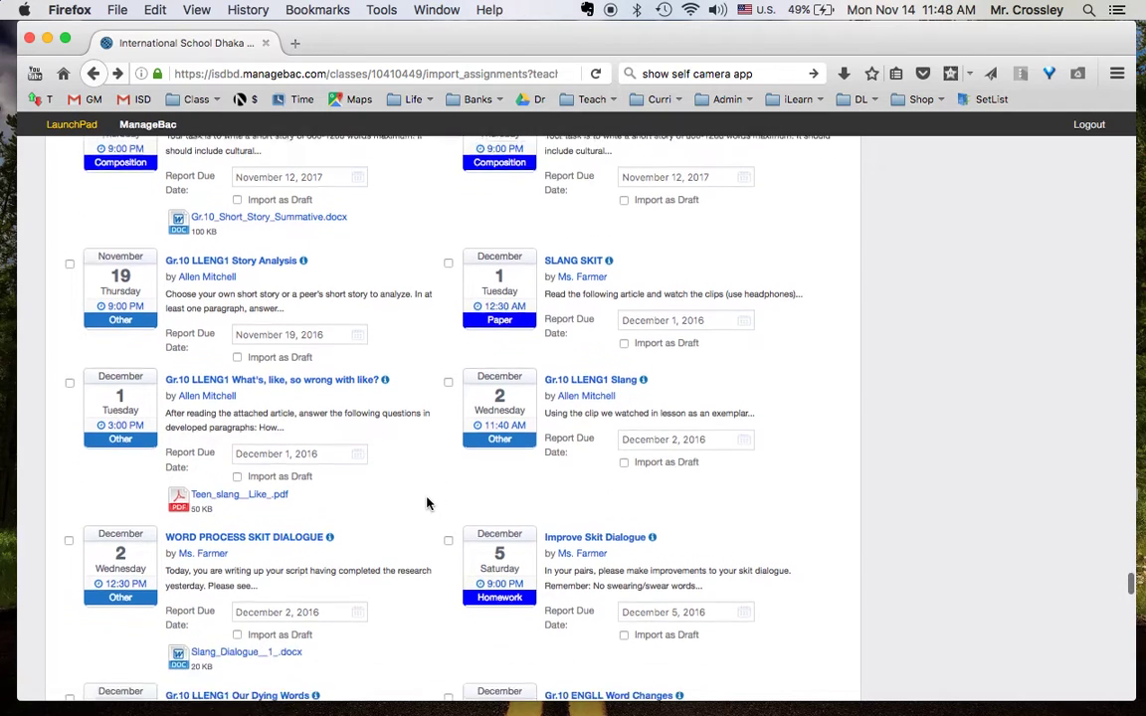
scroll(408, 510, down, 3)
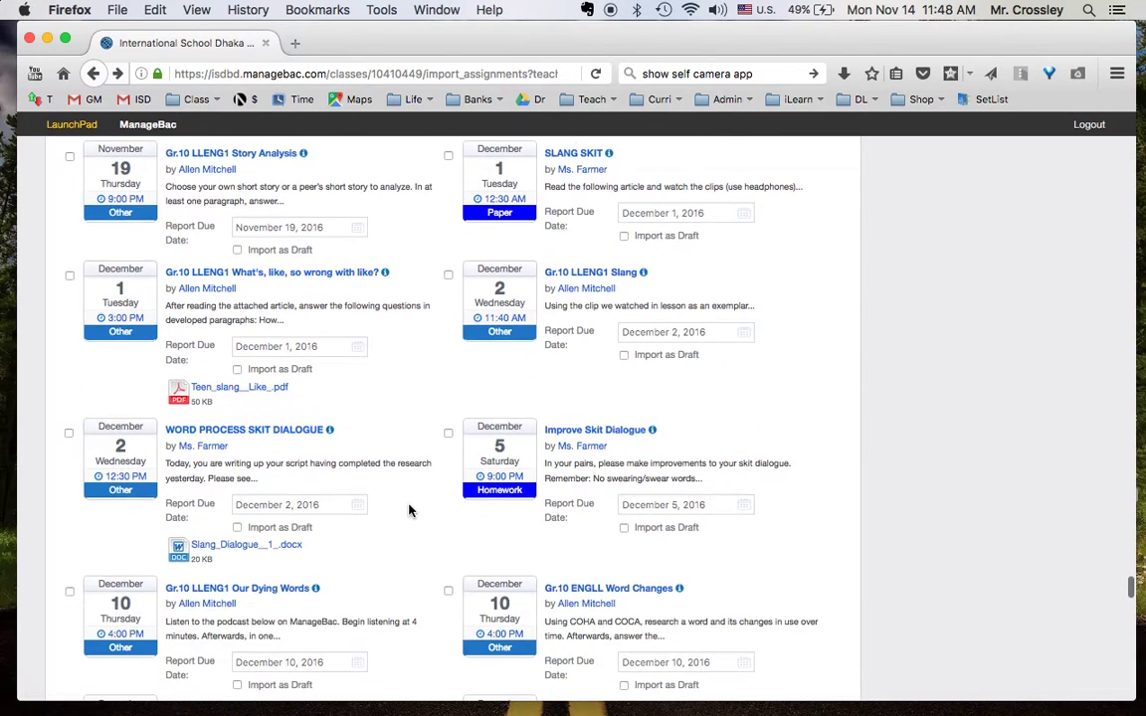
scroll(408, 539, down, 1)
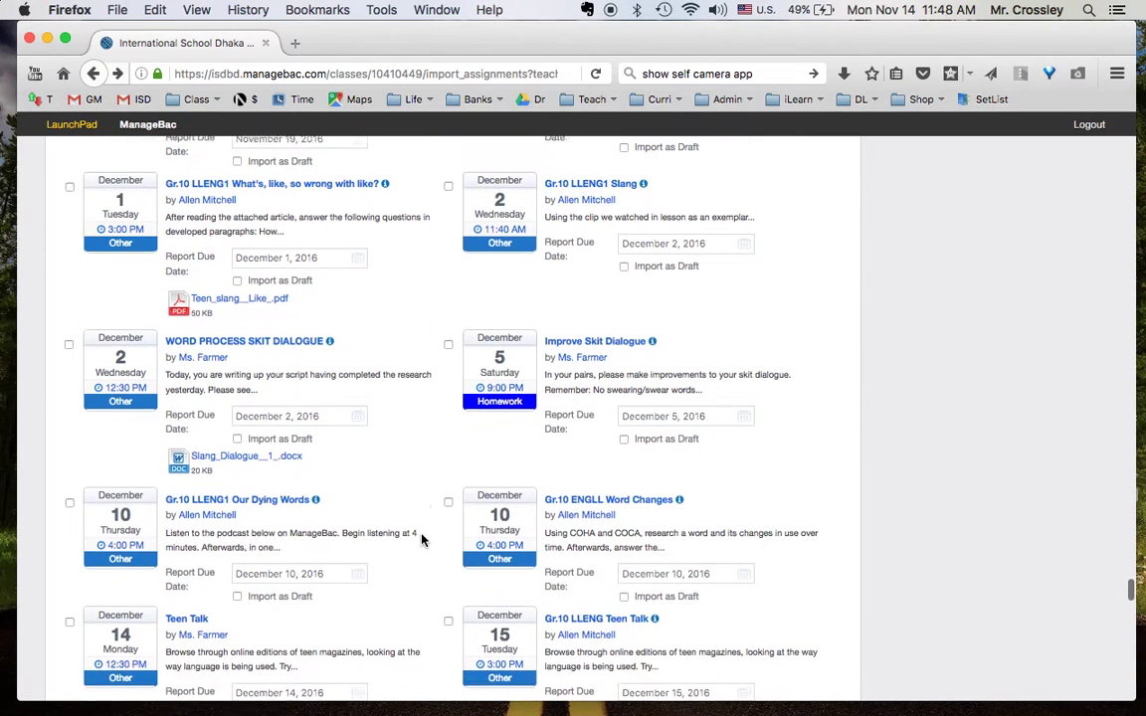
scroll(368, 573, down, 2)
scroll(367, 574, down, 3)
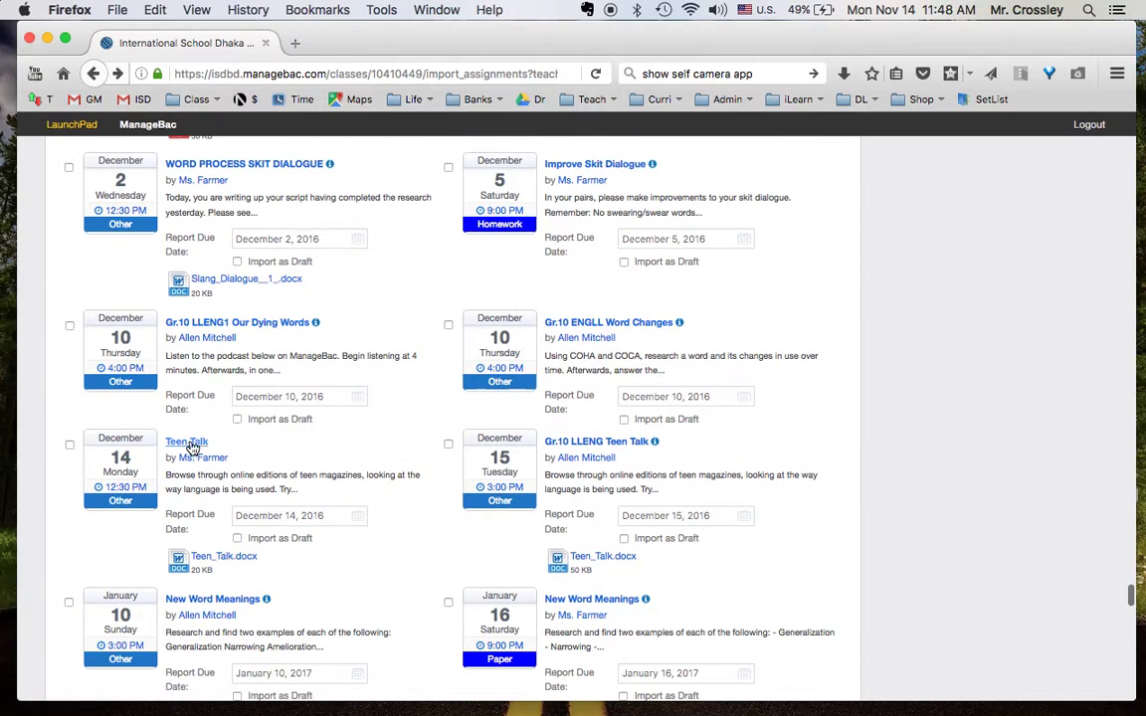
scroll(348, 461, up, 1)
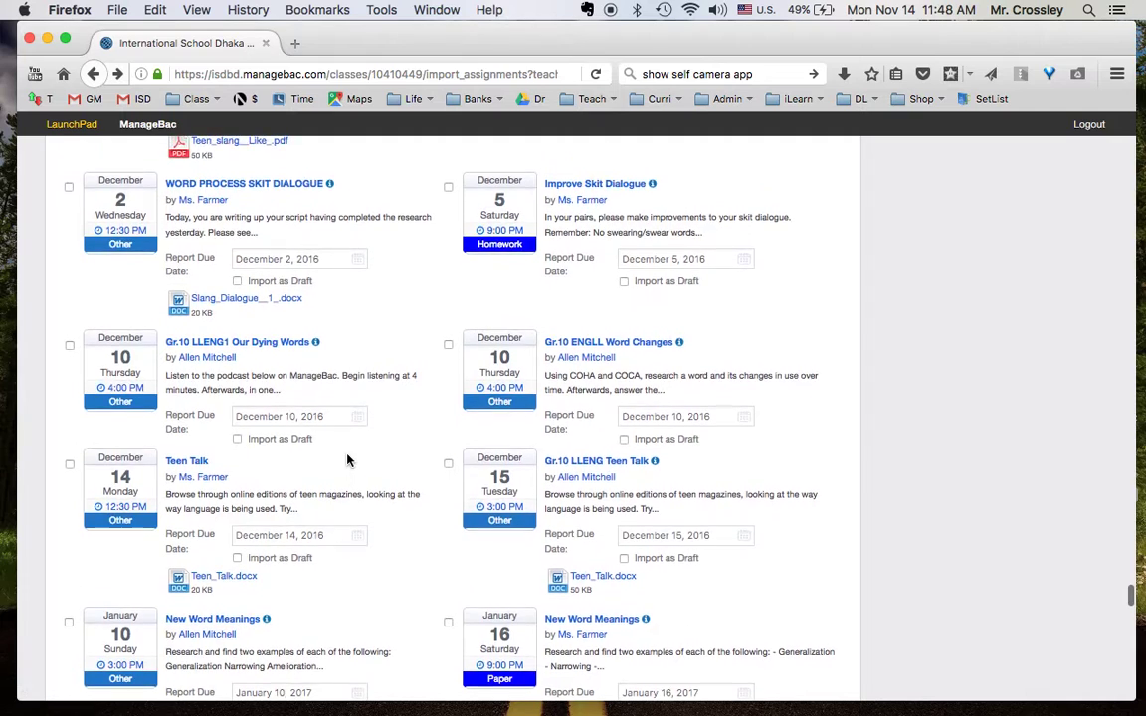
scroll(403, 446, down, 1)
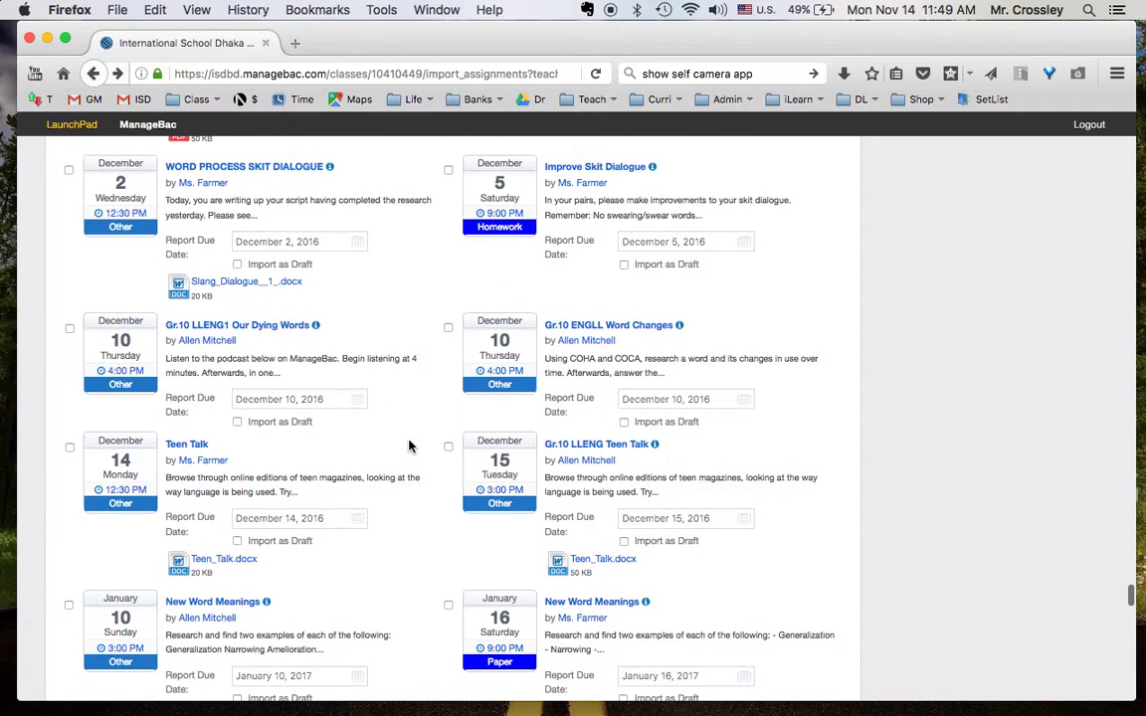
scroll(350, 452, up, 1)
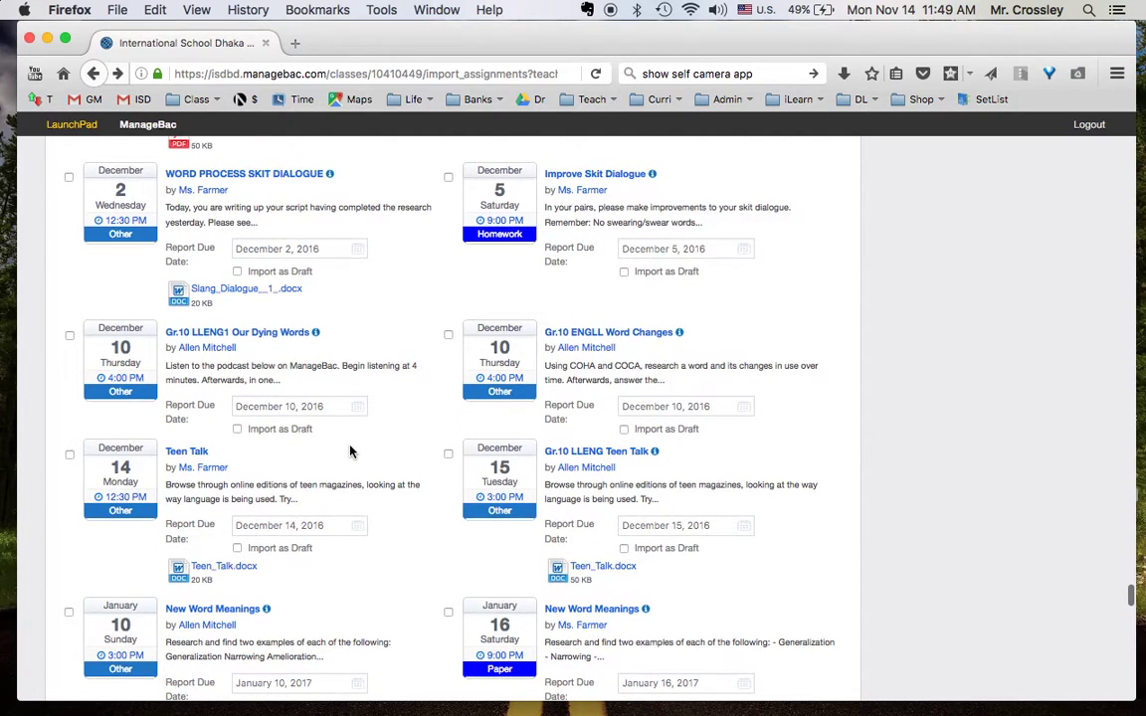
- Select the Our Dying Words, Word Changes, both Teen Talk and both New Word Meanings tasks for import and check the end of the list
scroll(299, 464, down, 1)
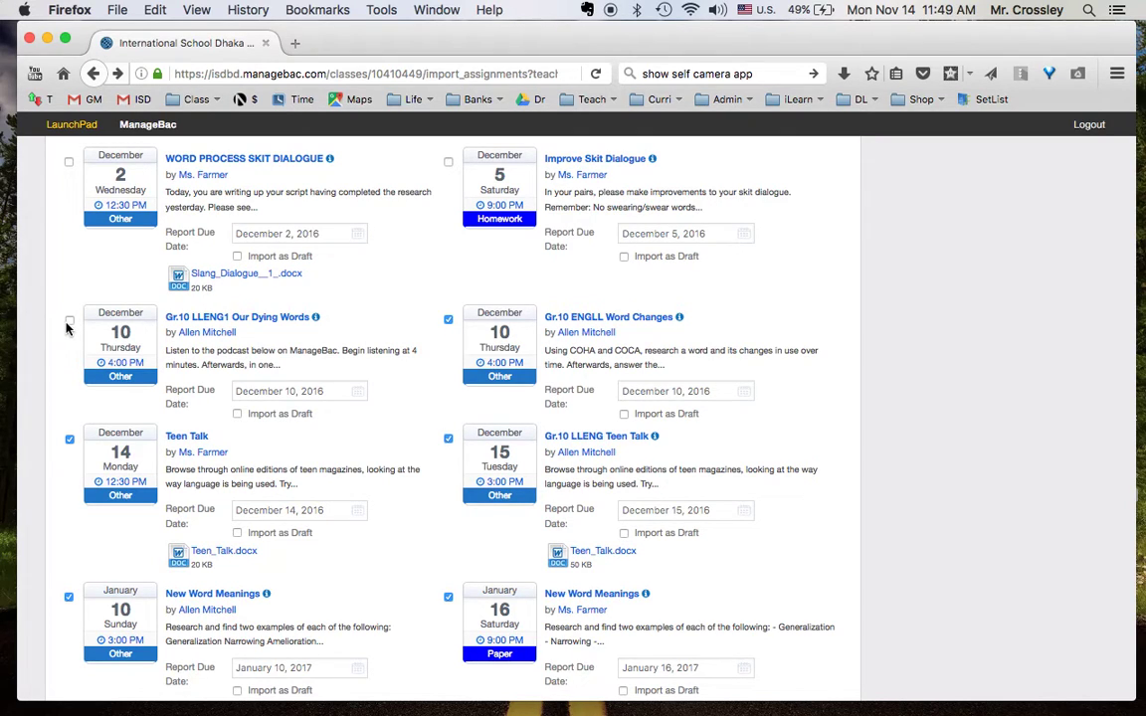
scroll(66, 329, up, 2)
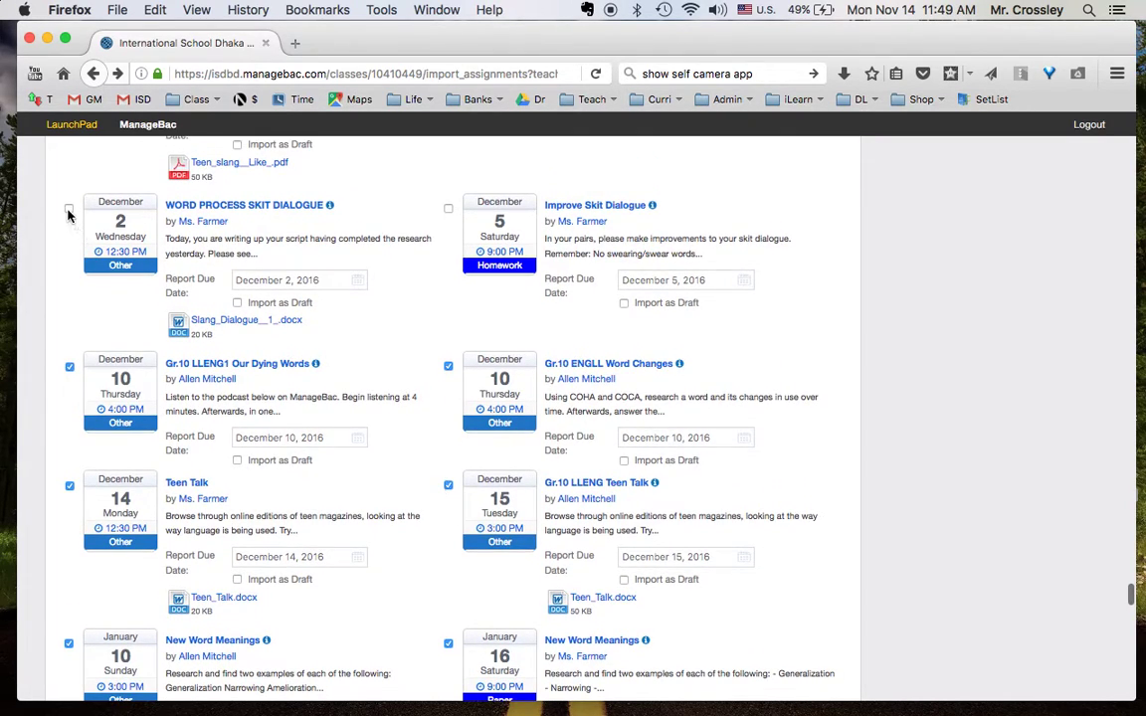
scroll(403, 311, down, 2)
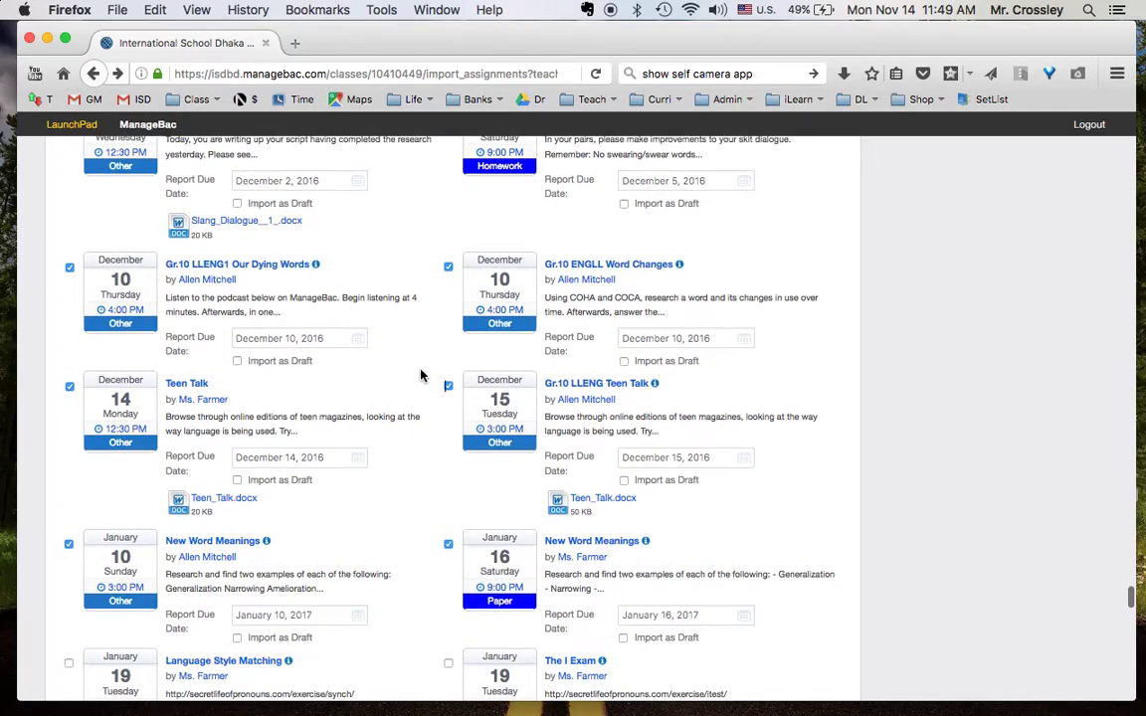
scroll(435, 480, down, 20)
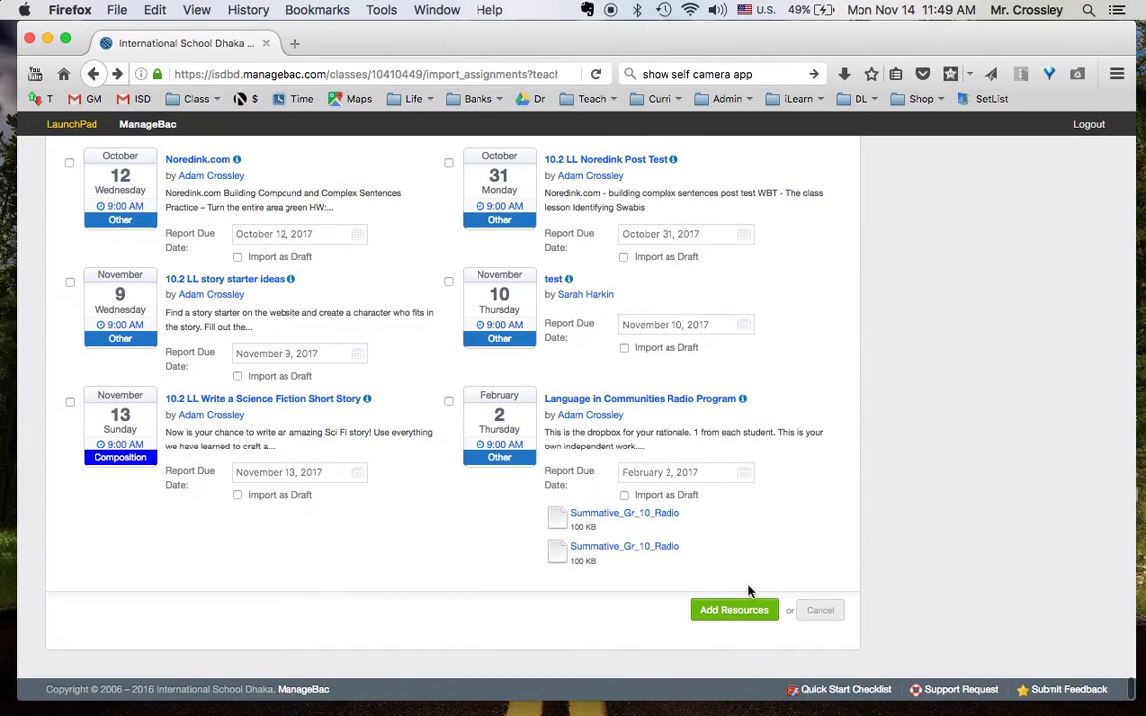
scroll(440, 557, up, 15)
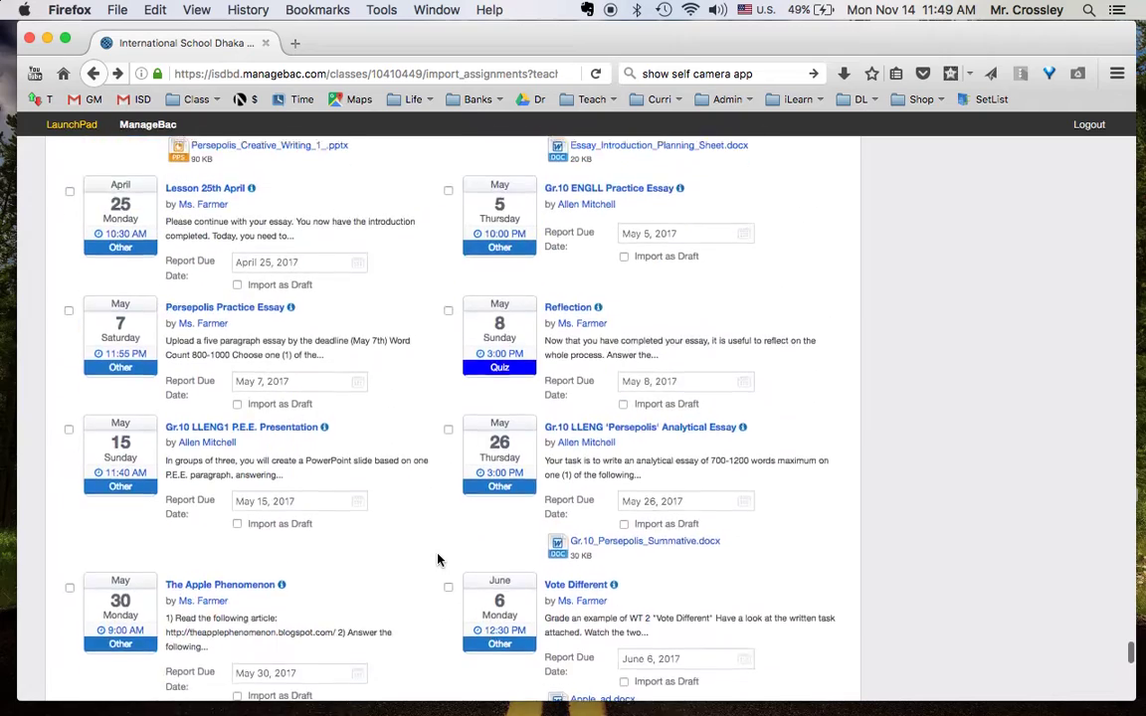
- Take the December 10 Word Changes task out of the import selection and recheck the other December tasks
scroll(438, 560, up, 10)
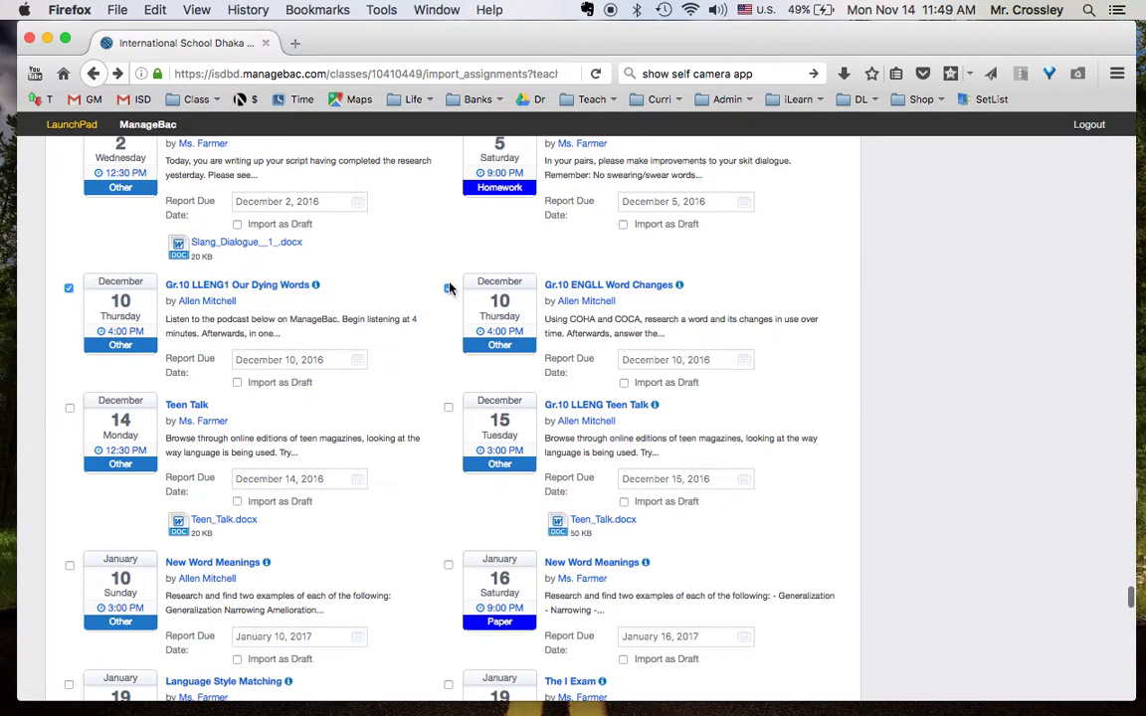
click(448, 289)
scroll(428, 268, up, 3)
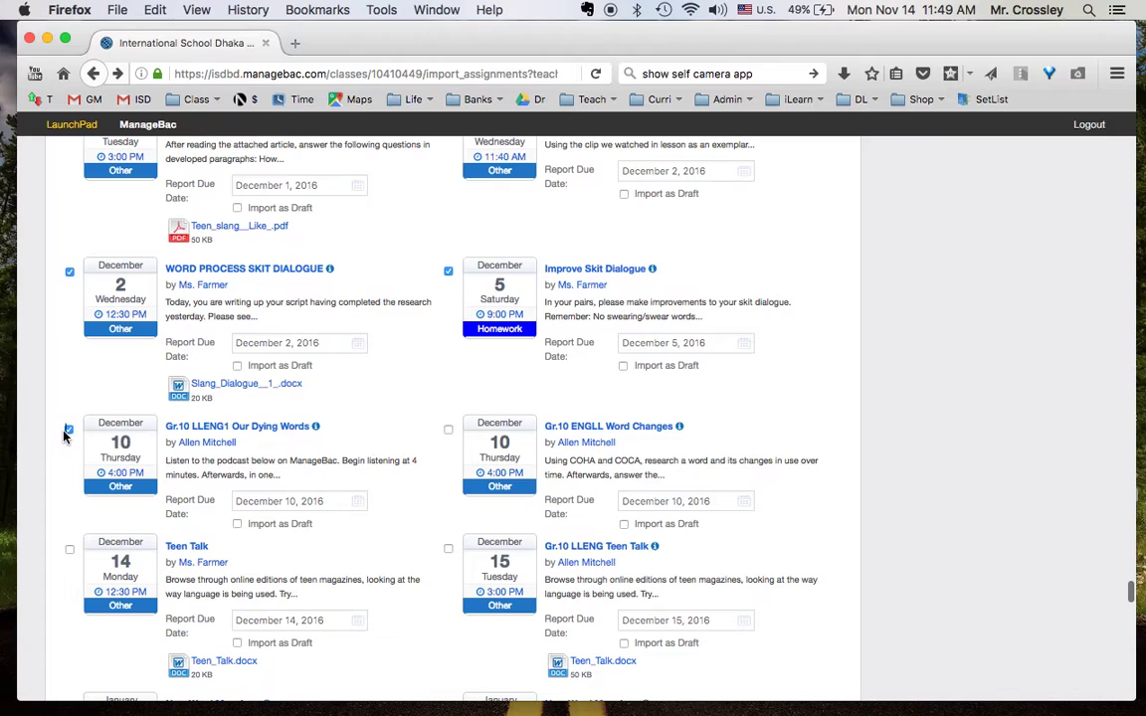
click(69, 272)
scroll(435, 277, down, 6)
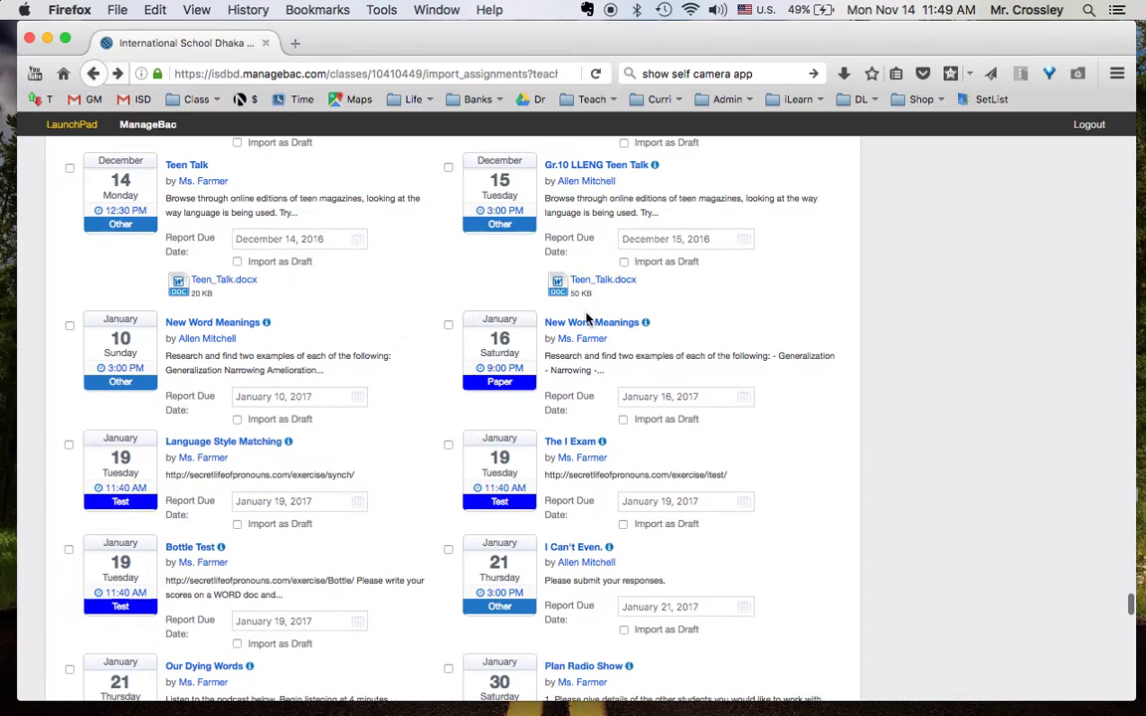
- Read the full description of the January 16 New Word Meanings task and select it for import as a draft
click(589, 323)
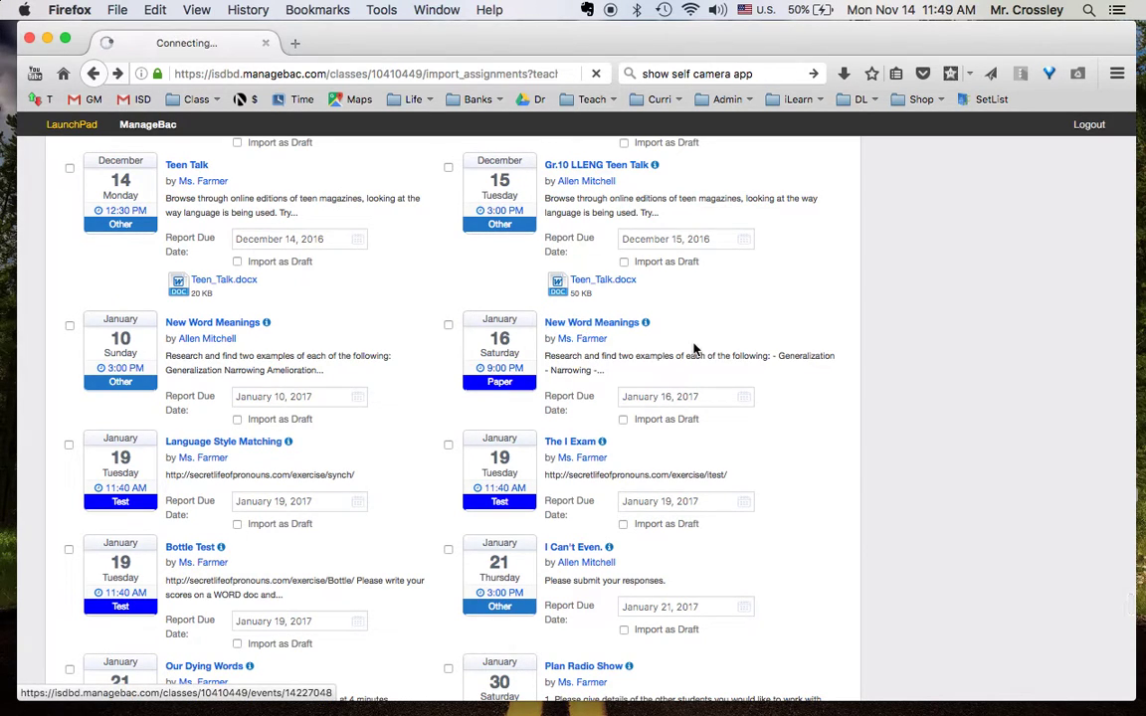
scroll(359, 412, down, 1)
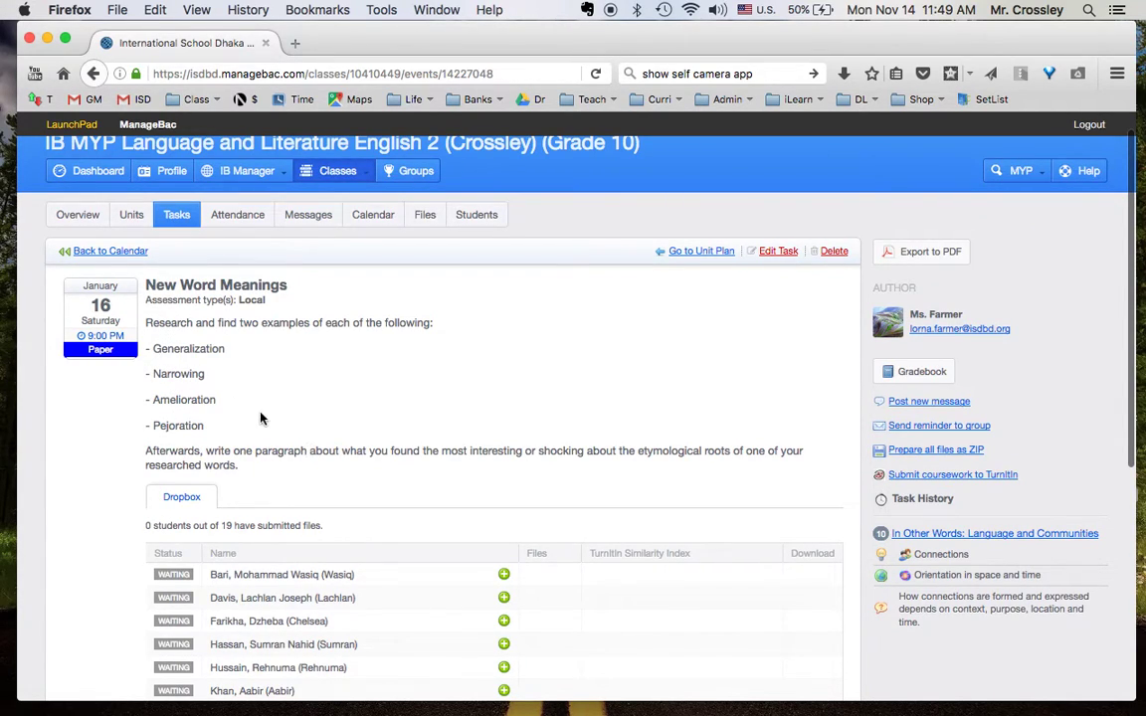
click(93, 74)
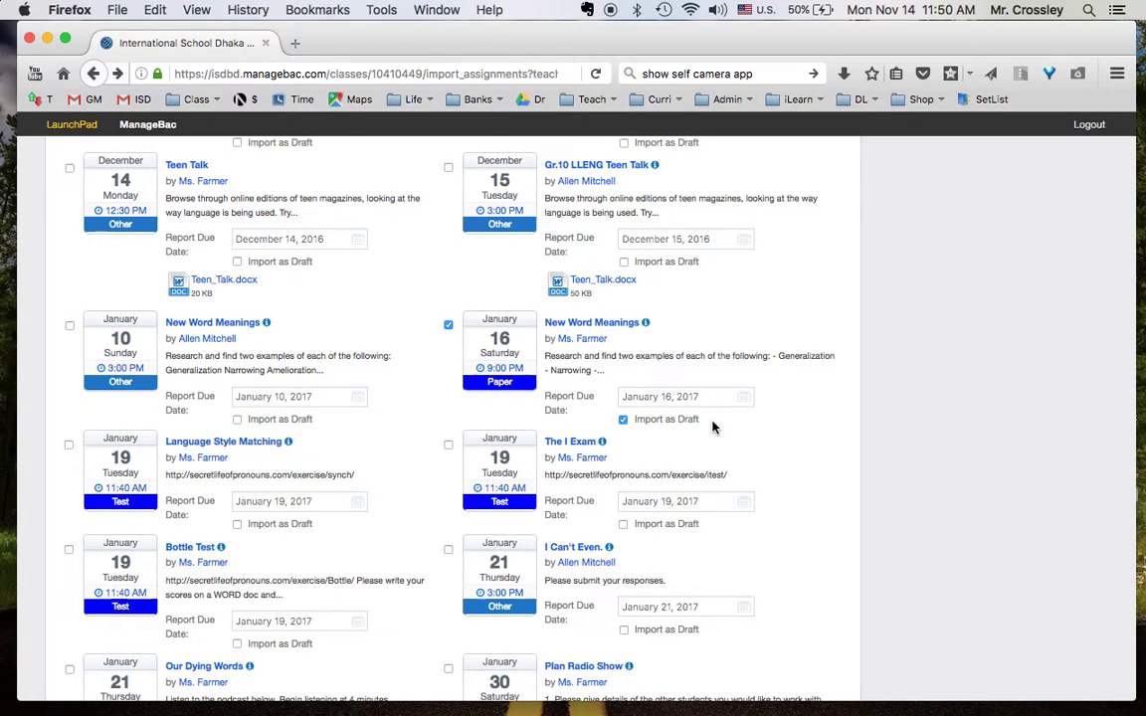
- Import the selected resources into the class
scroll(712, 427, down, 1)
scroll(712, 427, down, 15)
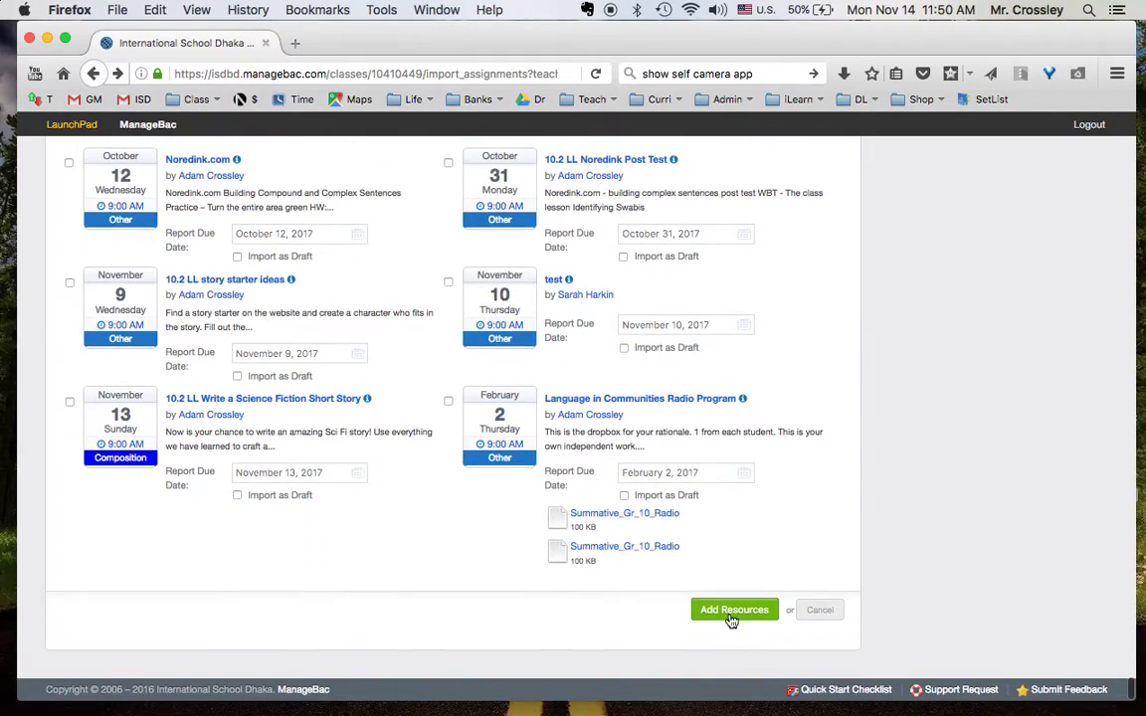
click(732, 613)
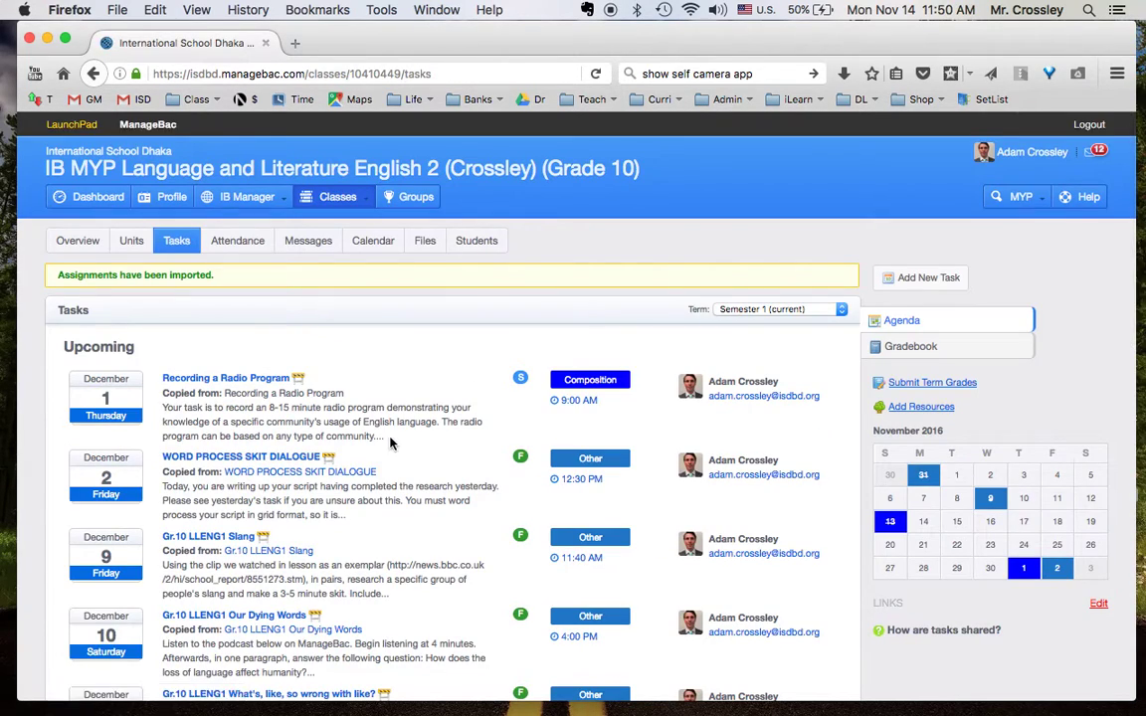
- Review the imported December tasks and the completed tasks in the class's Semester 1 task list
scroll(390, 443, down, 6)
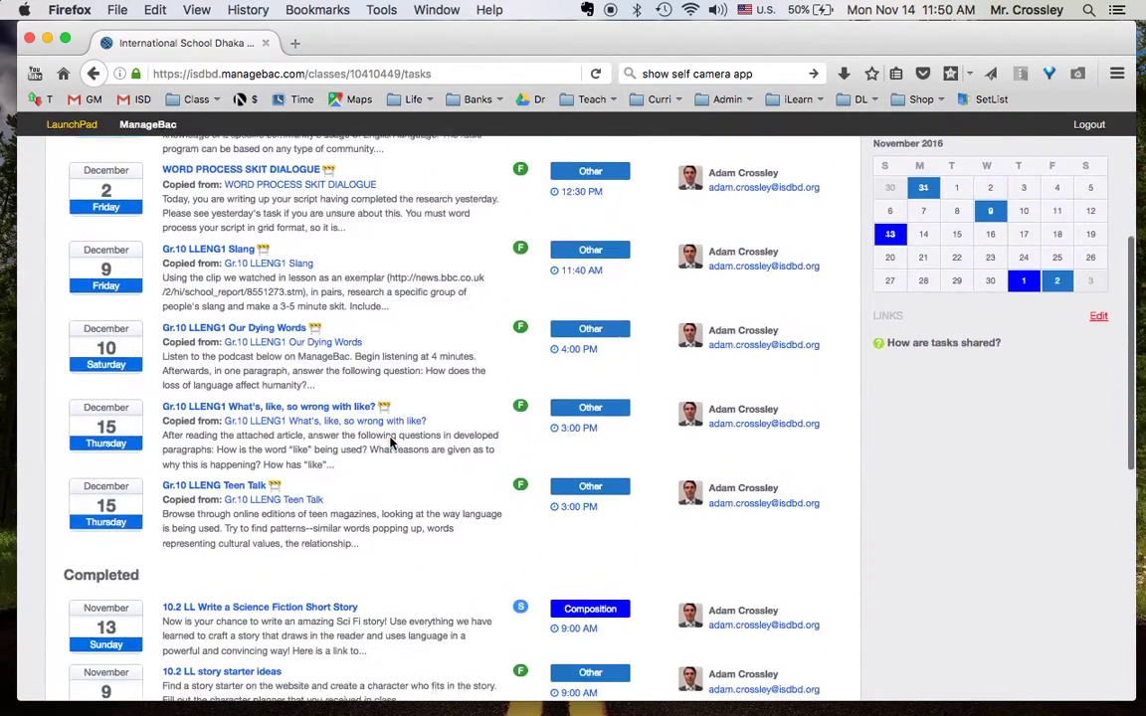
scroll(390, 444, up, 2)
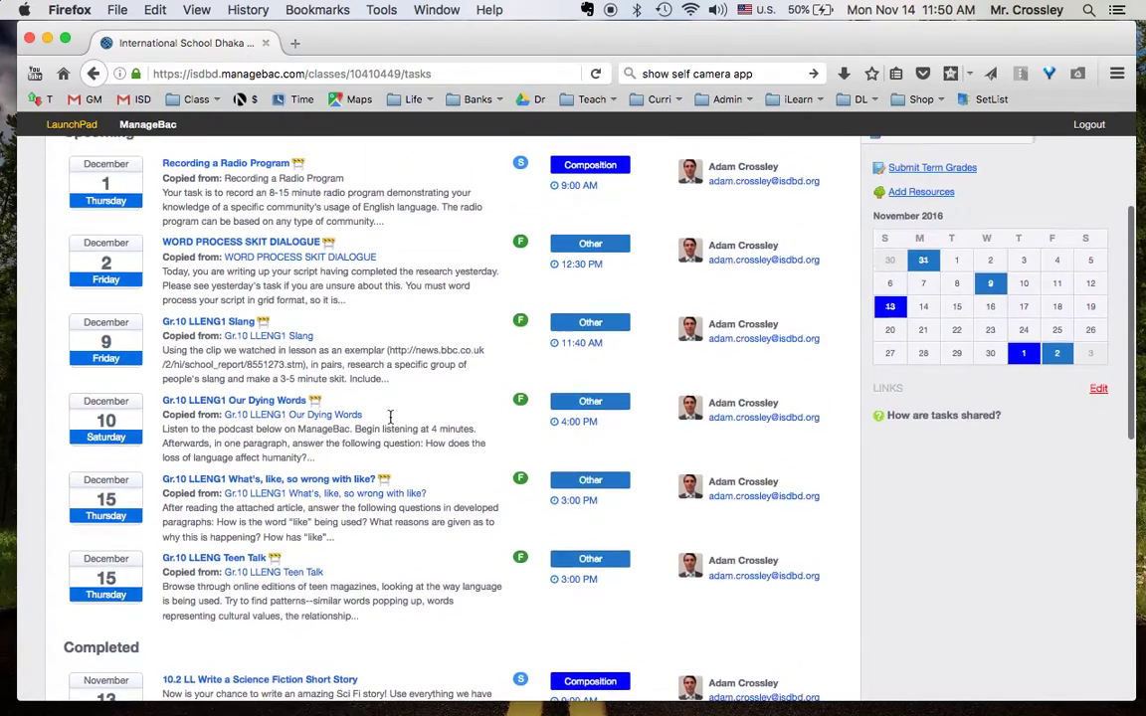
scroll(391, 416, up, 2)
scroll(390, 420, down, 3)
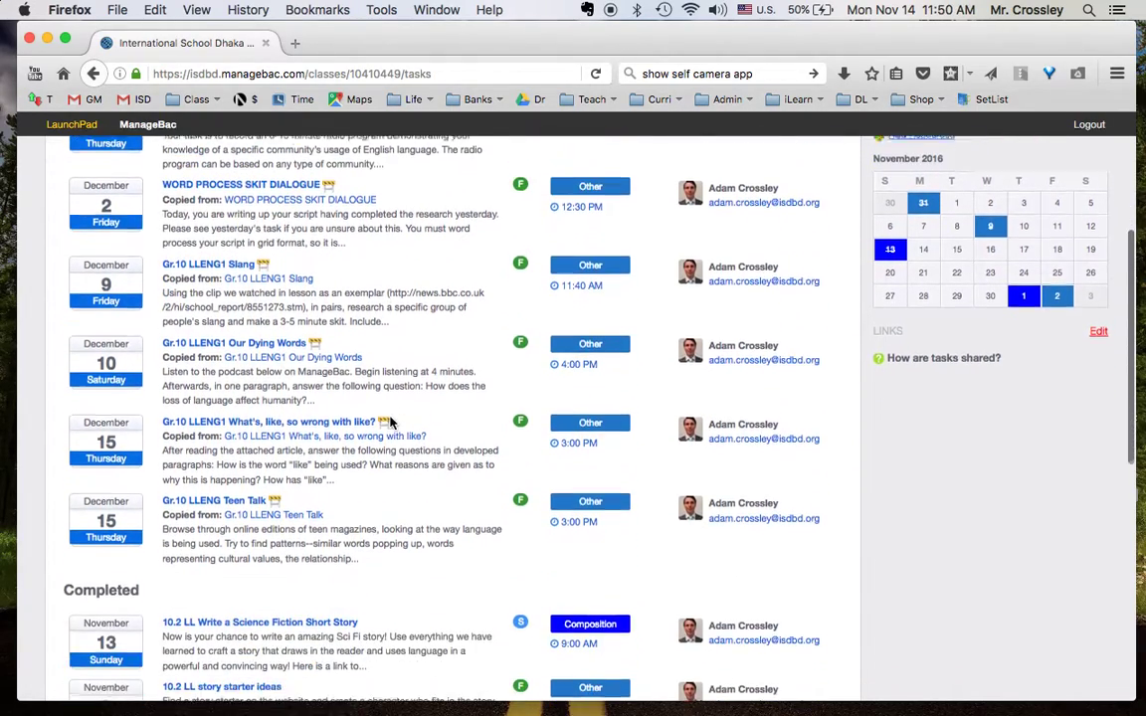
scroll(388, 438, down, 1)
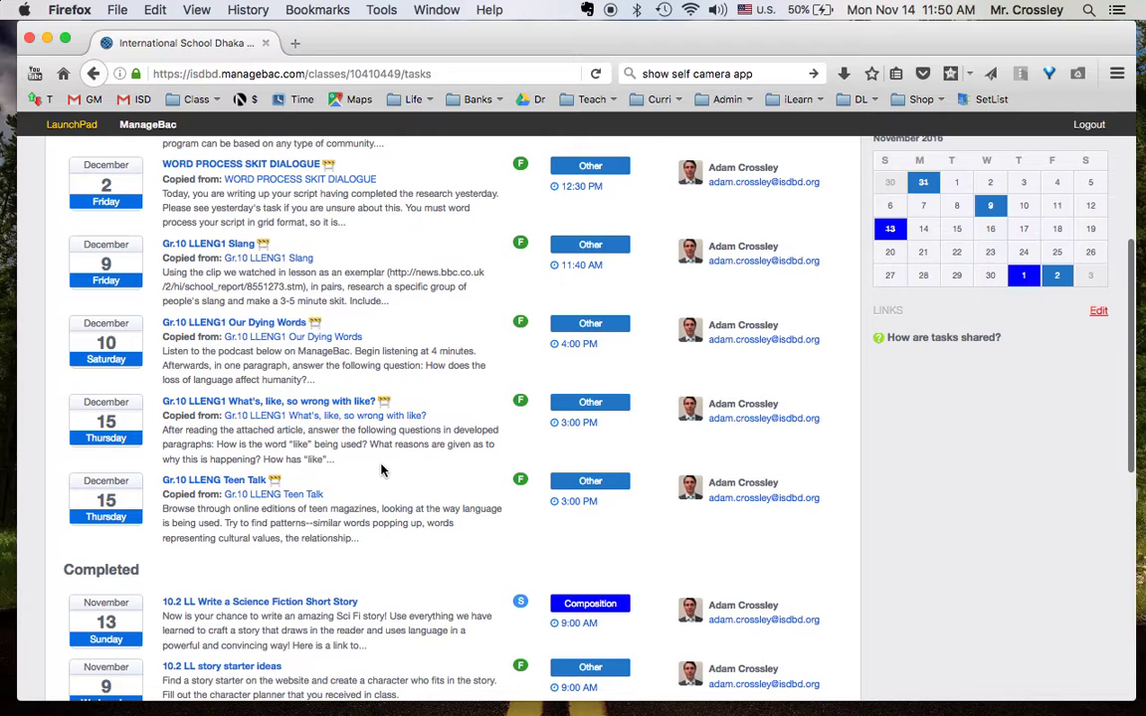
scroll(381, 469, up, 2)
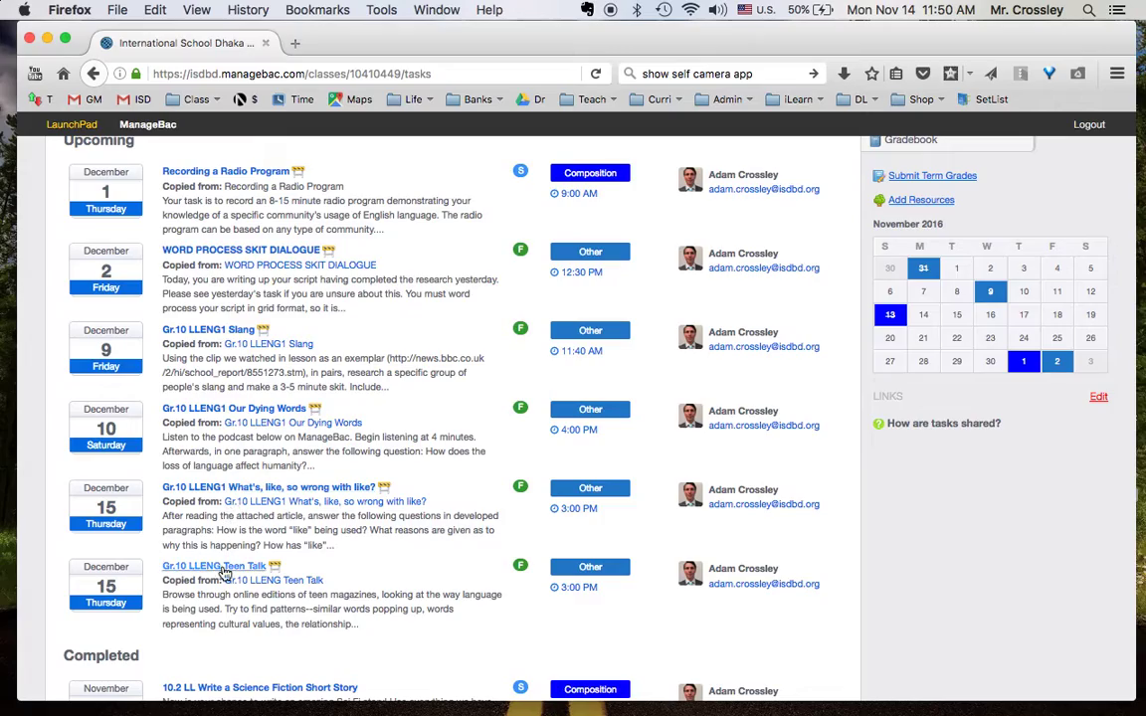
scroll(225, 574, down, 10)
scroll(225, 574, up, 6)
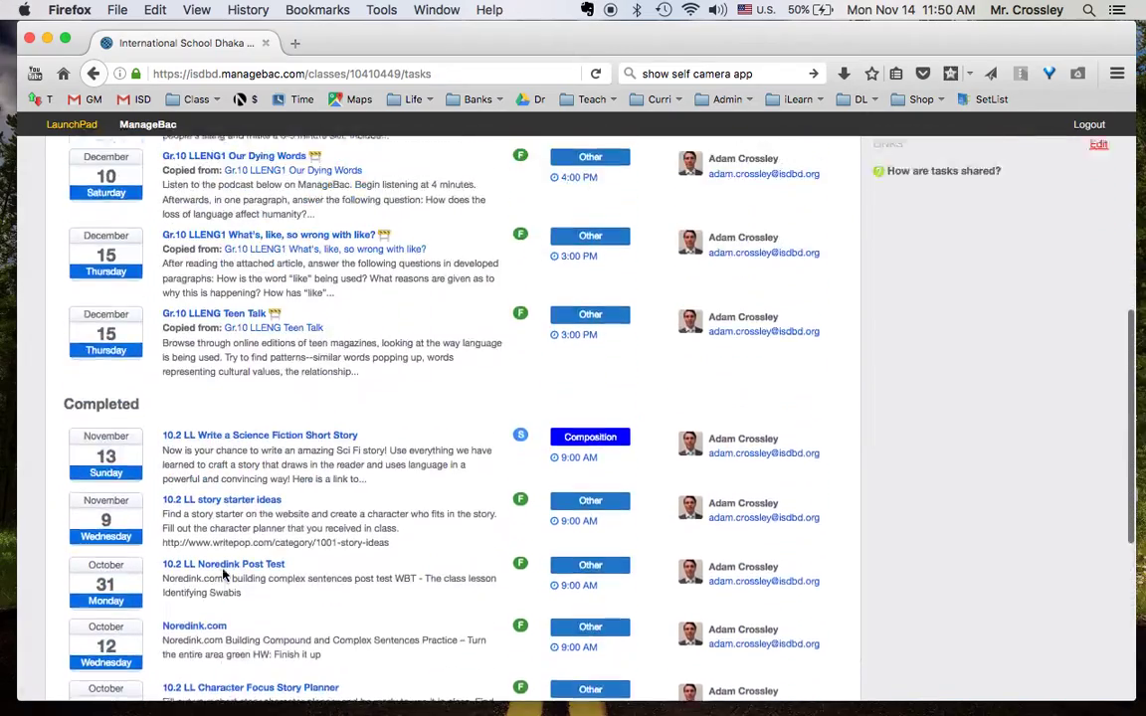
scroll(225, 574, up, 8)
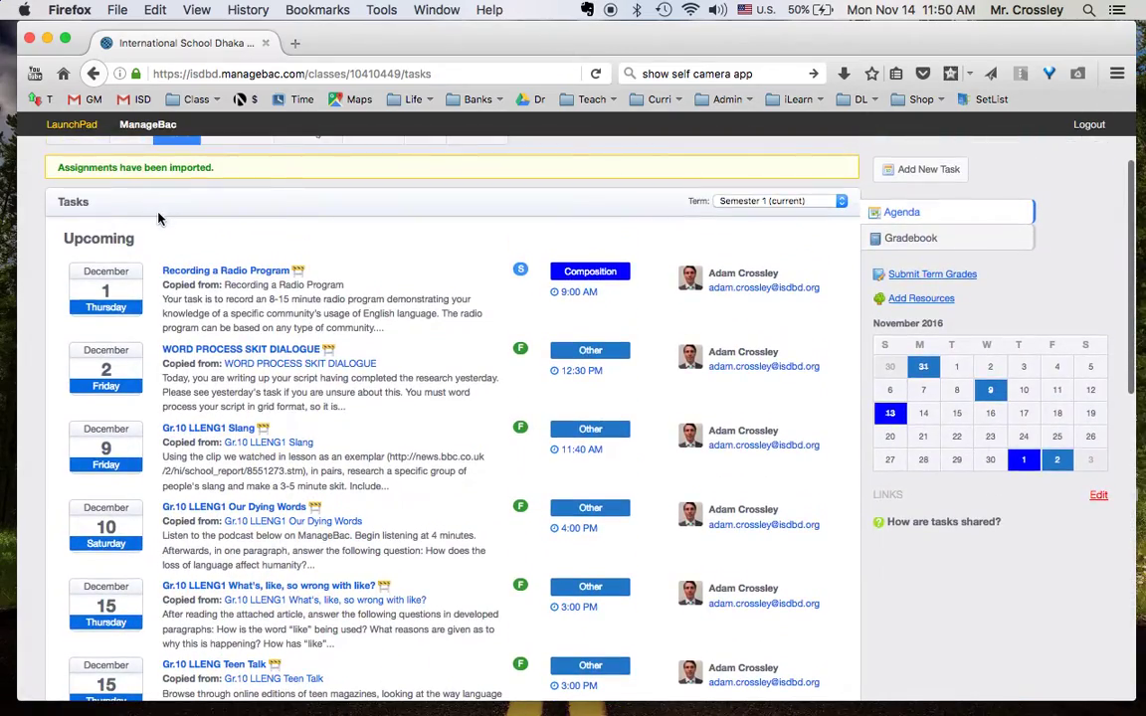
- Show the tasks of Semester 2 in the August 2016 – July 2017 year and look over the upcoming ones
scroll(159, 218, up, 1)
click(779, 211)
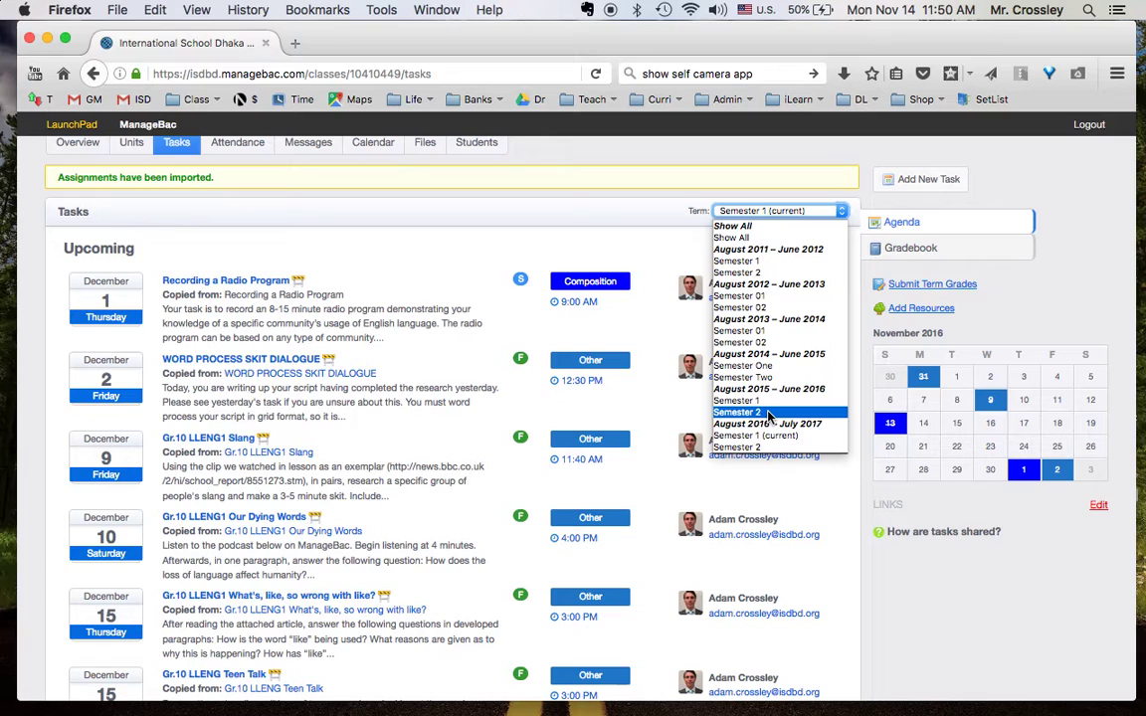
click(768, 450)
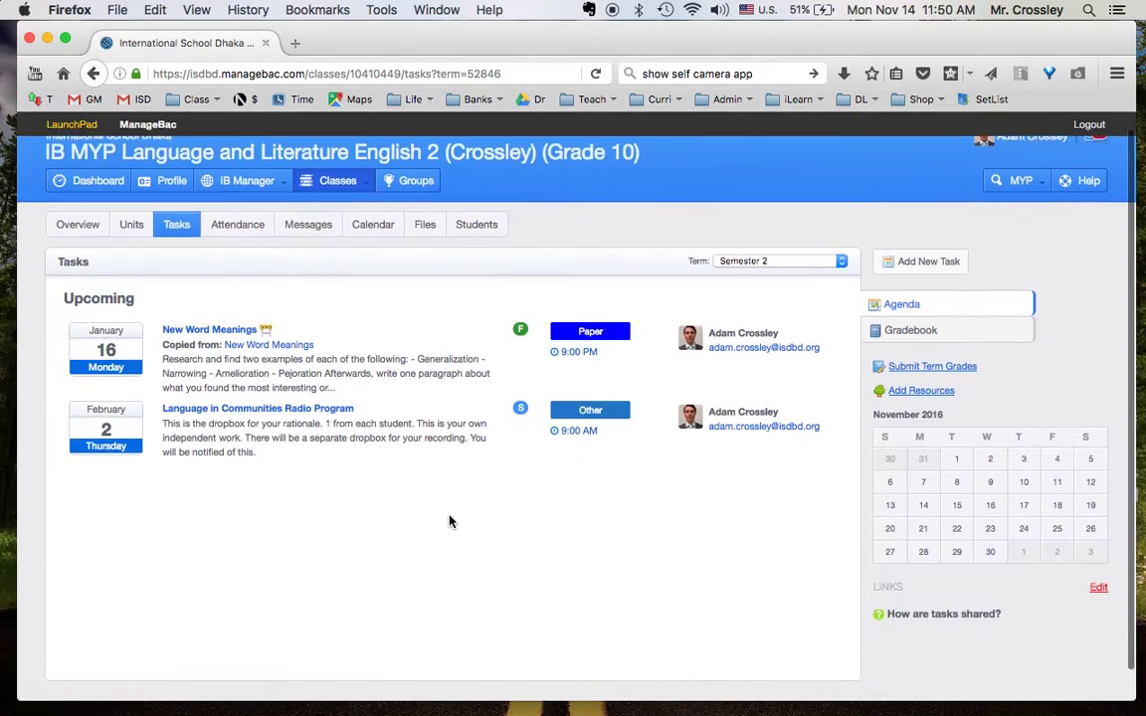
scroll(453, 477, down, 1)
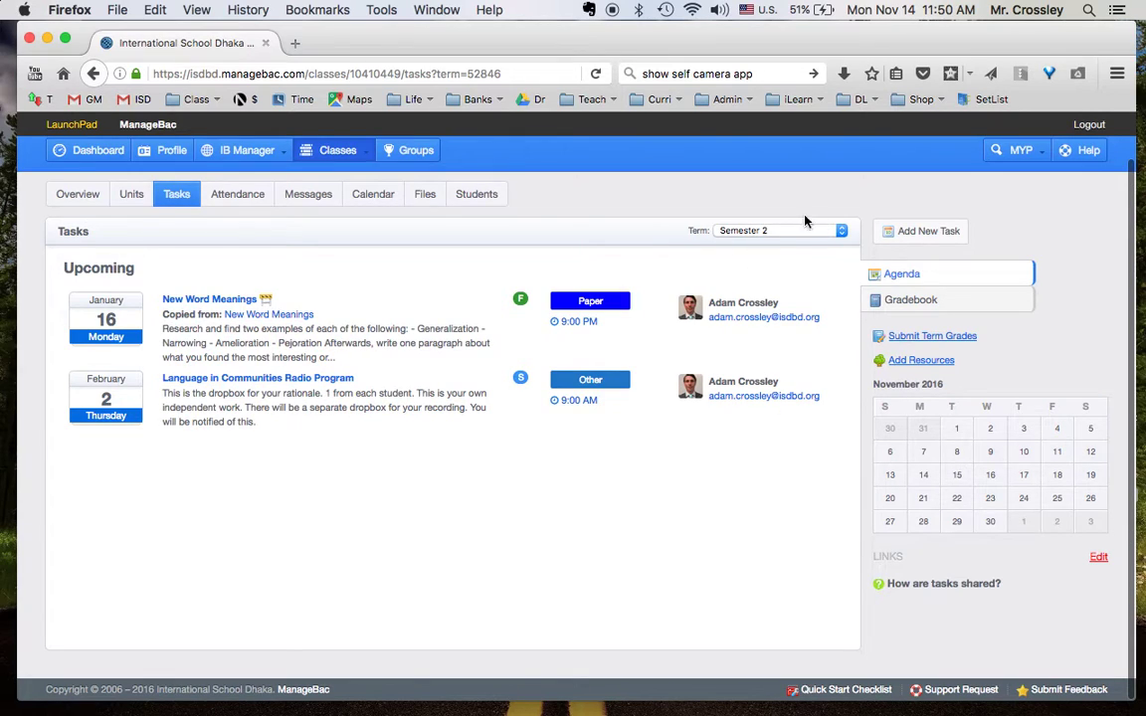
click(751, 232)
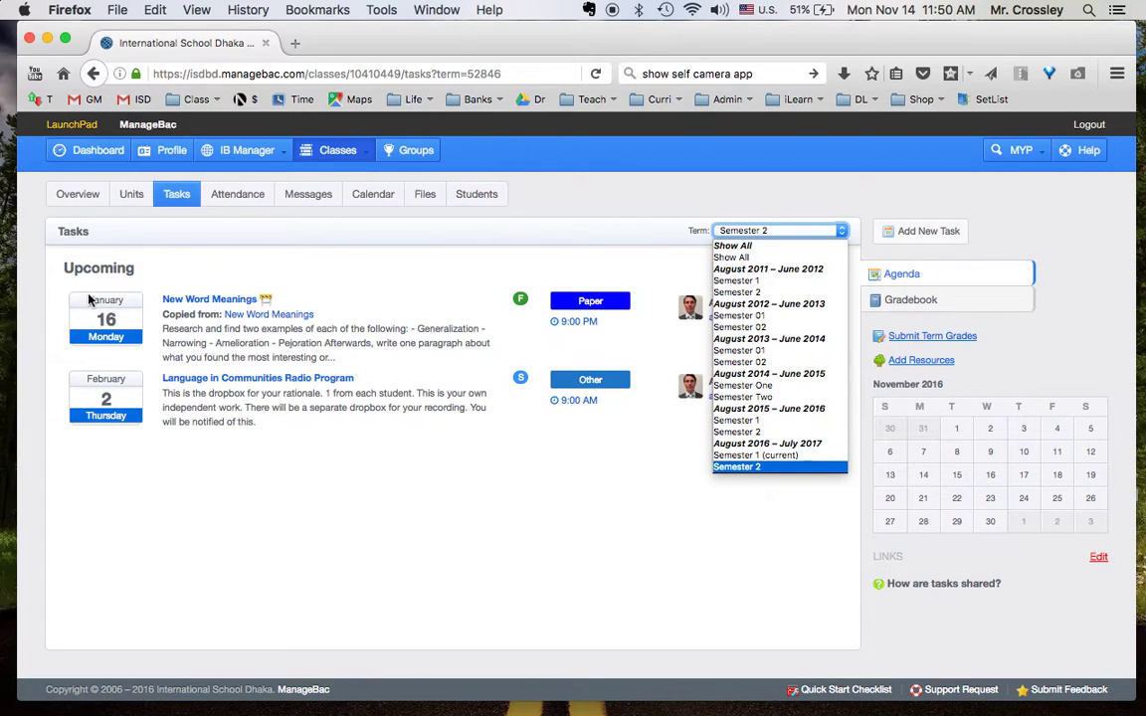
click(380, 286)
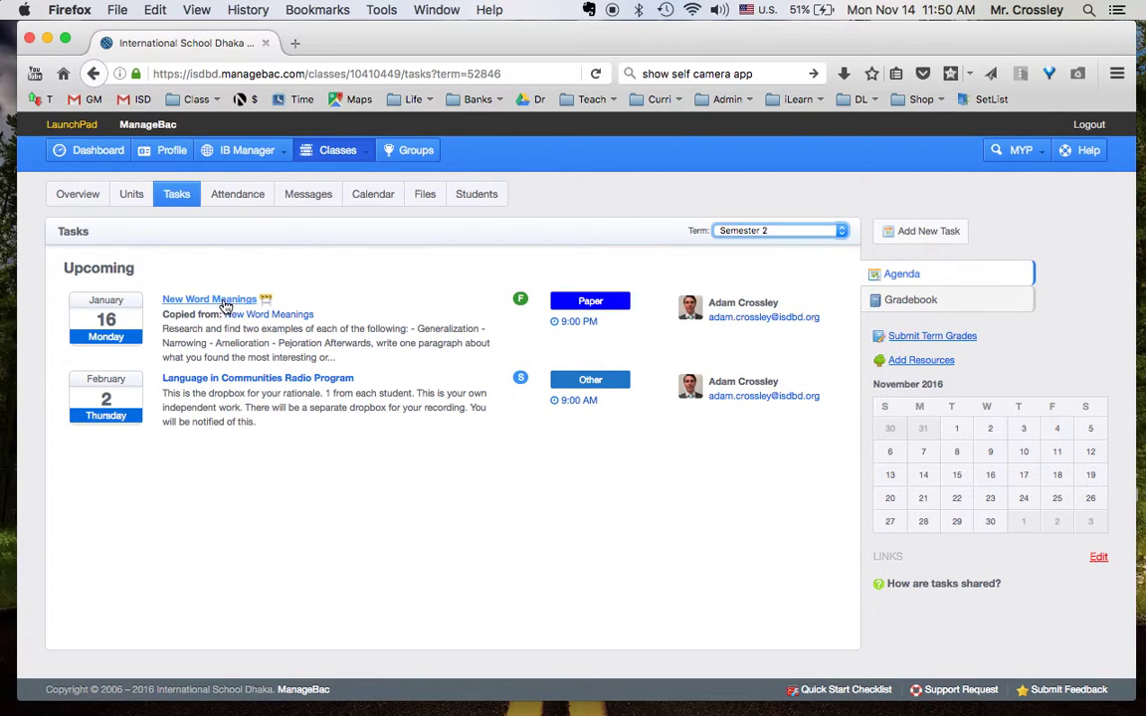
- Switch the task list to Semester 1 (current) and back to Semester 2 of the same school year
click(775, 230)
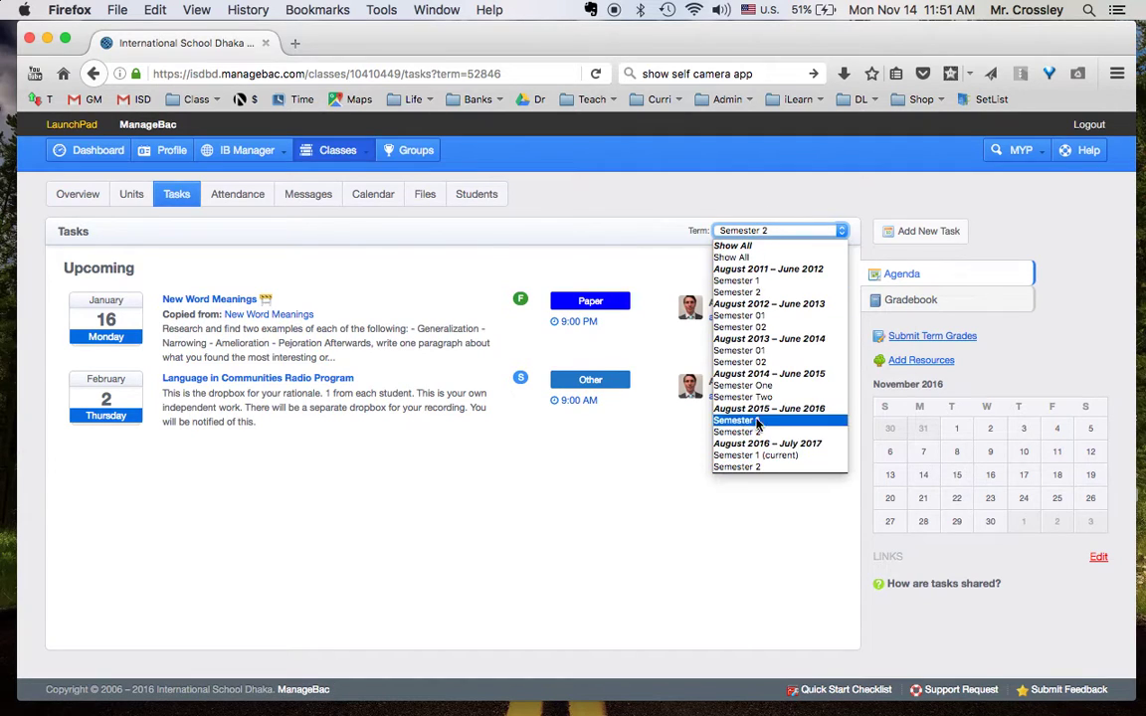
click(753, 456)
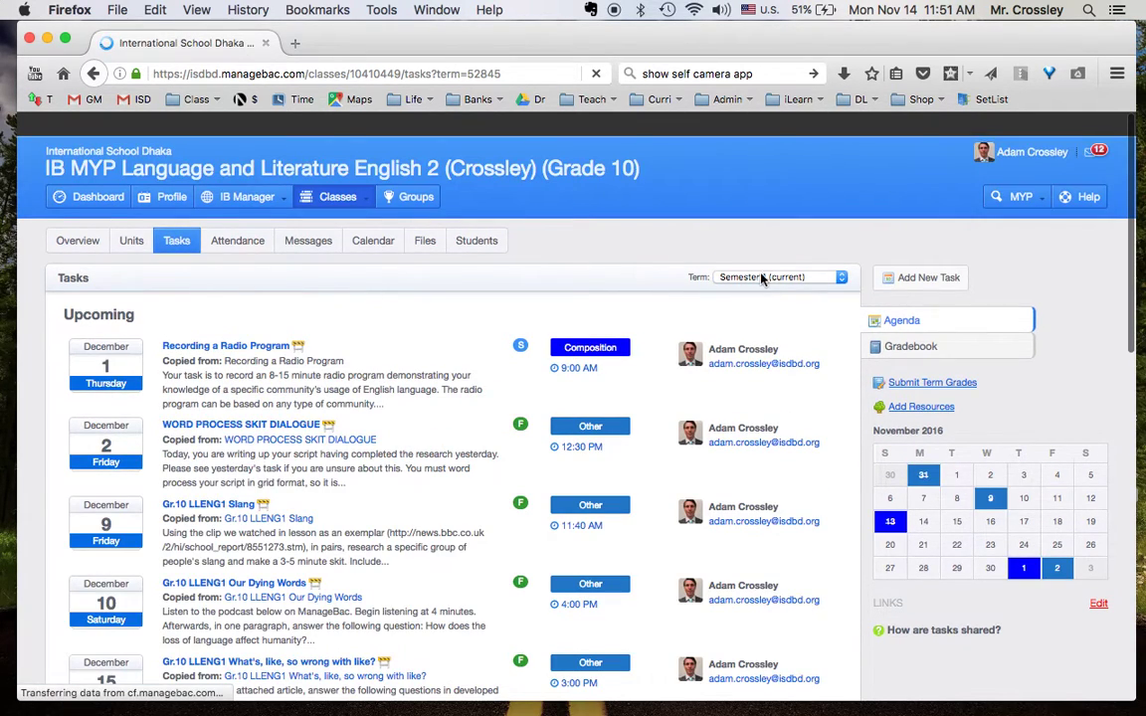
click(764, 278)
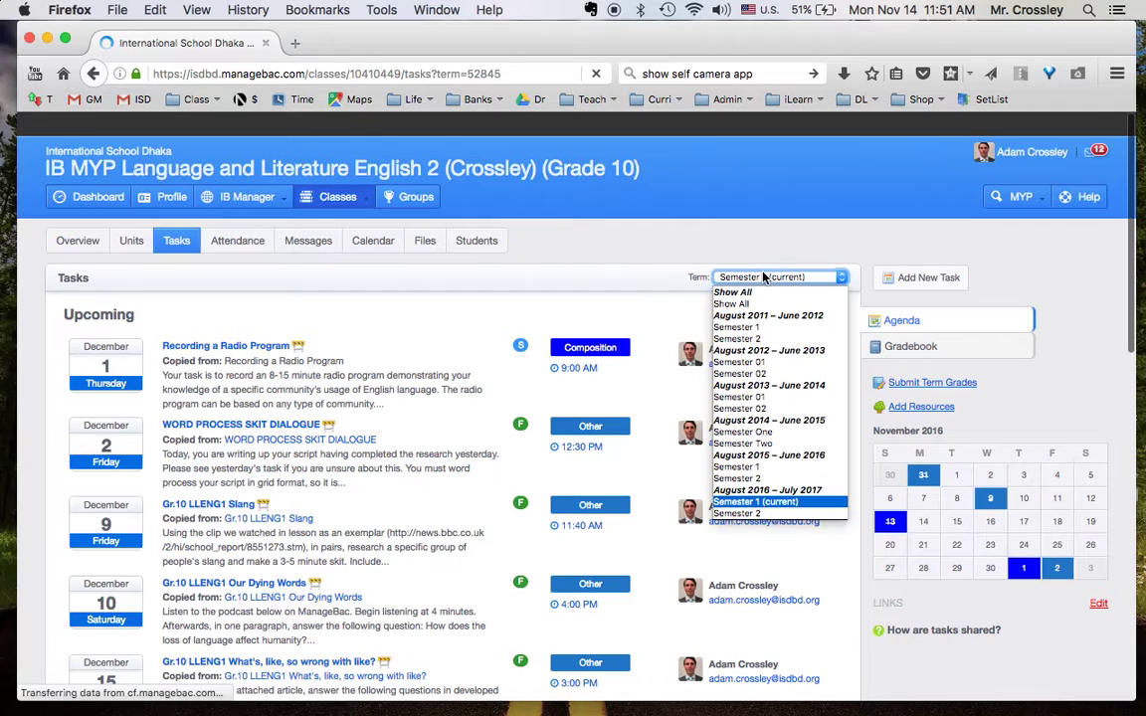
click(756, 513)
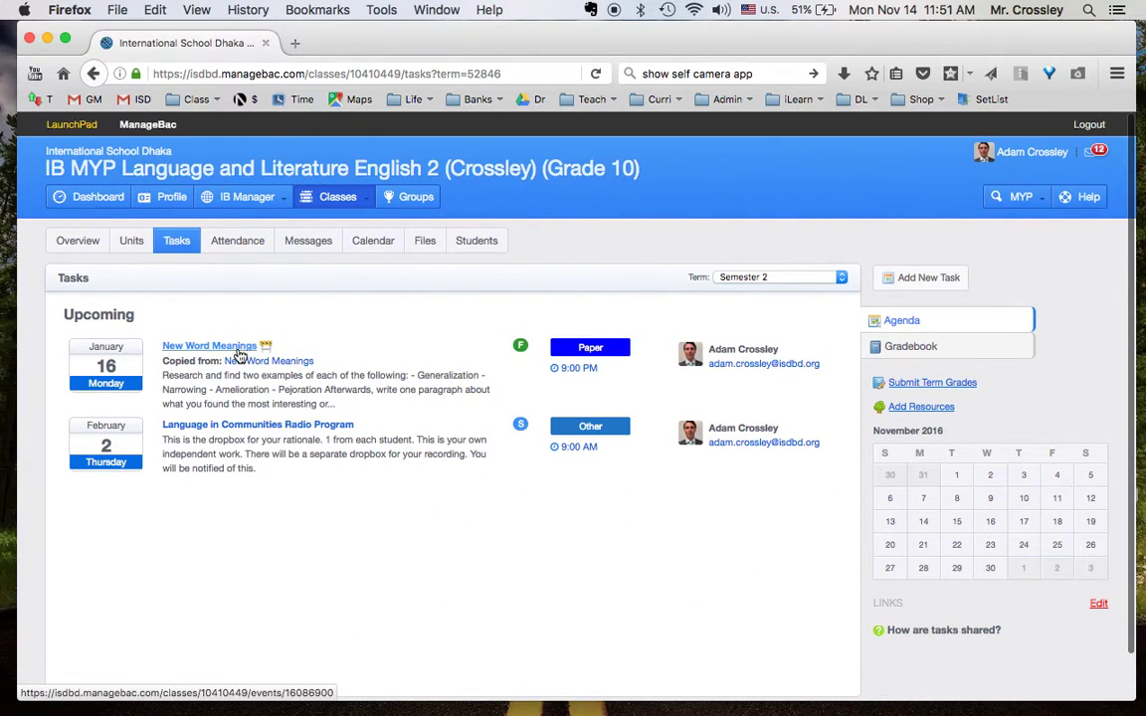
- Open the imported New Word Meanings task for editing and look over its settings
click(239, 354)
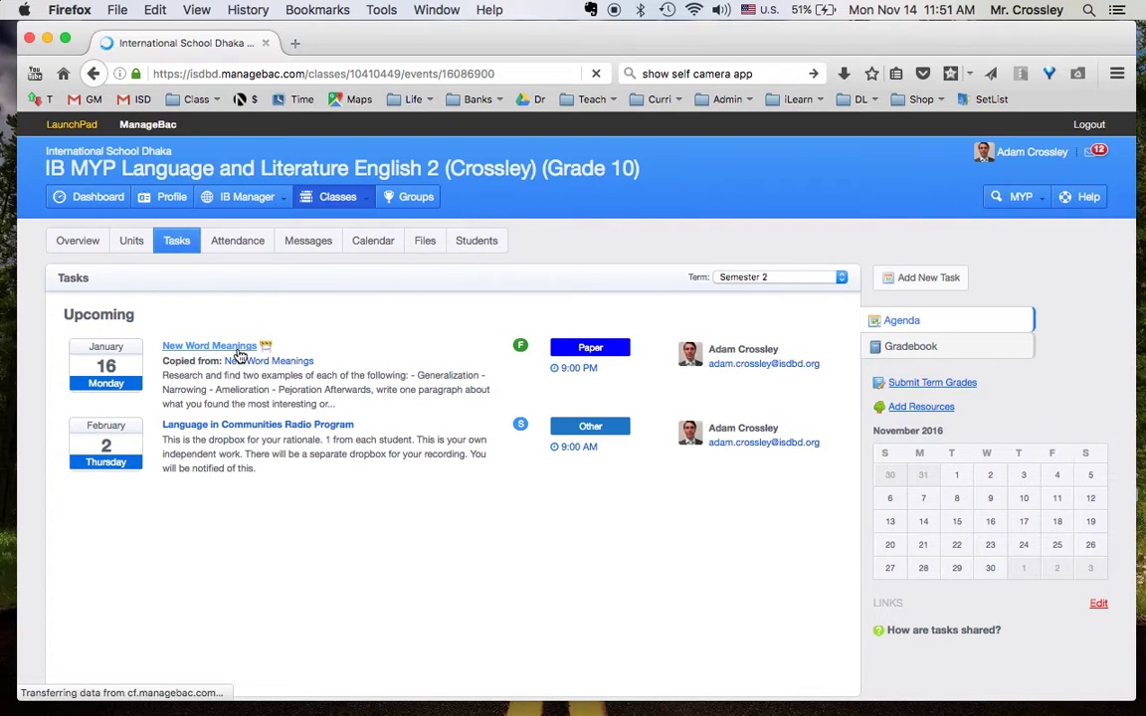
scroll(455, 402, down, 1)
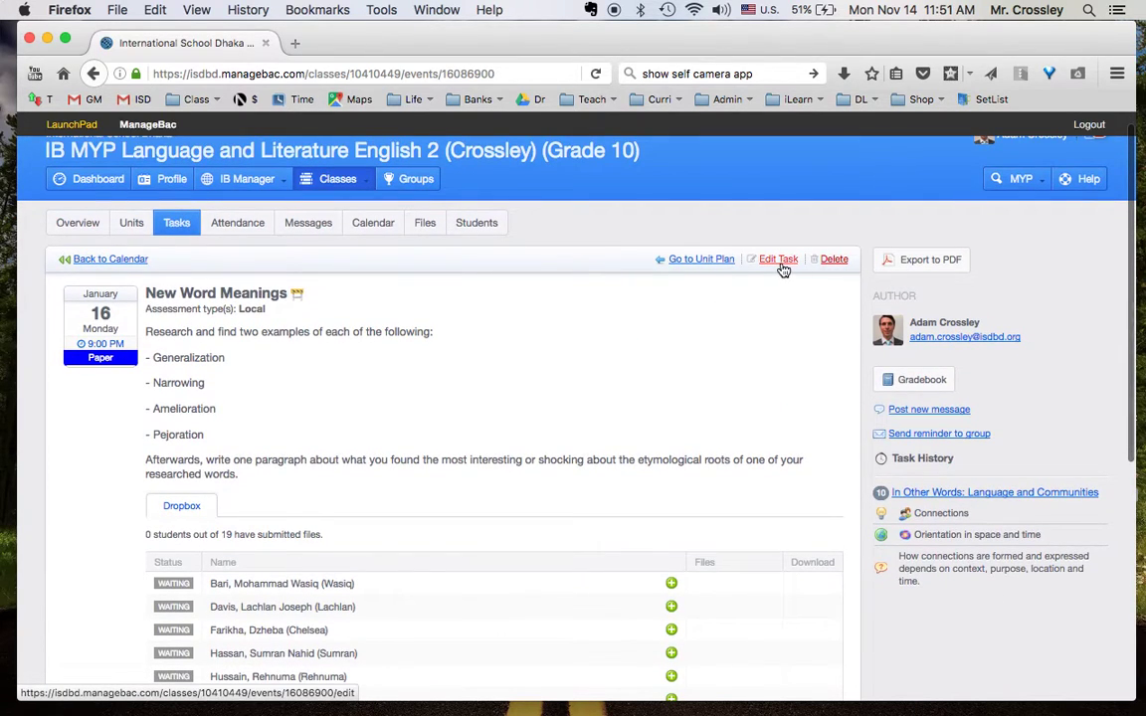
click(782, 266)
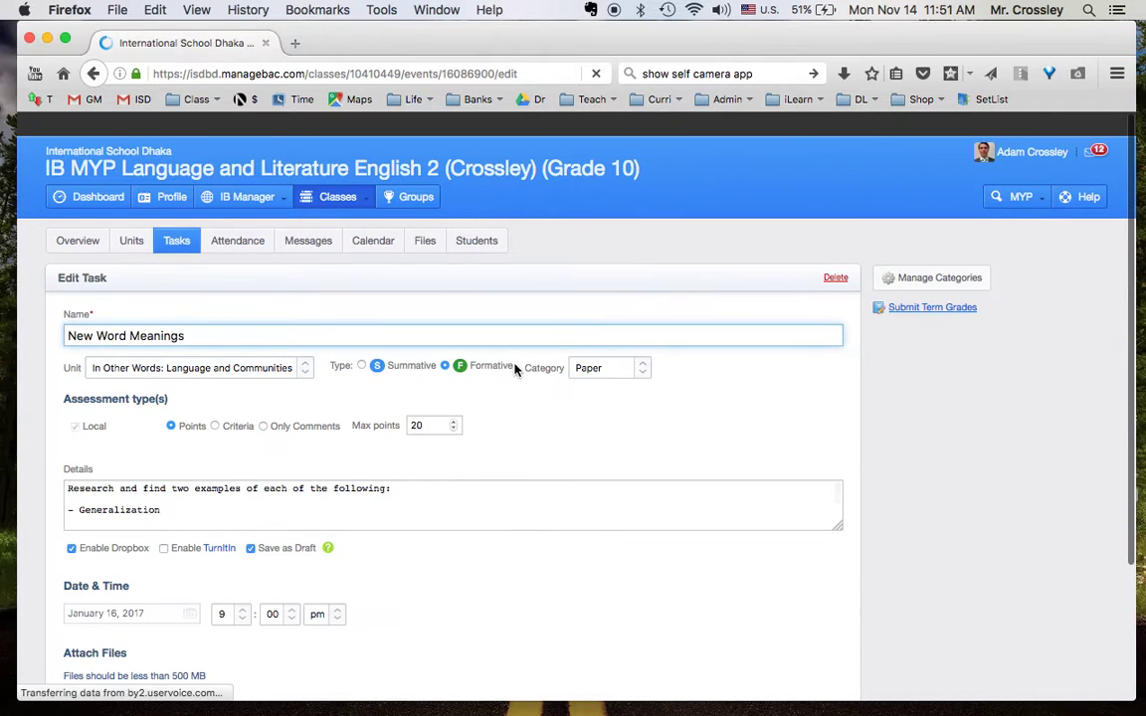
scroll(516, 370, down, 2)
scroll(515, 370, down, 1)
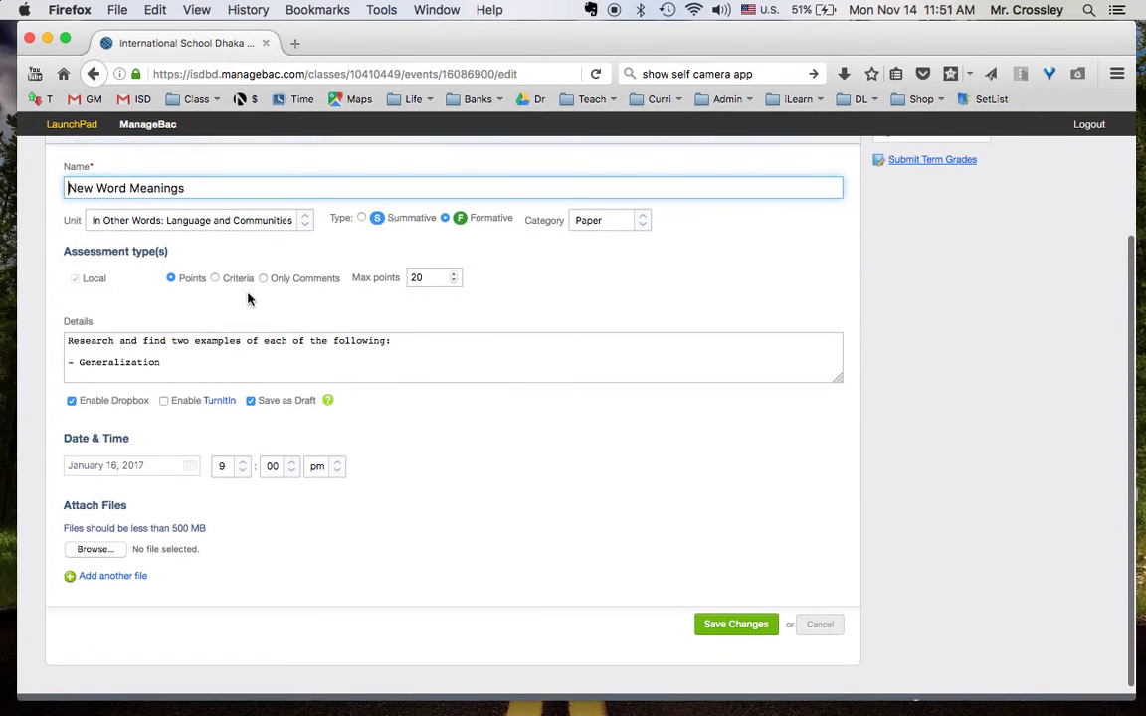
- Try the Criteria assessment and Summative type, return to Points and Formative, and keep the task saved as a draft
click(214, 279)
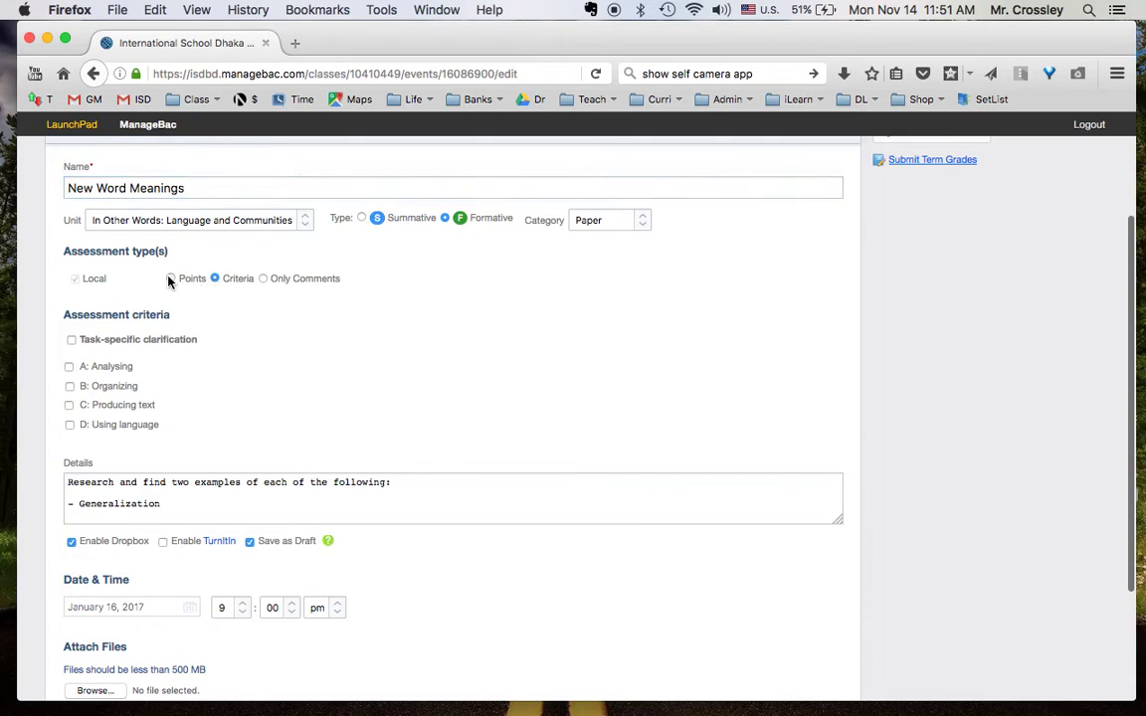
click(171, 279)
click(363, 218)
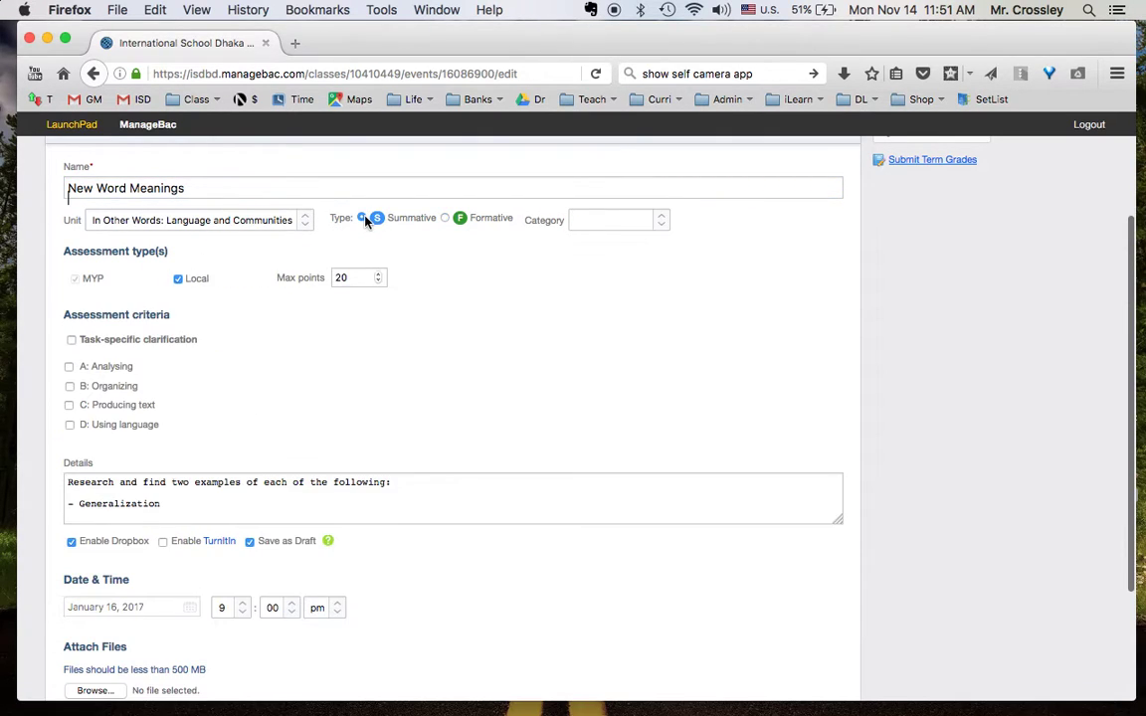
click(446, 218)
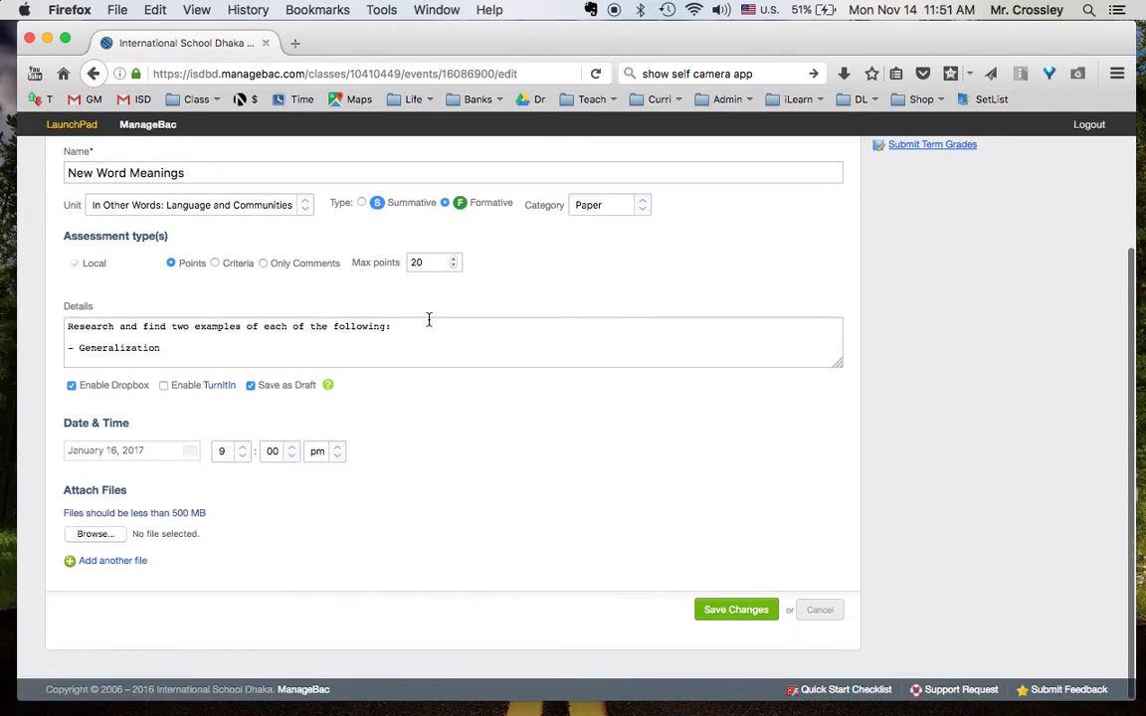
click(250, 386)
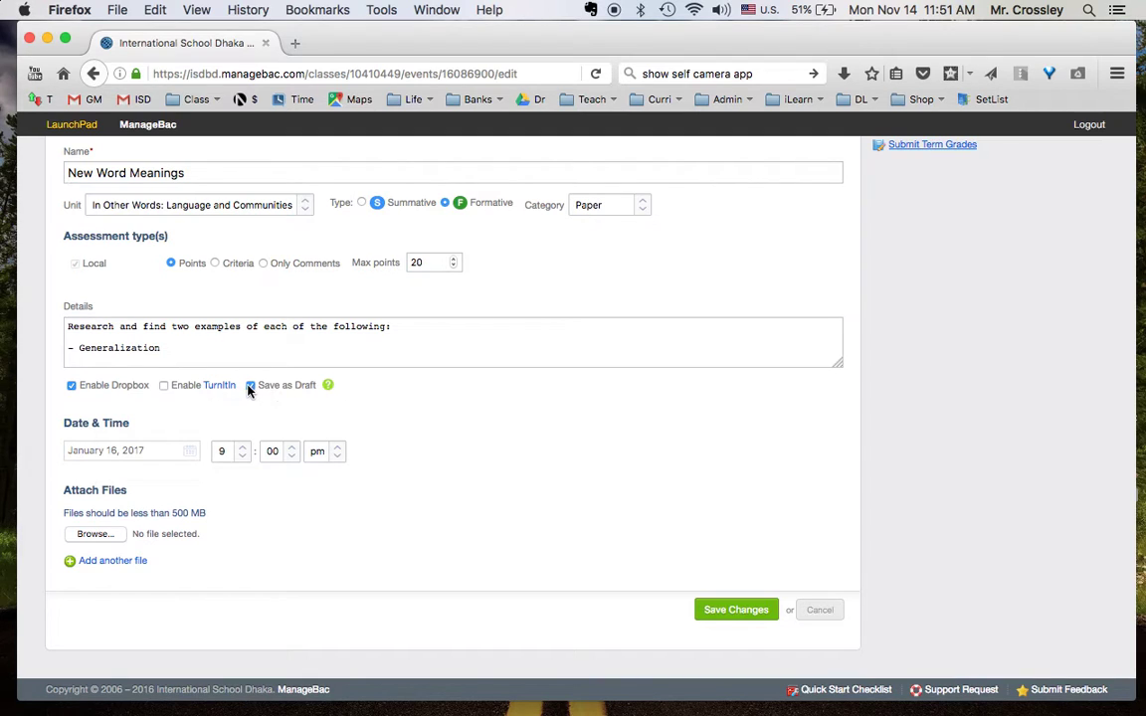
- Set the New Word Meanings task's due date to December 16, 2016 and save the task changes
scroll(412, 391, up, 2)
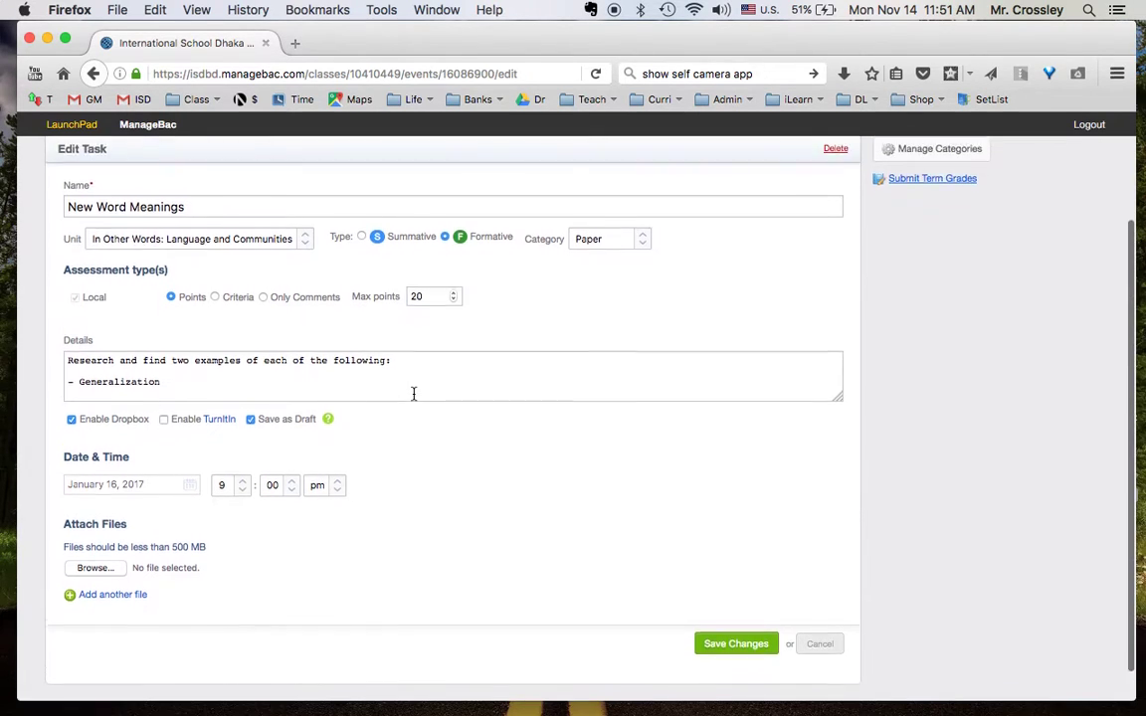
scroll(412, 391, down, 2)
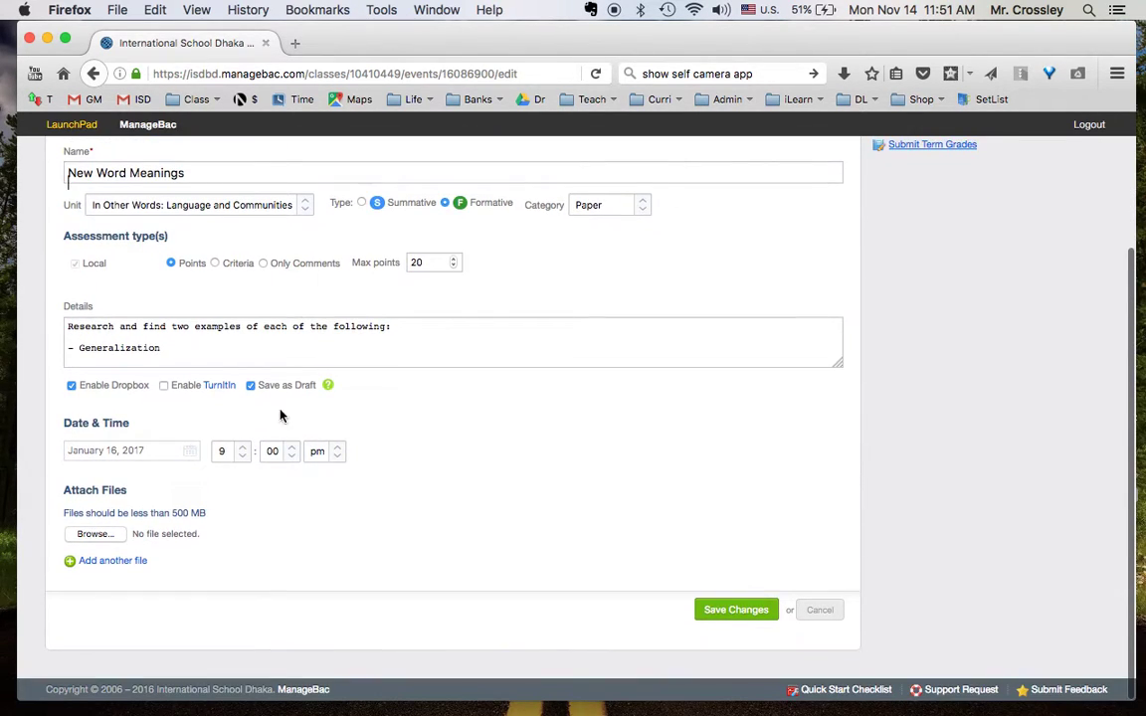
click(189, 451)
click(79, 484)
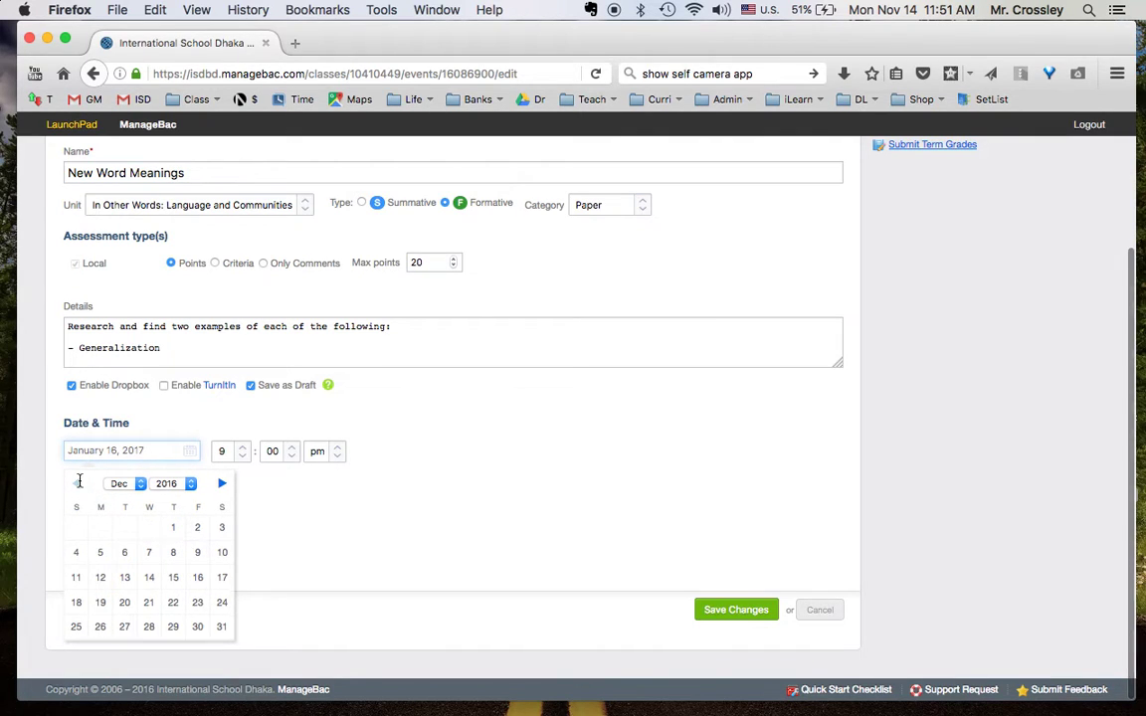
click(197, 577)
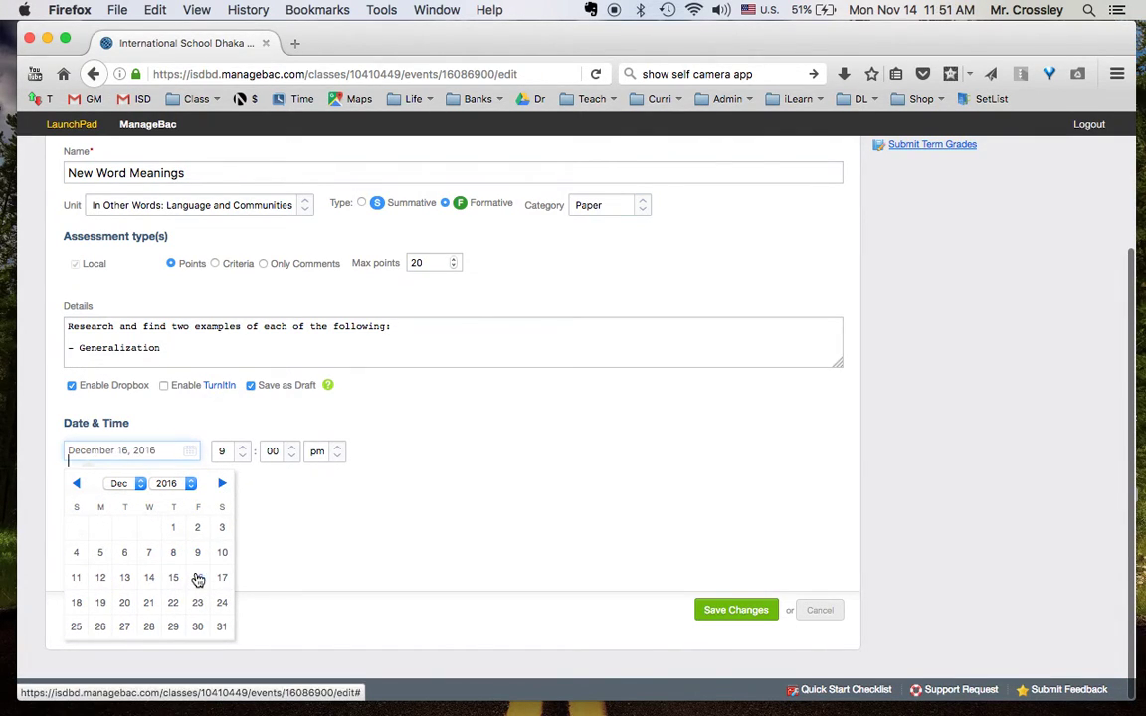
click(722, 611)
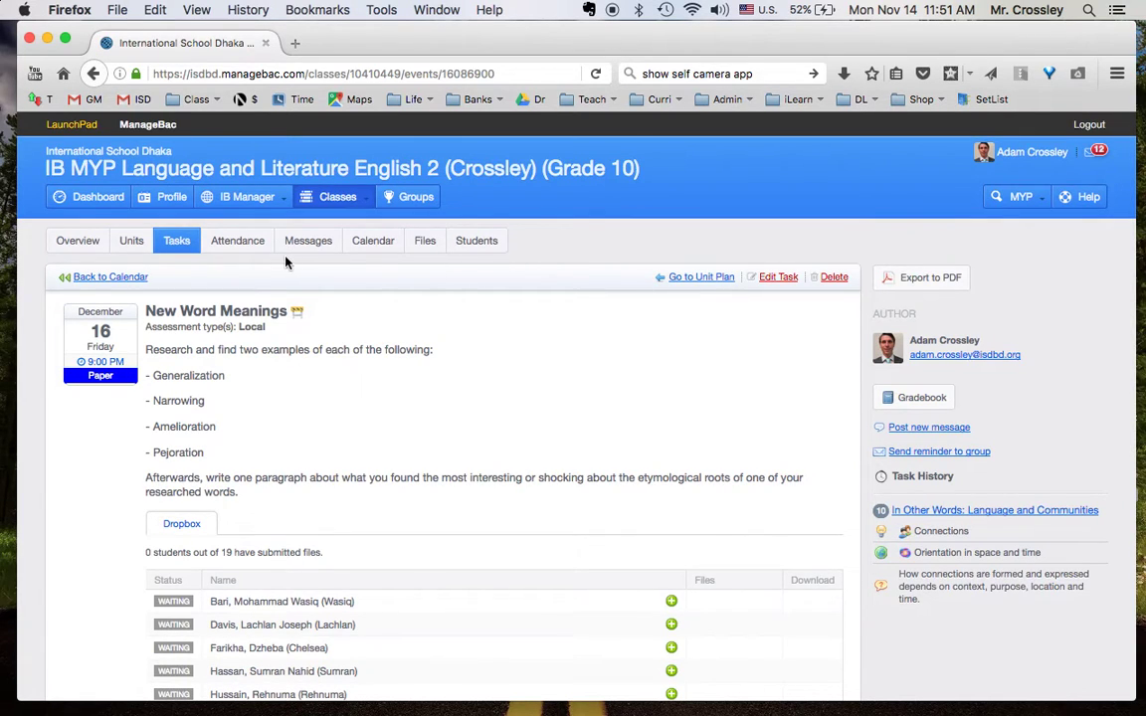
- Return to the class task list and review the upcoming Semester 1 tasks and their December dates
click(176, 241)
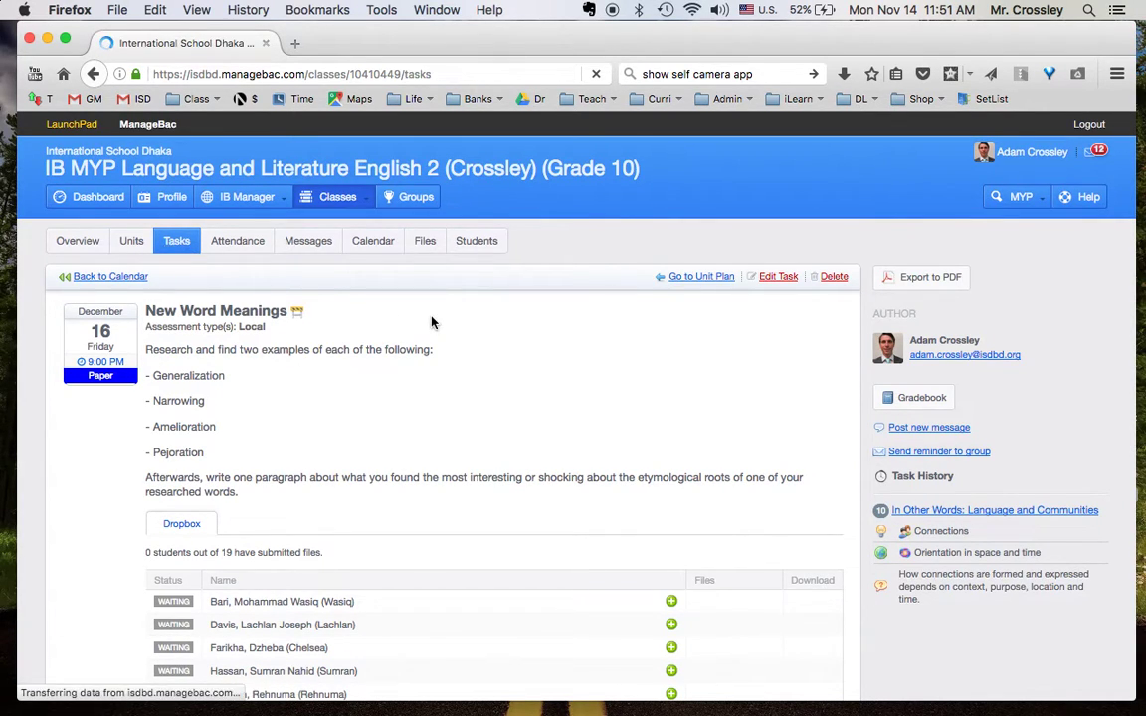
scroll(440, 338, down, 10)
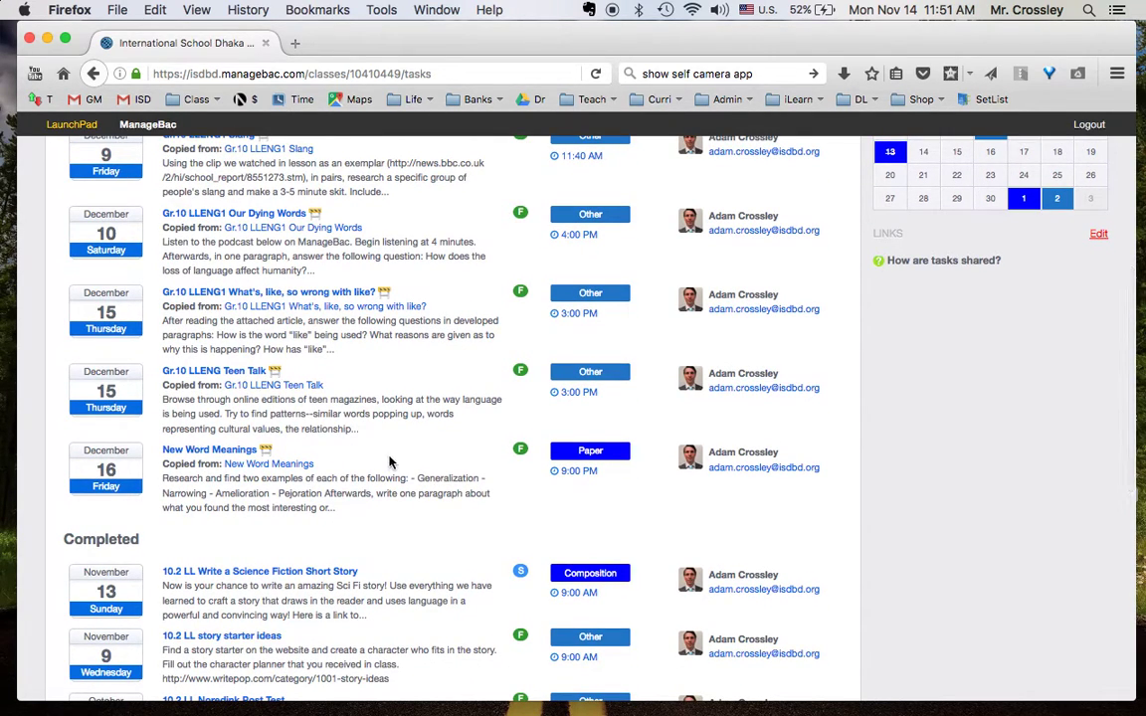
scroll(389, 461, up, 1)
scroll(389, 461, up, 1)
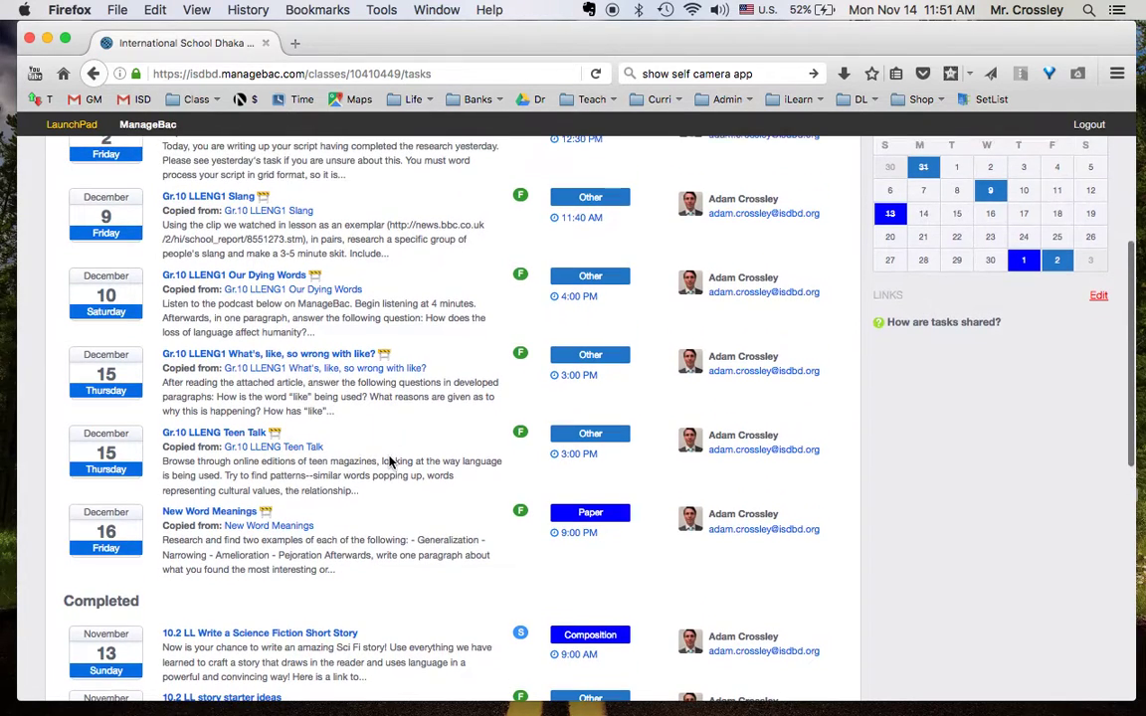
scroll(389, 457, up, 1)
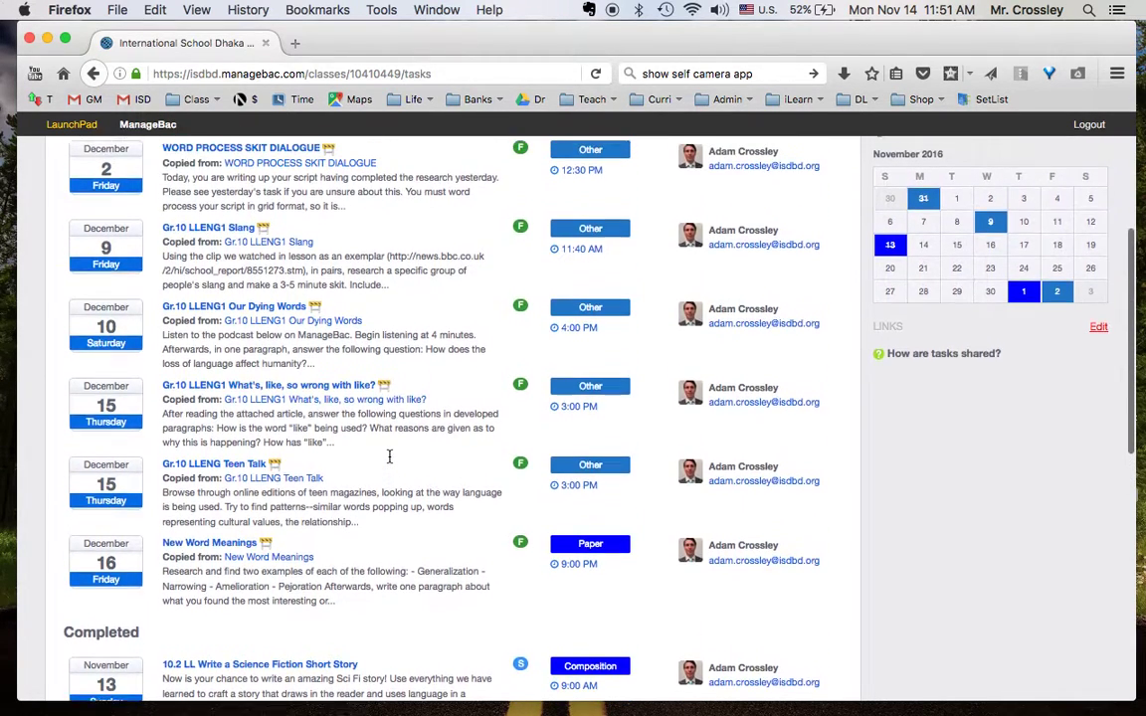
scroll(389, 457, up, 1)
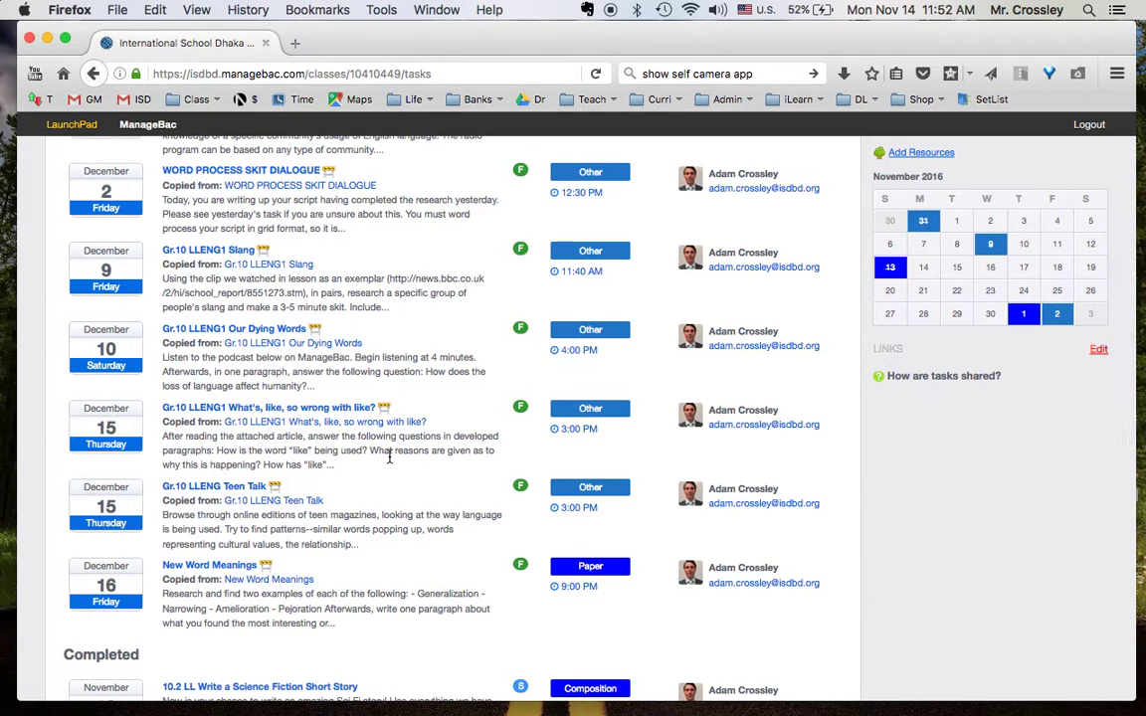
scroll(389, 458, up, 1)
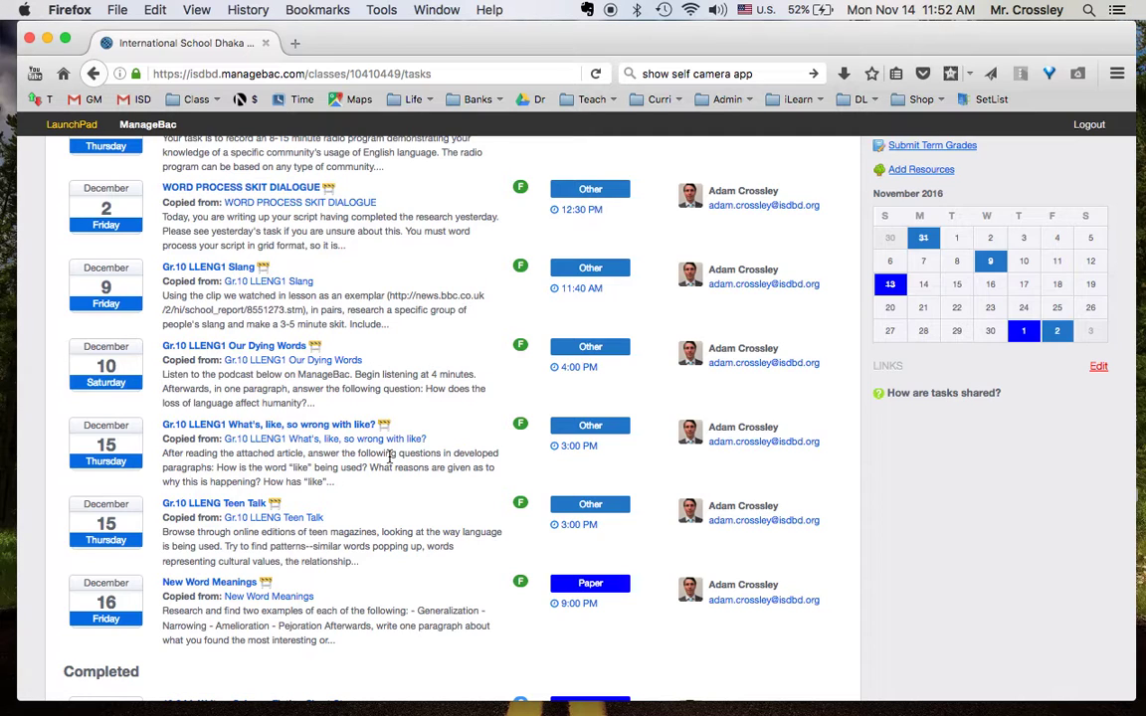
scroll(398, 438, up, 3)
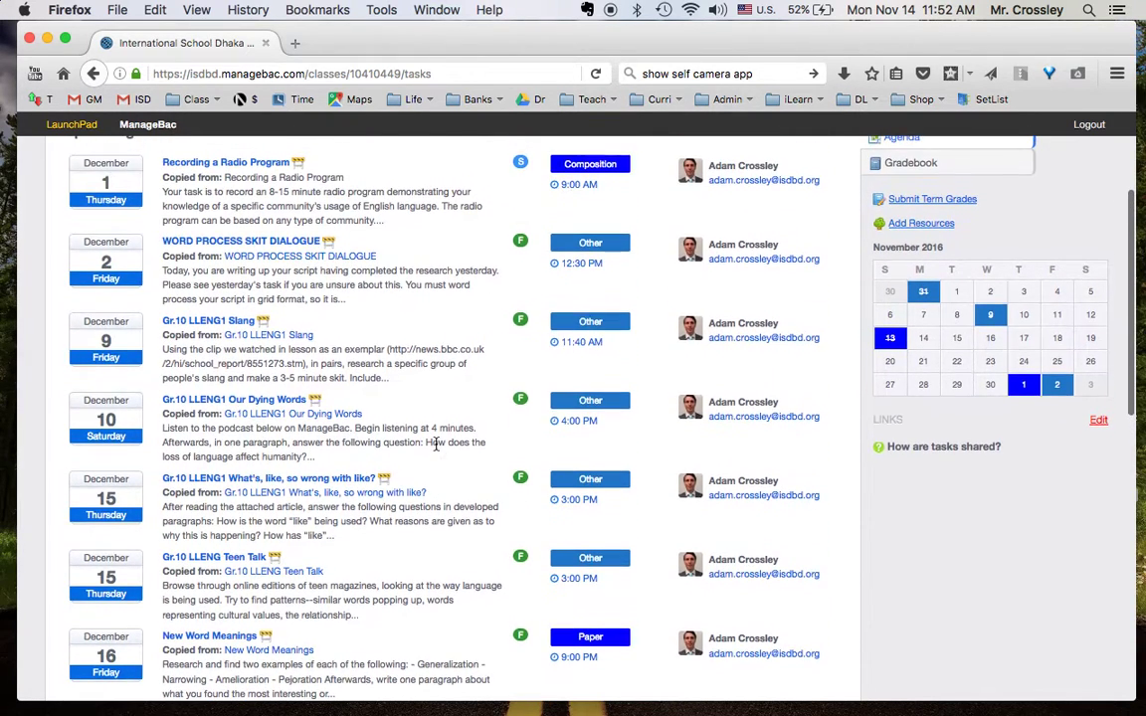
scroll(435, 445, up, 5)
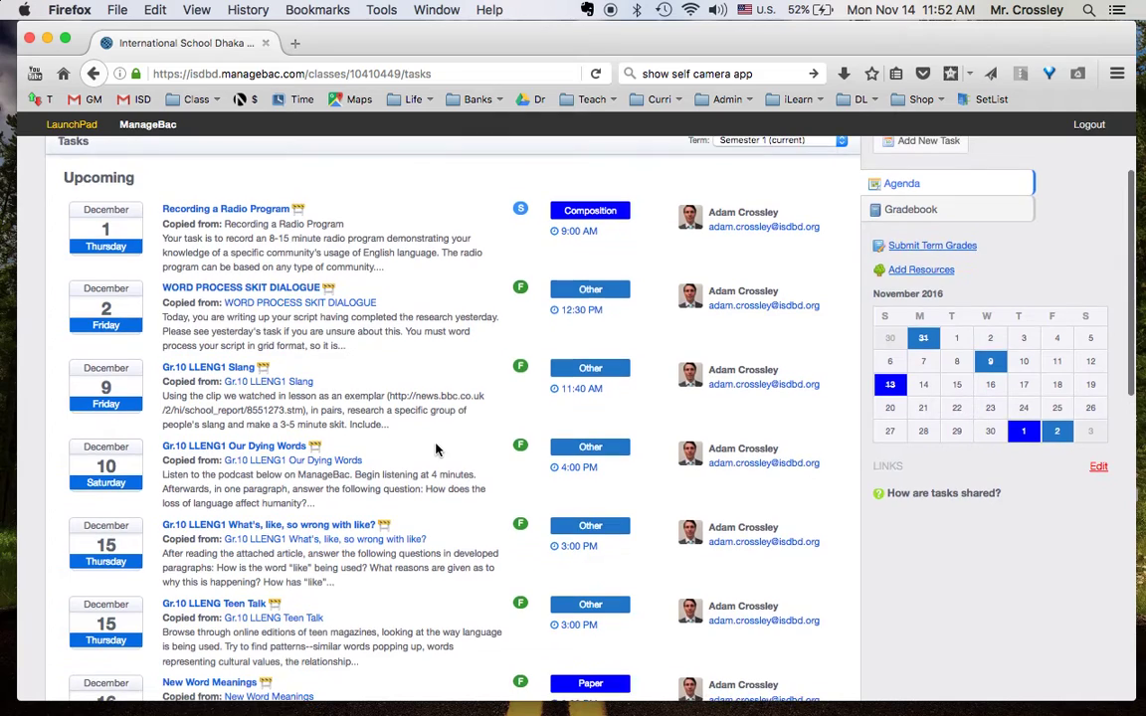
scroll(425, 371, up, 2)
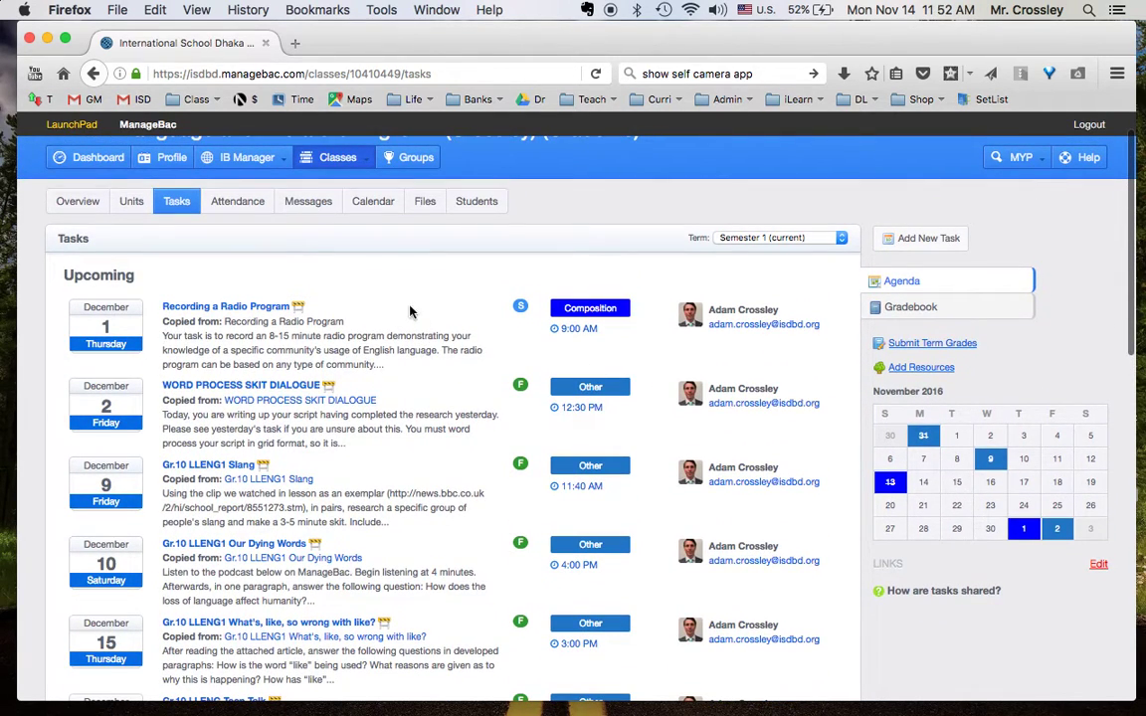
- Open the class's Add Resources page and browse the importable Grade 10 tasks from all teachers
click(916, 368)
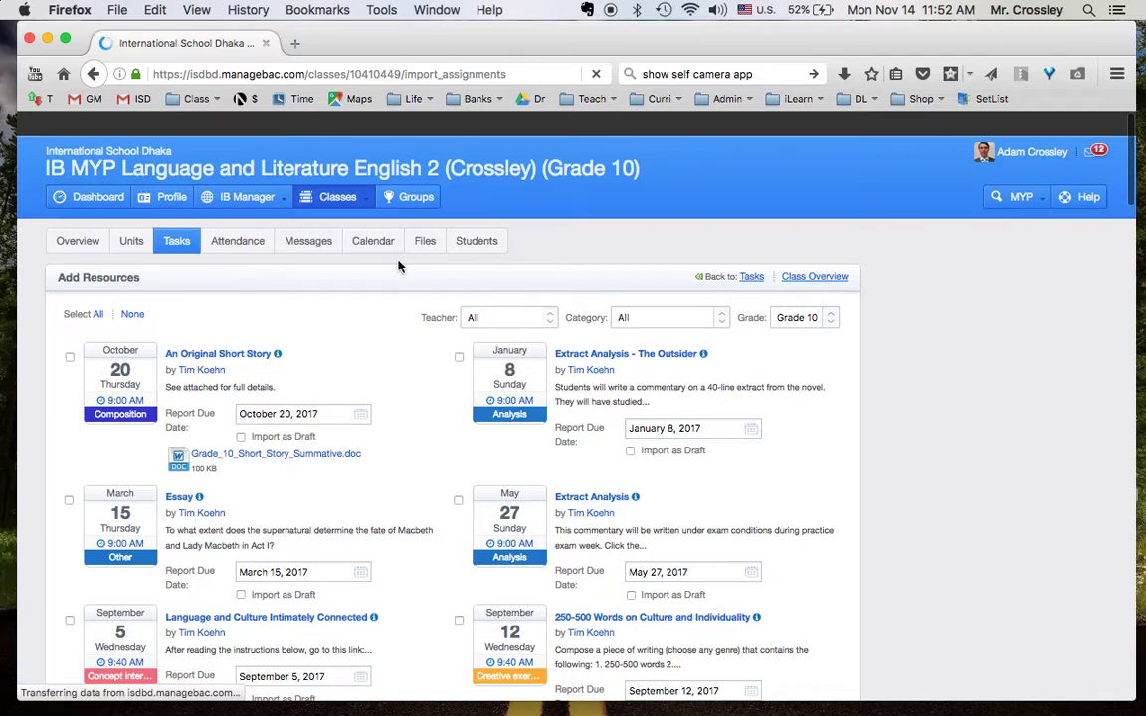
scroll(398, 468, down, 5)
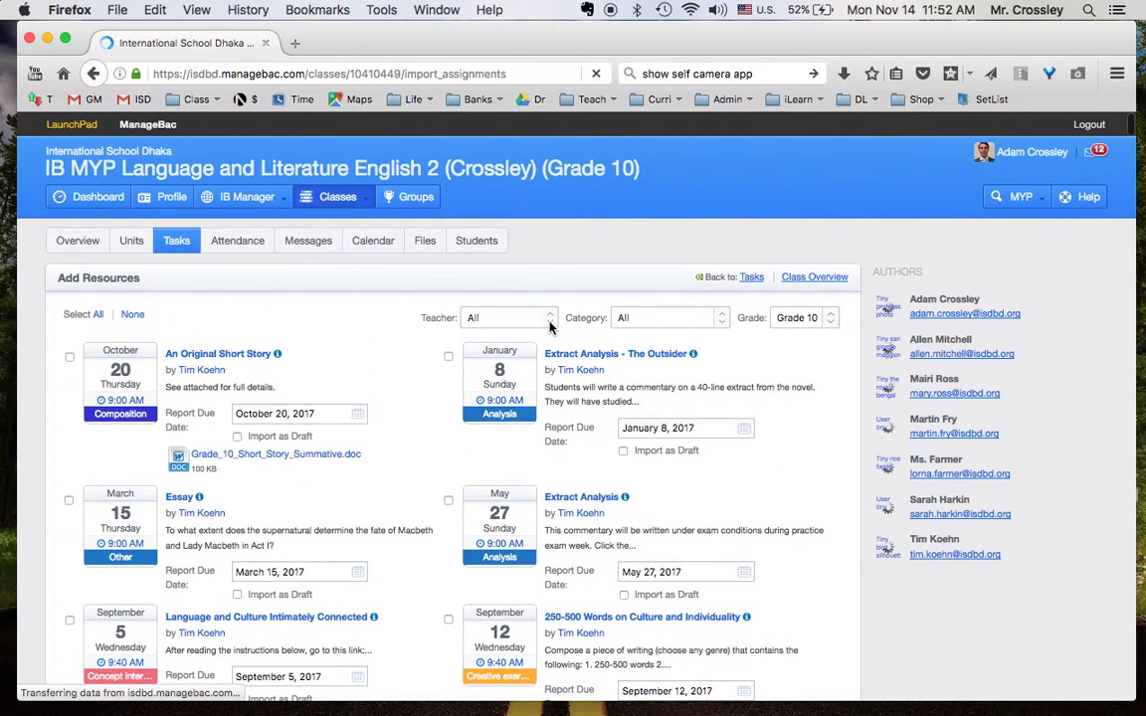
click(549, 321)
click(340, 348)
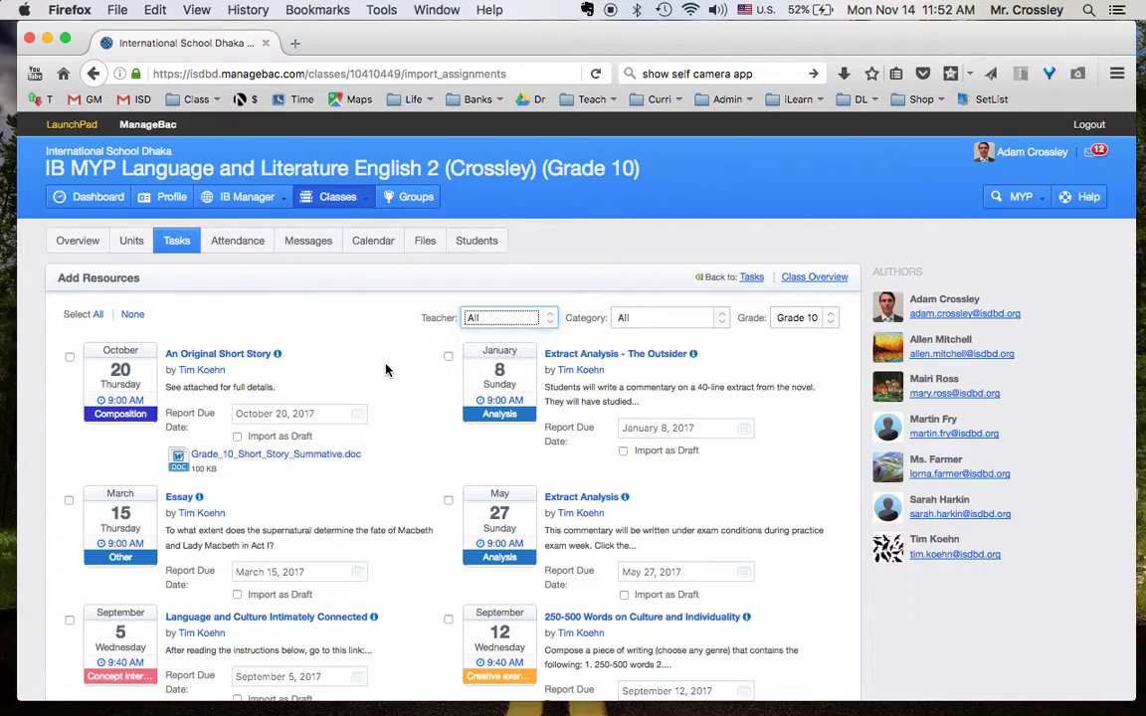
scroll(388, 370, down, 20)
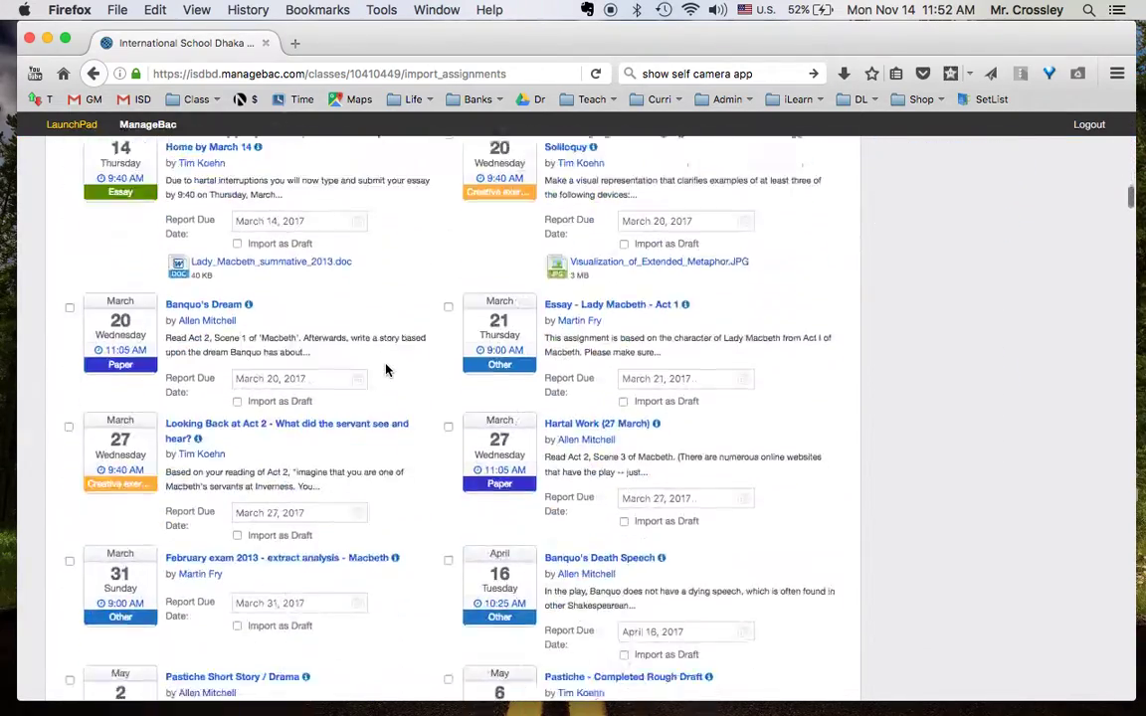
scroll(388, 371, down, 4)
scroll(364, 395, down, 5)
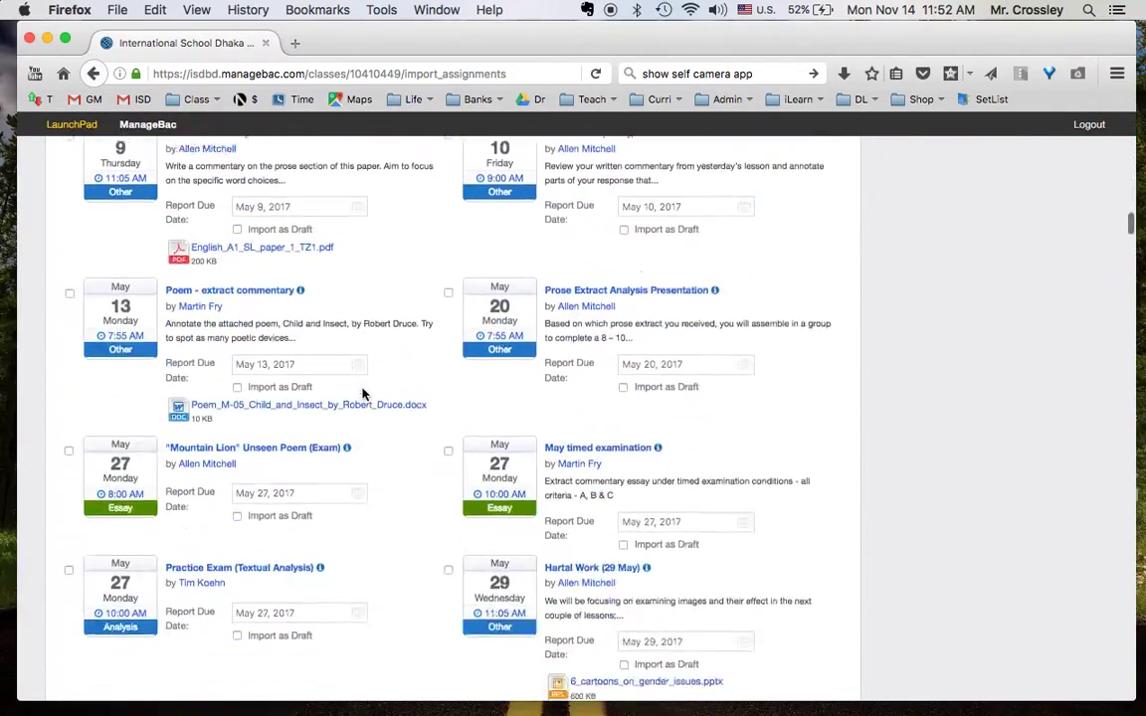
scroll(363, 395, up, 20)
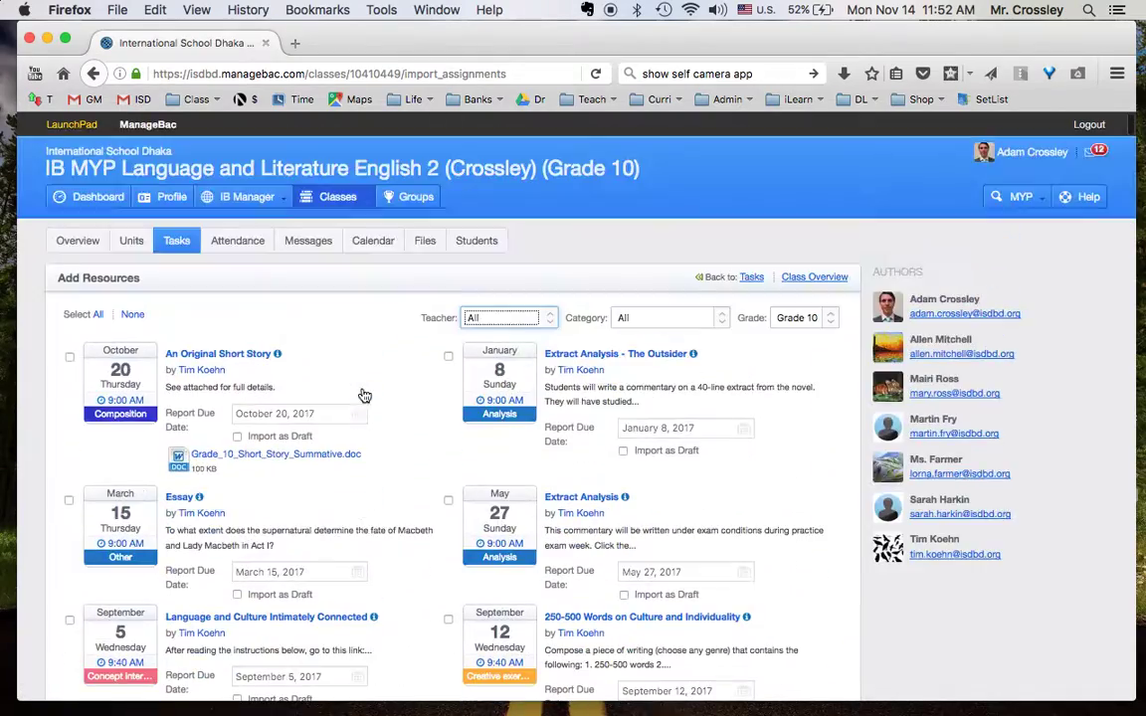